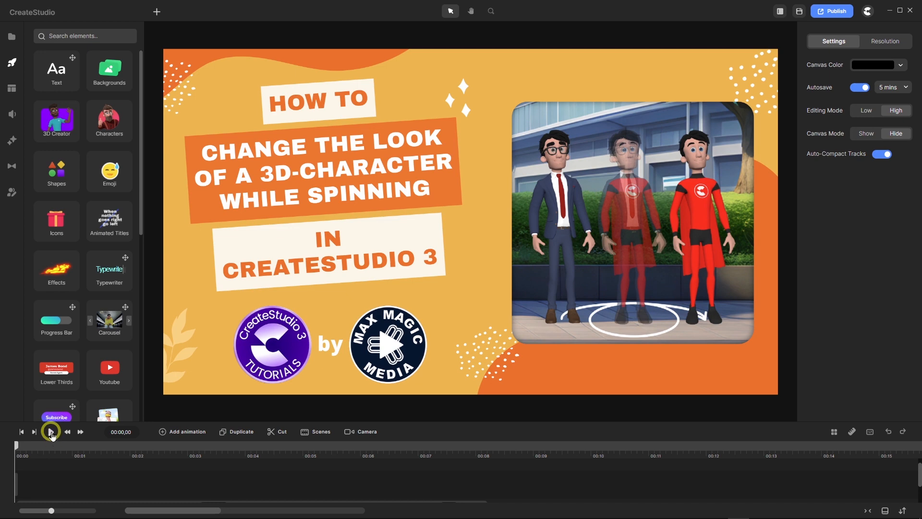
Play the current project's preview from the start and pause it at the bus stop scene.
{"action": "left_click", "coordinate": [51, 432]}
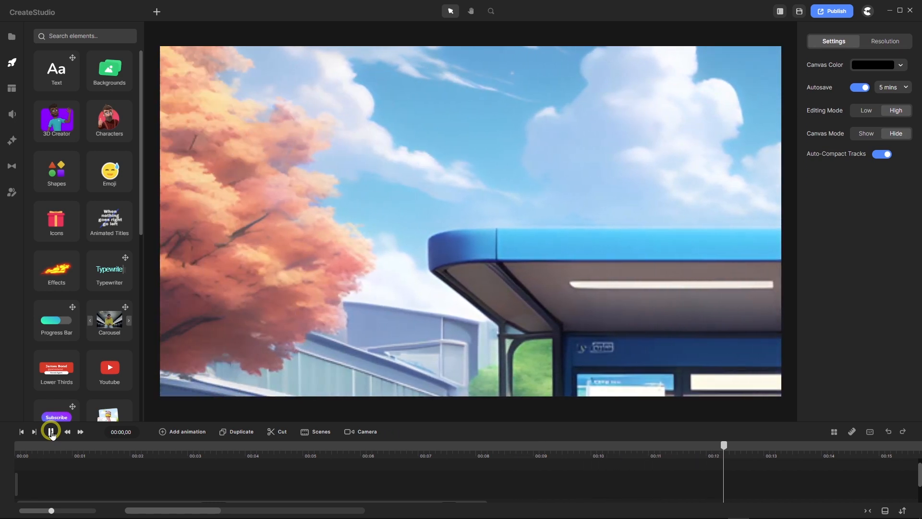
{"action": "left_click", "coordinate": [51, 431]}
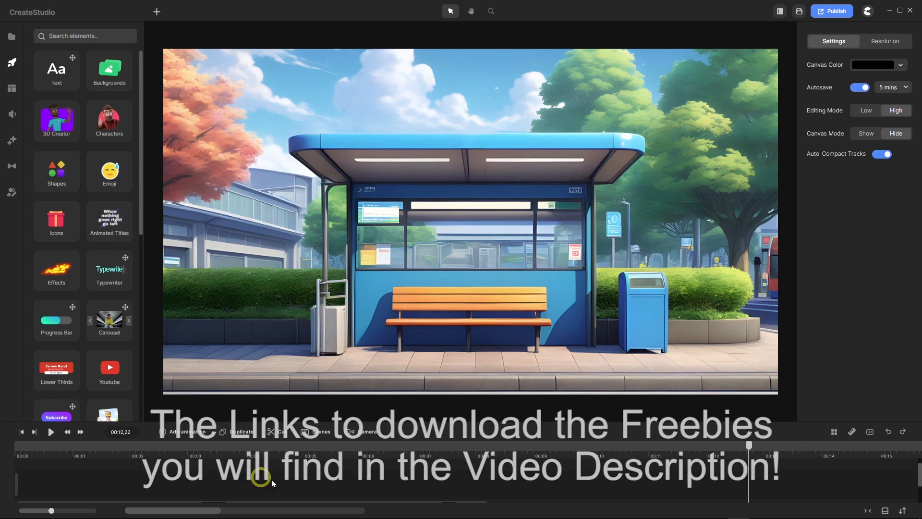
Switch to Firefox and look through the free downloads on the Create Studio Free Templates page.
{"action": "mouse_move", "coordinate": [674, 512]}
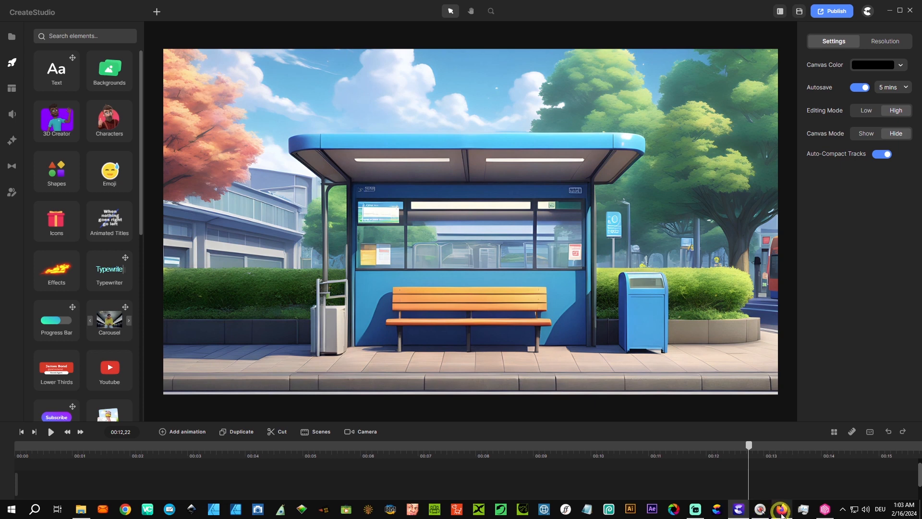
{"action": "mouse_move", "coordinate": [782, 510]}
{"action": "left_click", "coordinate": [752, 475]}
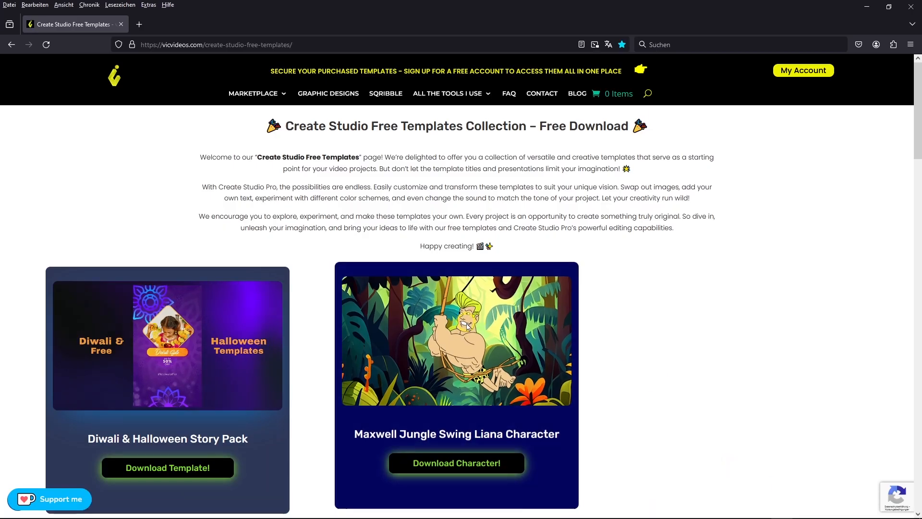
{"action": "scroll", "coordinate": [468, 327], "scroll_direction": "down", "scroll_amount": 3}
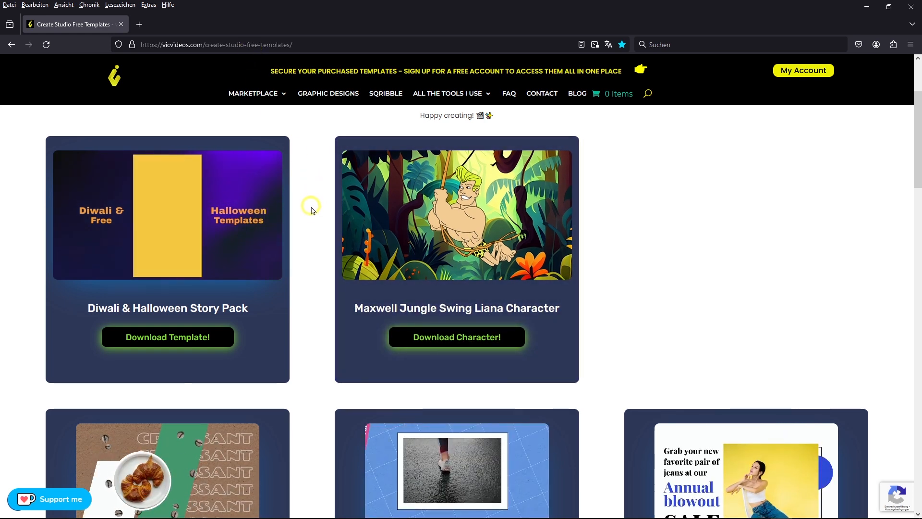
{"action": "scroll", "coordinate": [313, 217], "scroll_direction": "down", "scroll_amount": 2}
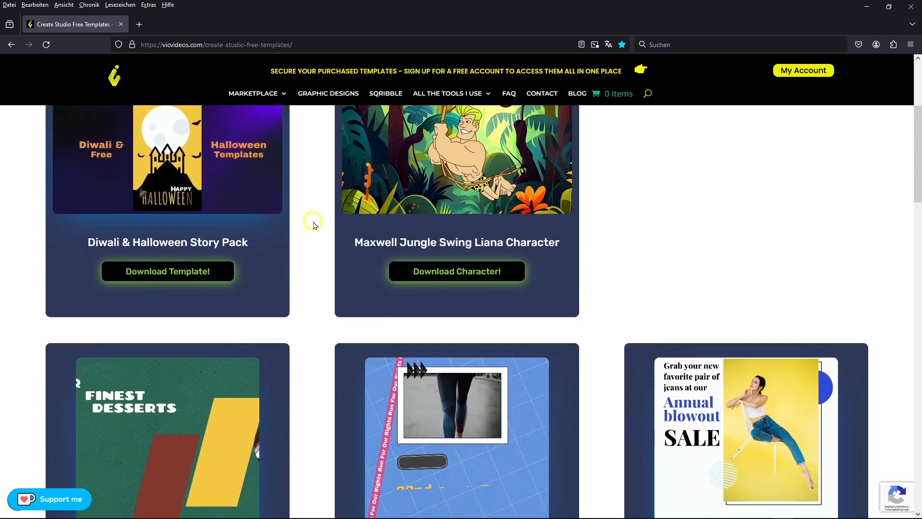
{"action": "scroll", "coordinate": [313, 224], "scroll_direction": "down", "scroll_amount": 5}
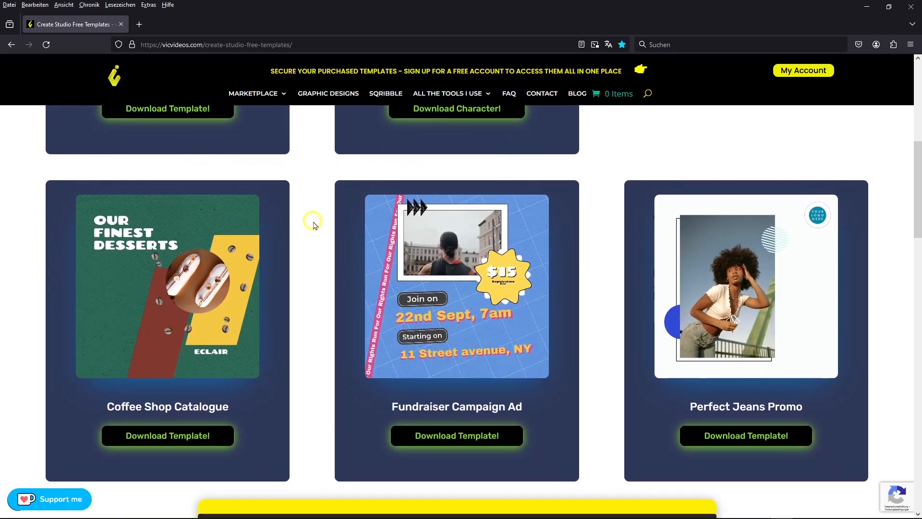
{"action": "scroll", "coordinate": [313, 224], "scroll_direction": "down", "scroll_amount": 2}
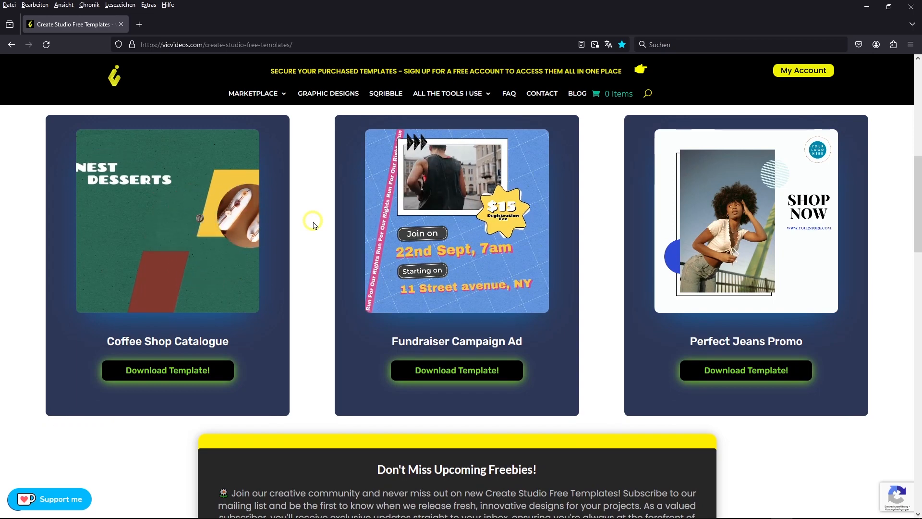
{"action": "scroll", "coordinate": [313, 225], "scroll_direction": "down", "scroll_amount": 3}
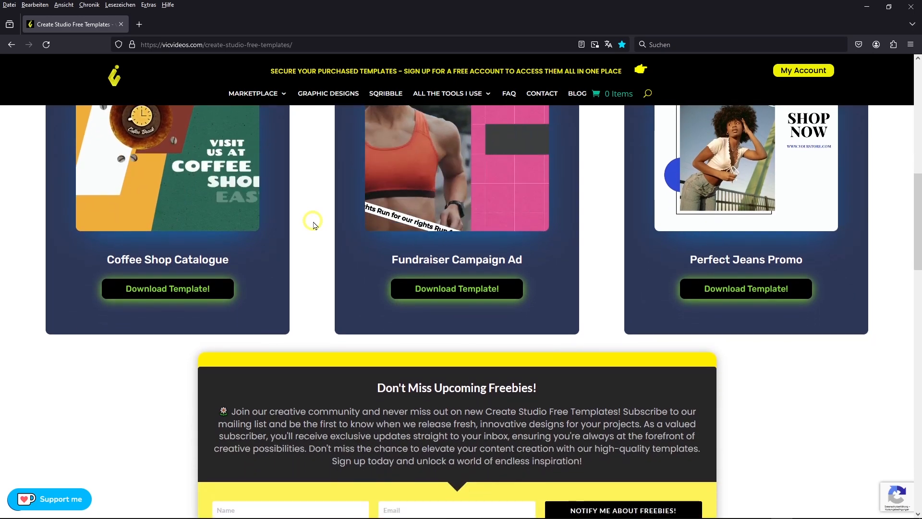
{"action": "scroll", "coordinate": [313, 224], "scroll_direction": "down", "scroll_amount": 5}
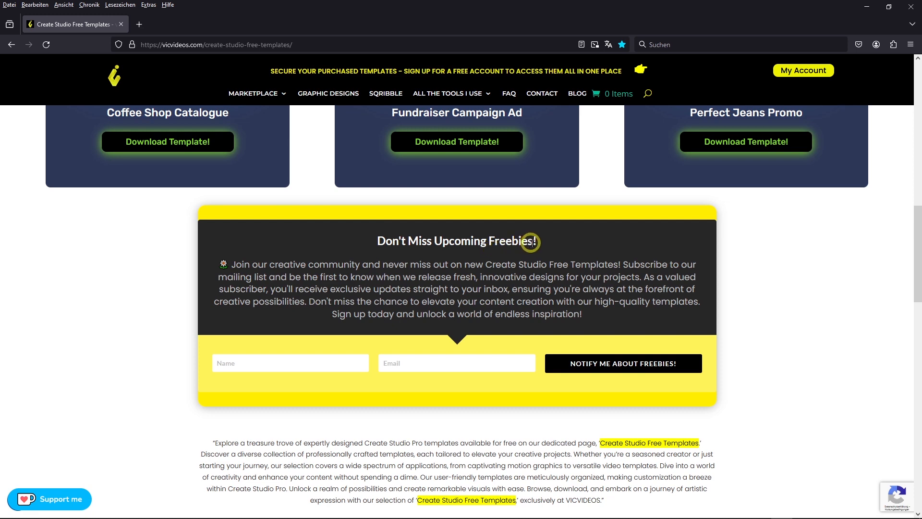
{"action": "scroll", "coordinate": [308, 195], "scroll_direction": "up", "scroll_amount": 4}
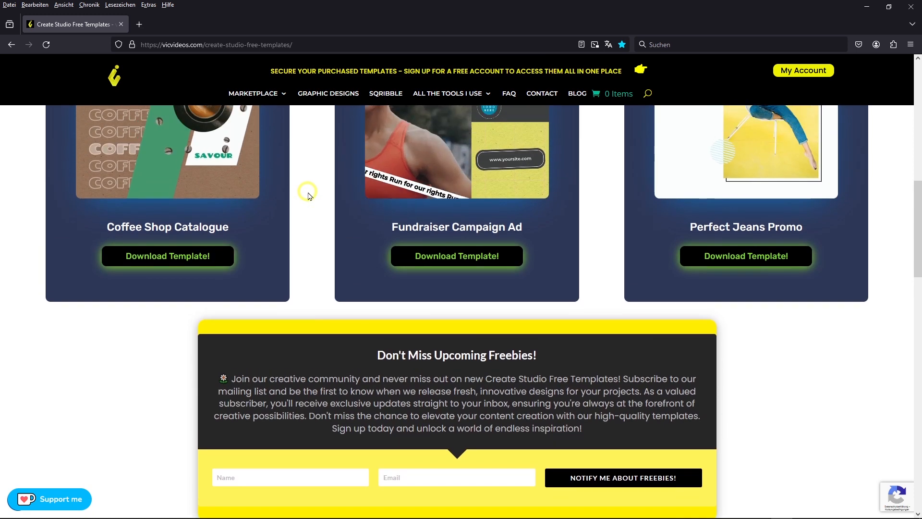
{"action": "scroll", "coordinate": [438, 241], "scroll_direction": "up", "scroll_amount": 12}
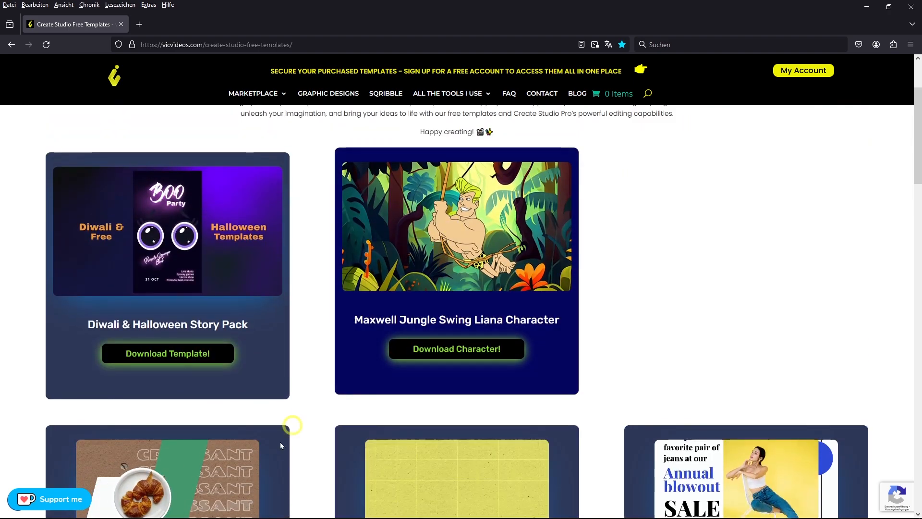
Switch to the media library and inspect the editable colors of Maxwell Jungle Swing Liana in the SVG Colored folder.
{"action": "mouse_move", "coordinate": [199, 516]}
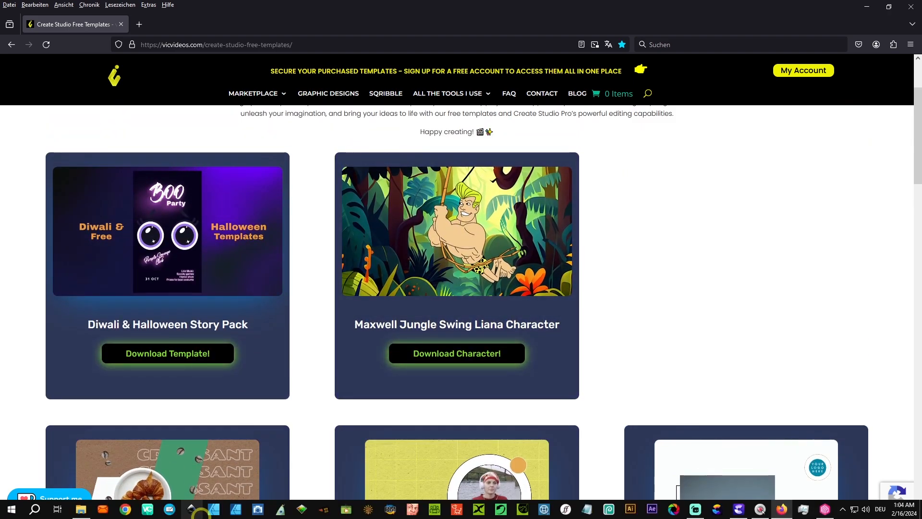
{"action": "left_click", "coordinate": [824, 509]}
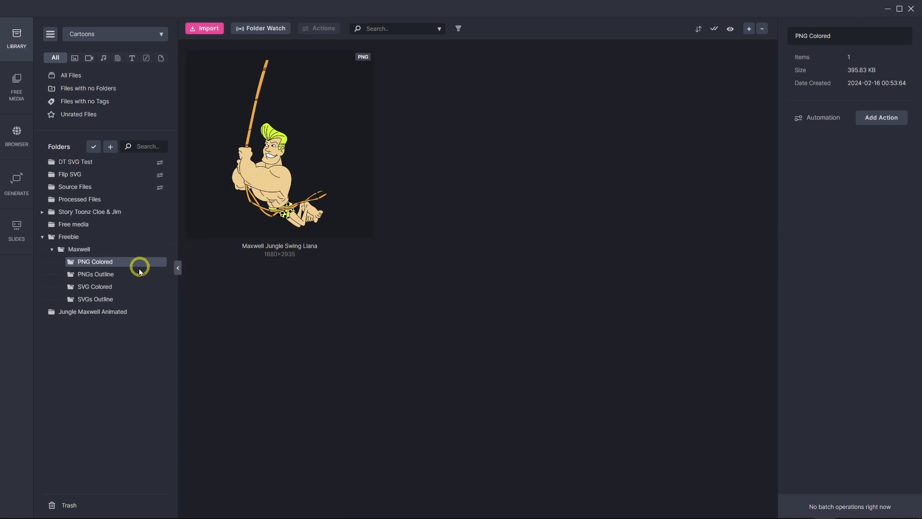
{"action": "left_click", "coordinate": [116, 290]}
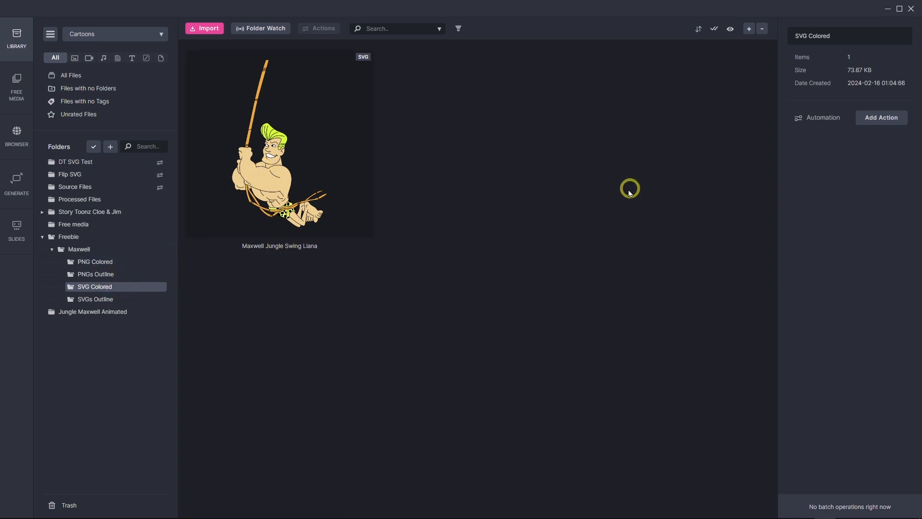
{"action": "left_click", "coordinate": [271, 168]}
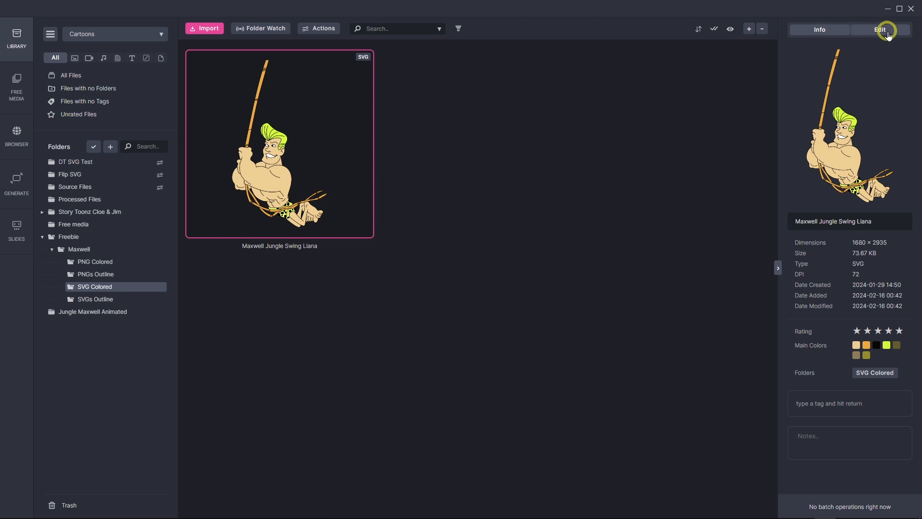
{"action": "left_click", "coordinate": [886, 33]}
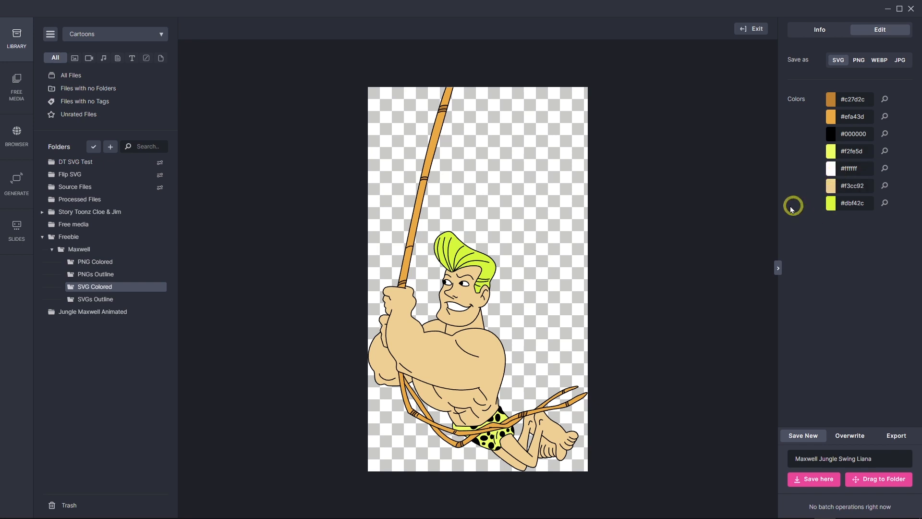
{"action": "left_click", "coordinate": [753, 30]}
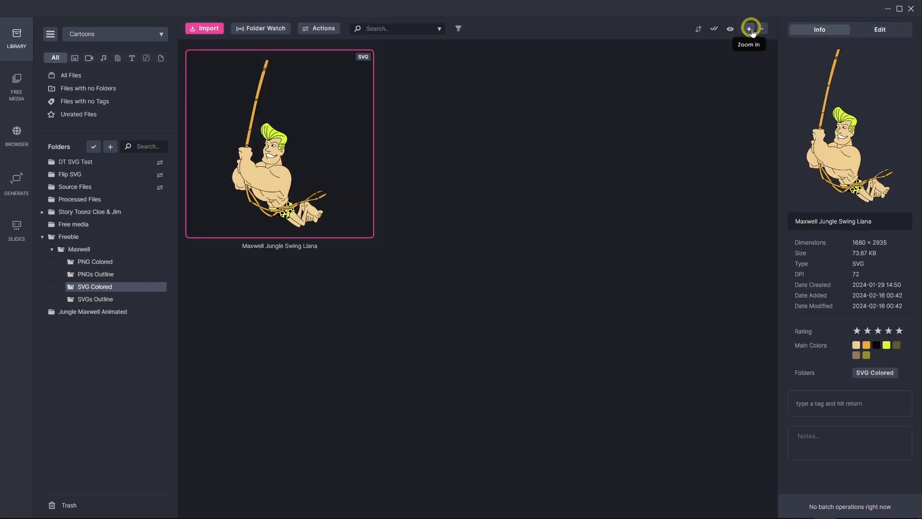
View the black and white Maxwell outline versions in the PNGs Outline and SVGs Outline folders.
{"action": "left_click", "coordinate": [105, 276]}
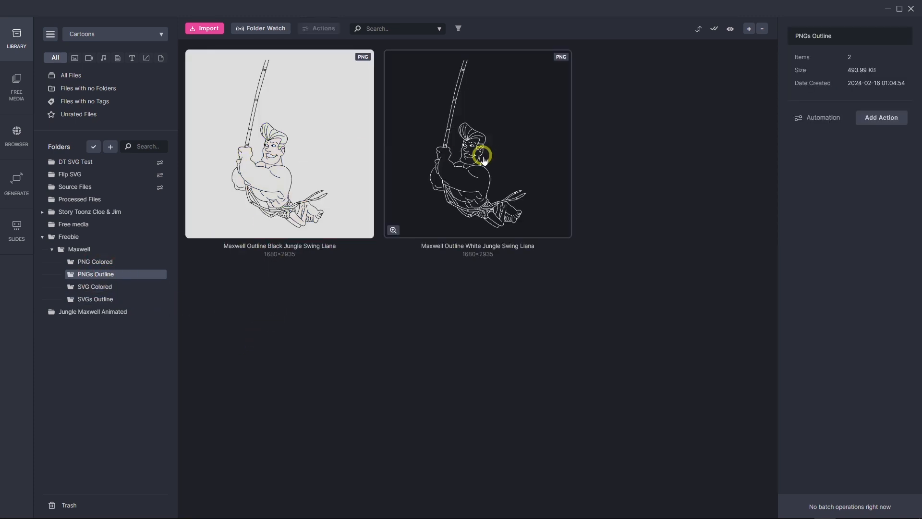
{"action": "left_click", "coordinate": [105, 303]}
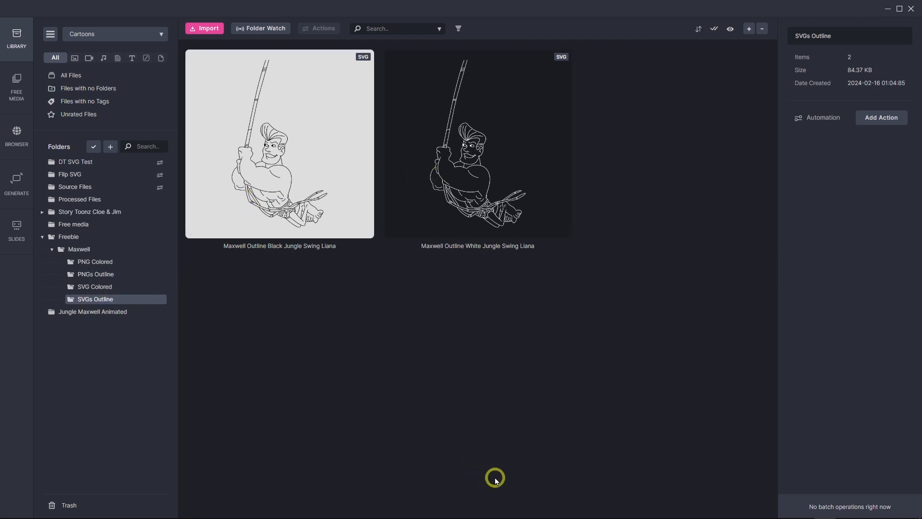
Switch back to CreateStudio, exit the bus stop project and open the recent project Jungle Maxwell.cspro.
{"action": "mouse_move", "coordinate": [501, 517]}
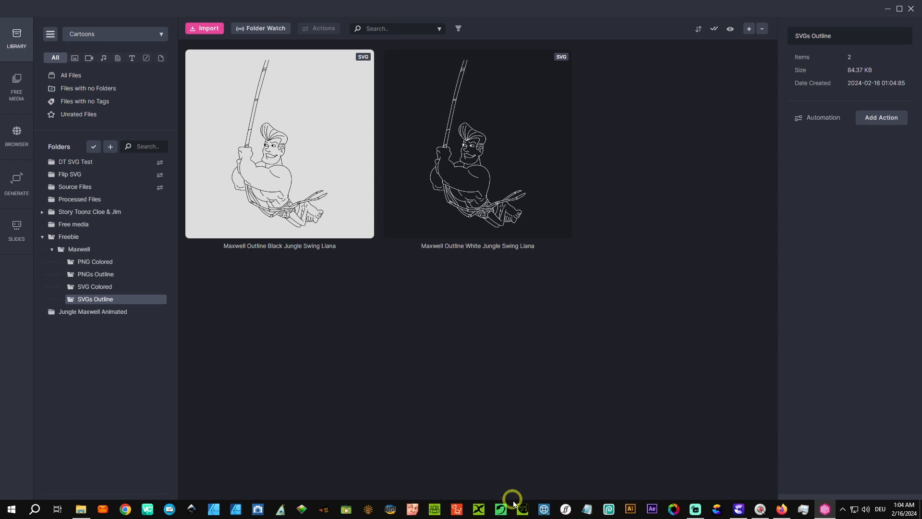
{"action": "mouse_move", "coordinate": [654, 516]}
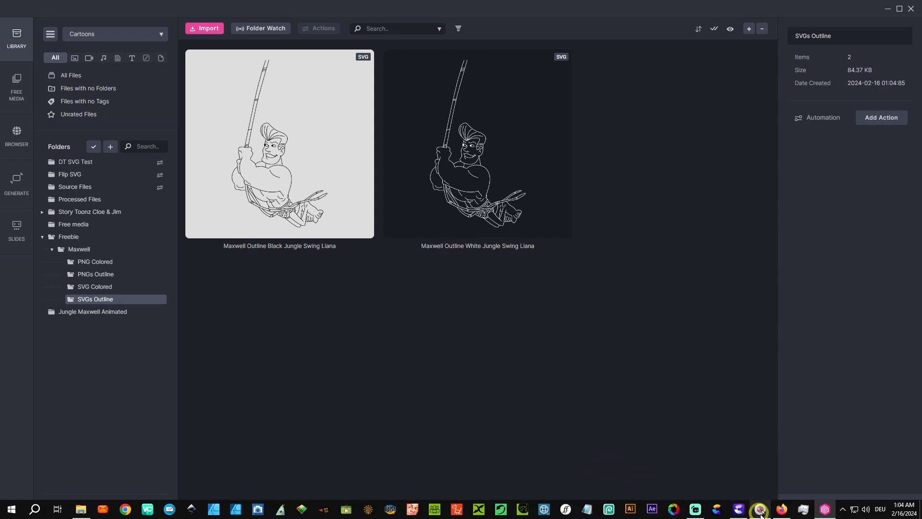
{"action": "left_click", "coordinate": [741, 510]}
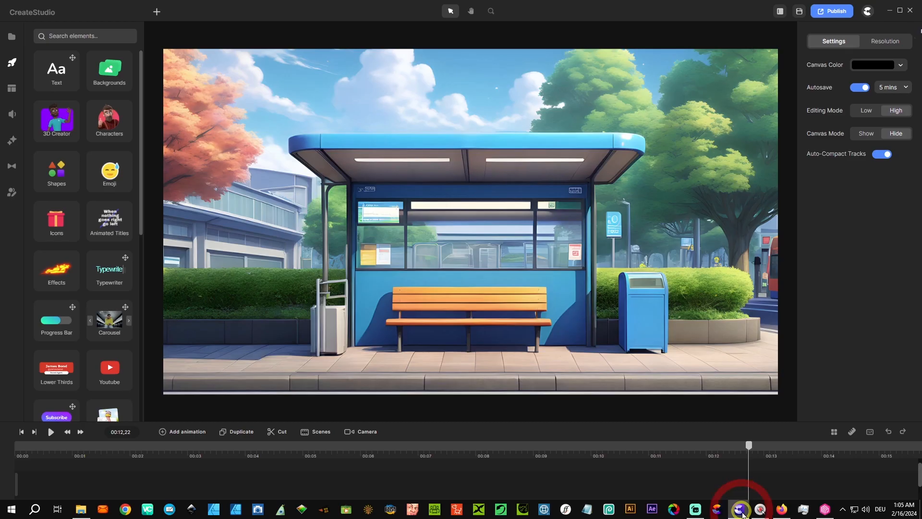
{"action": "left_click", "coordinate": [870, 14]}
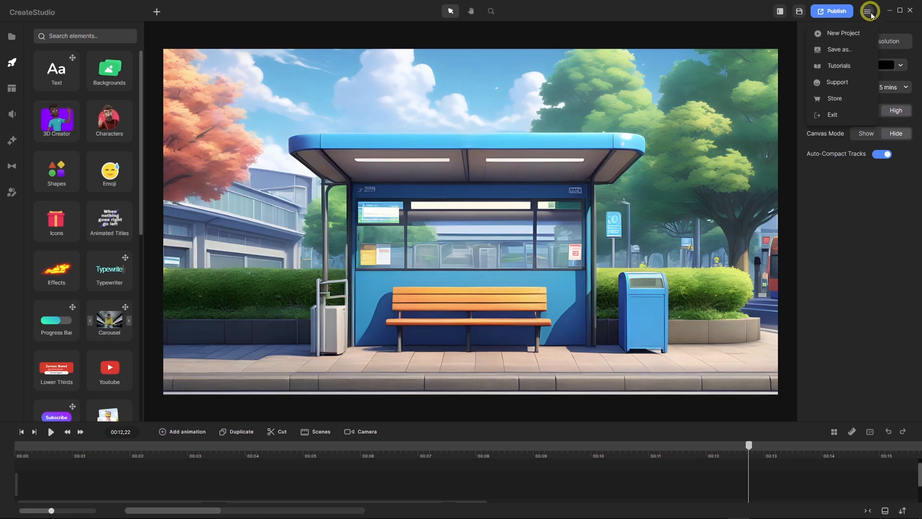
{"action": "left_click", "coordinate": [838, 118]}
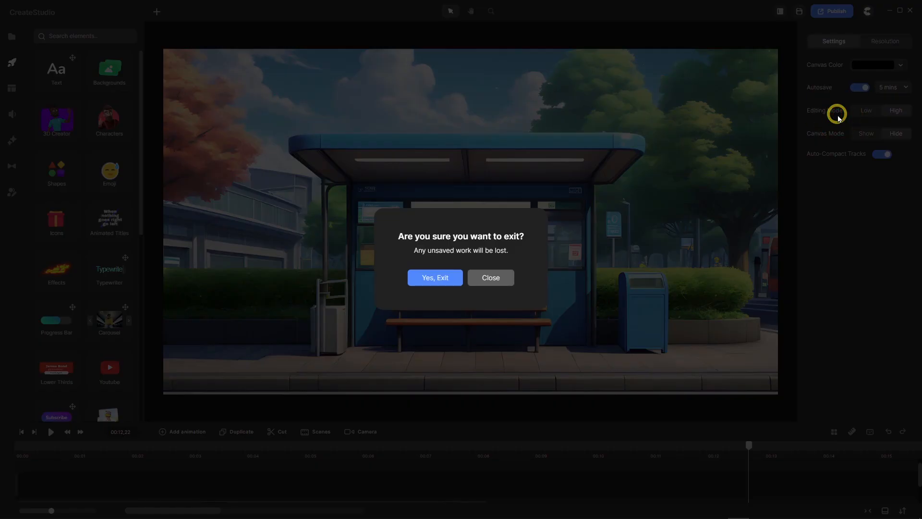
{"action": "left_click", "coordinate": [435, 278]}
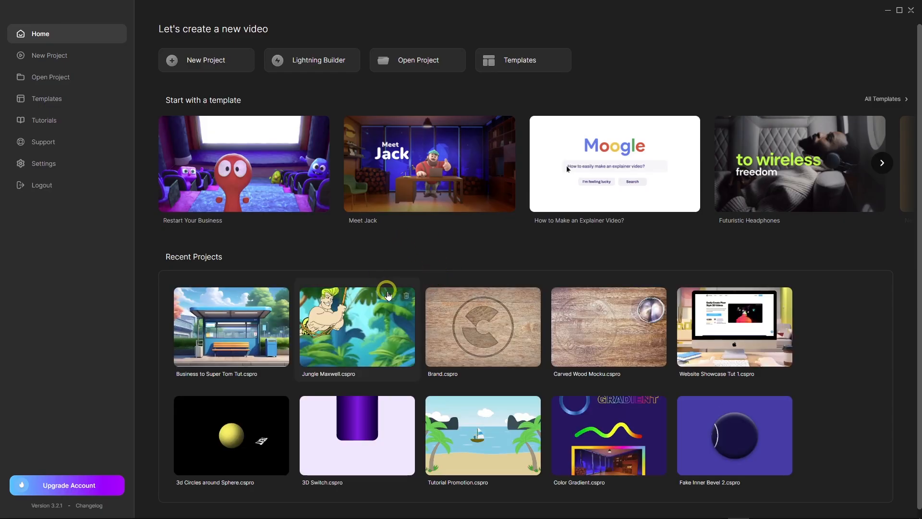
{"action": "left_click", "coordinate": [336, 331]}
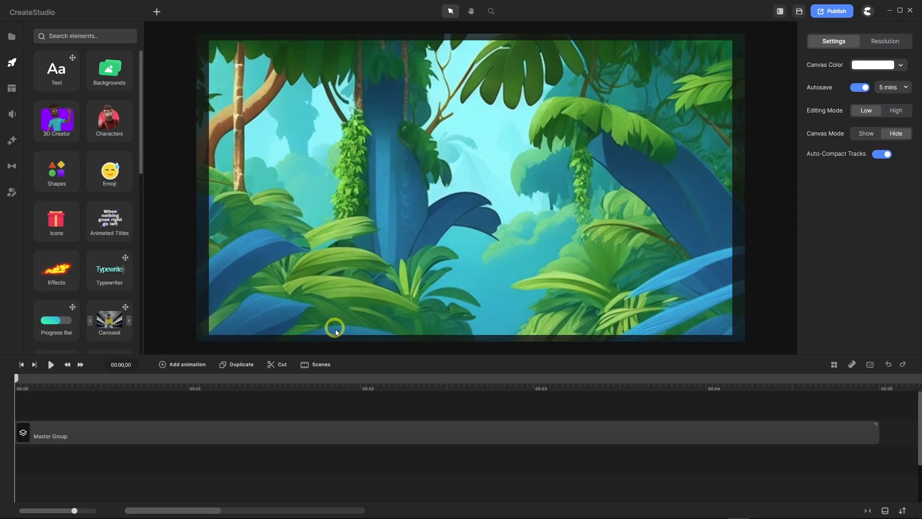
Play the jungle animation through and move the playhead back to 00:01,28.
{"action": "left_click", "coordinate": [50, 365]}
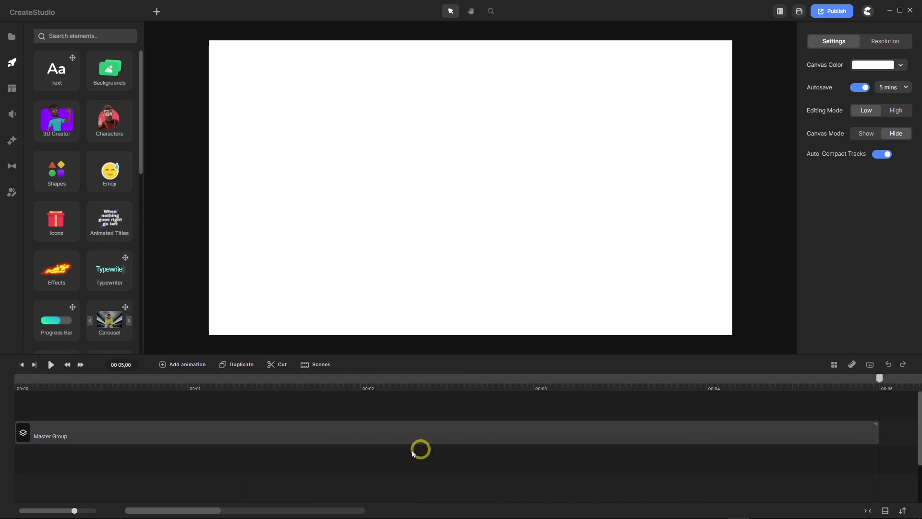
{"action": "left_click_drag", "start_coordinate": [882, 380], "coordinate": [118, 405]}
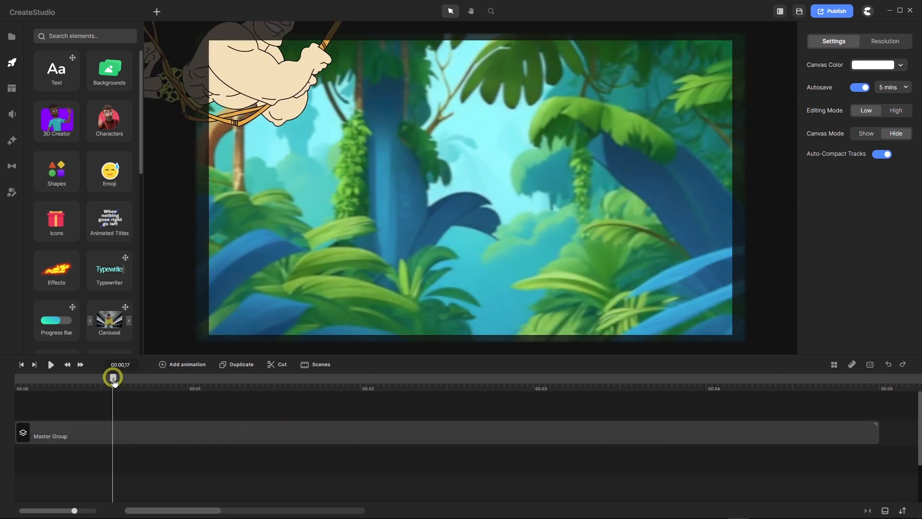
{"action": "left_click_drag", "start_coordinate": [114, 380], "coordinate": [350, 388]}
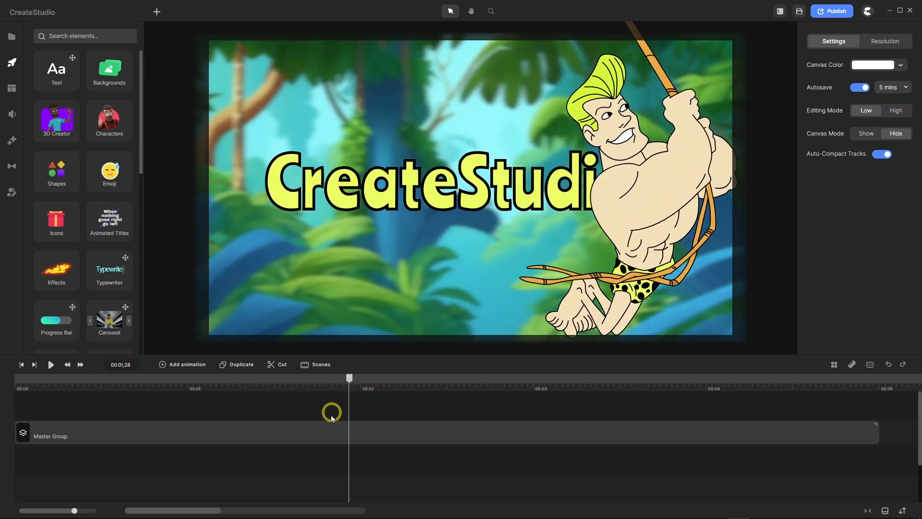
Examine the layers inside the Master Group, including the CreateStudio 3 text settings, and return to the main timeline.
{"action": "double_click", "coordinate": [315, 435]}
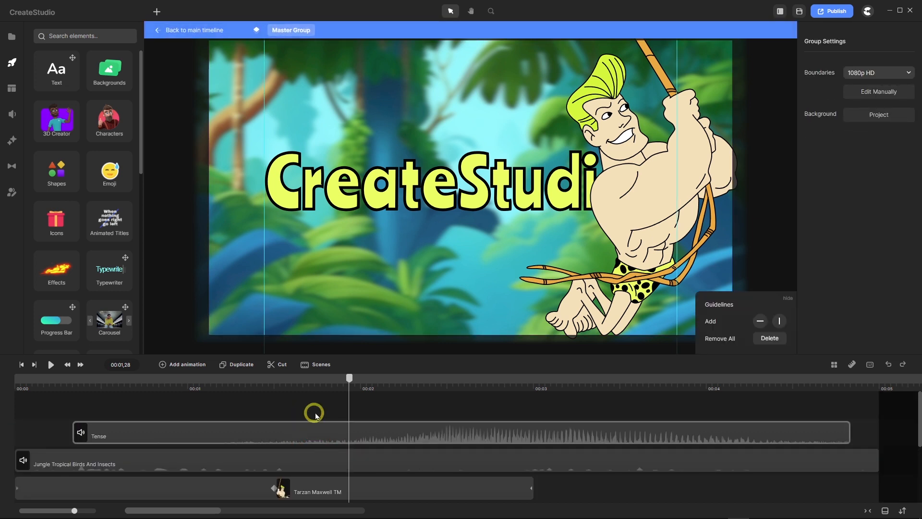
{"action": "scroll", "coordinate": [317, 406], "scroll_direction": "down", "scroll_amount": 3}
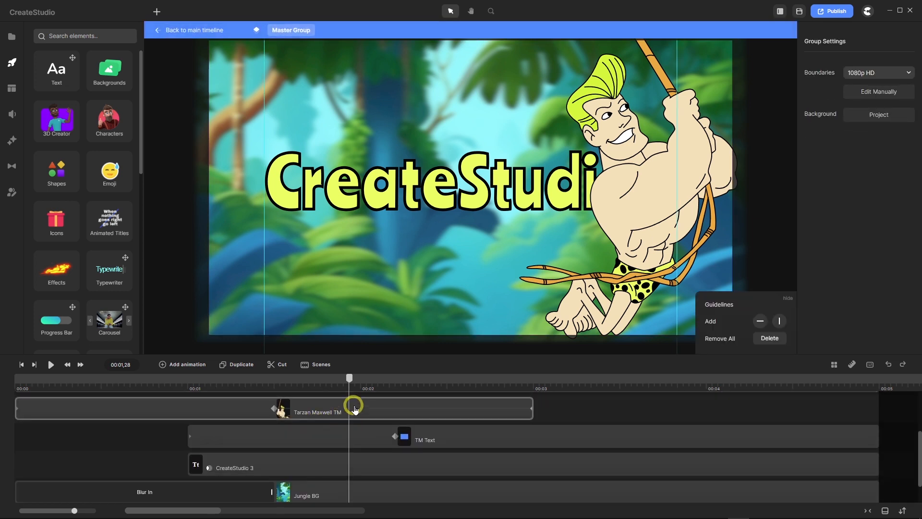
{"action": "left_click", "coordinate": [267, 468]}
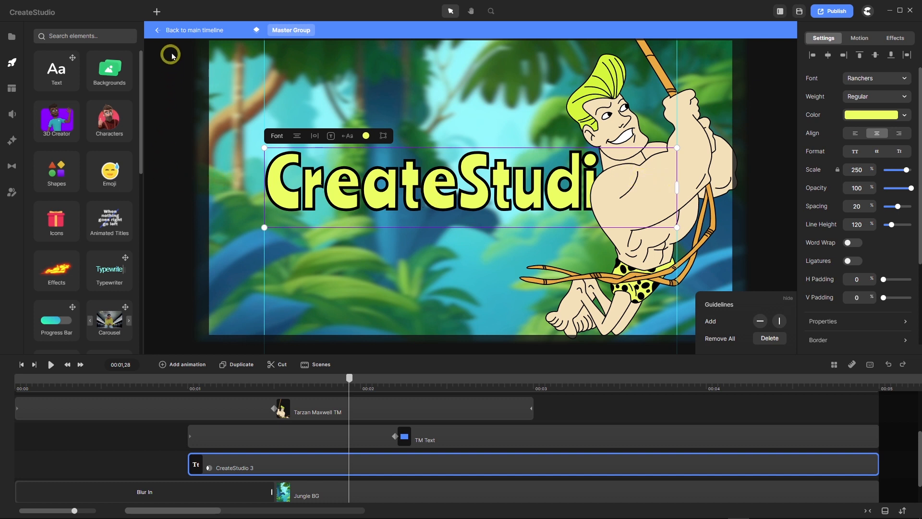
{"action": "left_click", "coordinate": [182, 30]}
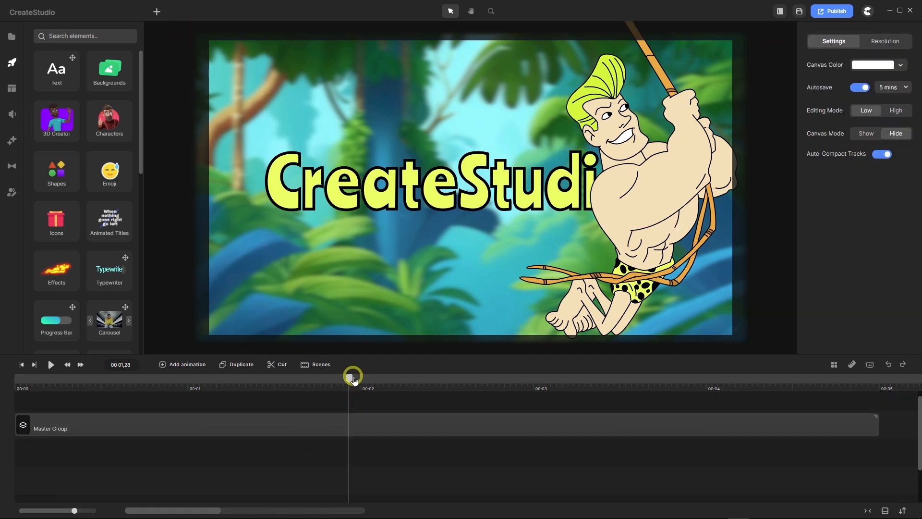
{"action": "mouse_move", "coordinate": [350, 378]}
{"action": "left_mouse_down"}
{"action": "mouse_move", "coordinate": [15, 382]}
{"action": "mouse_move", "coordinate": [293, 379]}
{"action": "mouse_move", "coordinate": [312, 388]}
{"action": "mouse_move", "coordinate": [350, 379]}
{"action": "left_mouse_up"}
Exit the Jungle Maxwell project to make way for a new project.
{"action": "left_click", "coordinate": [867, 10]}
{"action": "left_click", "coordinate": [867, 11]}
{"action": "left_click", "coordinate": [866, 11]}
{"action": "left_click", "coordinate": [852, 32]}
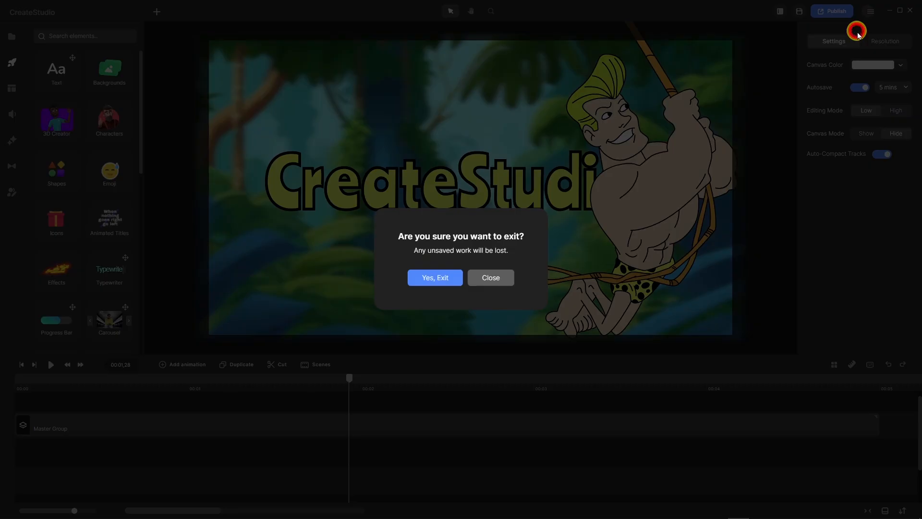
{"action": "left_click", "coordinate": [429, 278]}
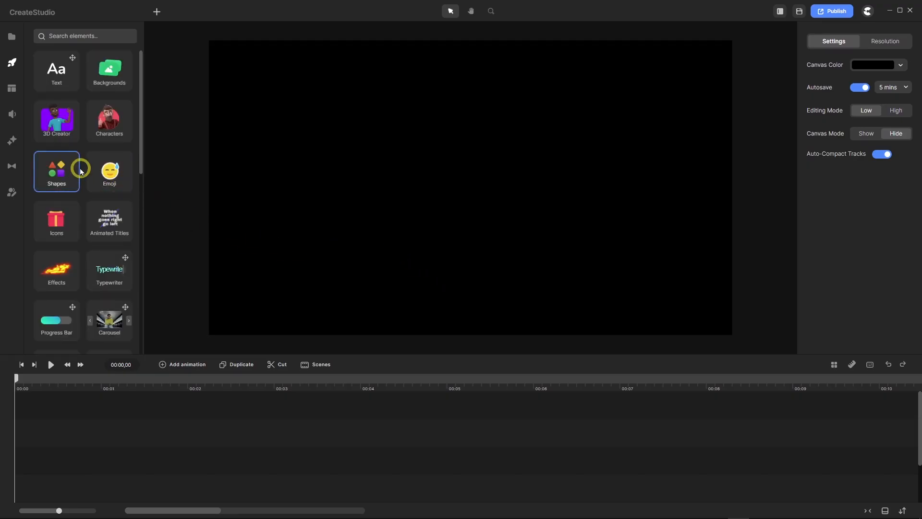
Add the 3D Creator character Tom at the start of the timeline and check his Save as Preset option.
{"action": "left_click", "coordinate": [57, 124]}
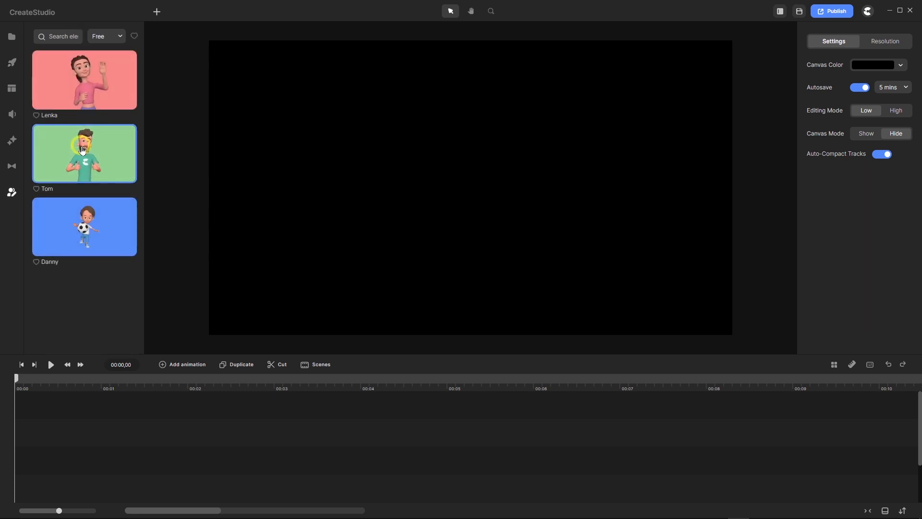
{"action": "left_click_drag", "start_coordinate": [85, 148], "coordinate": [29, 435]}
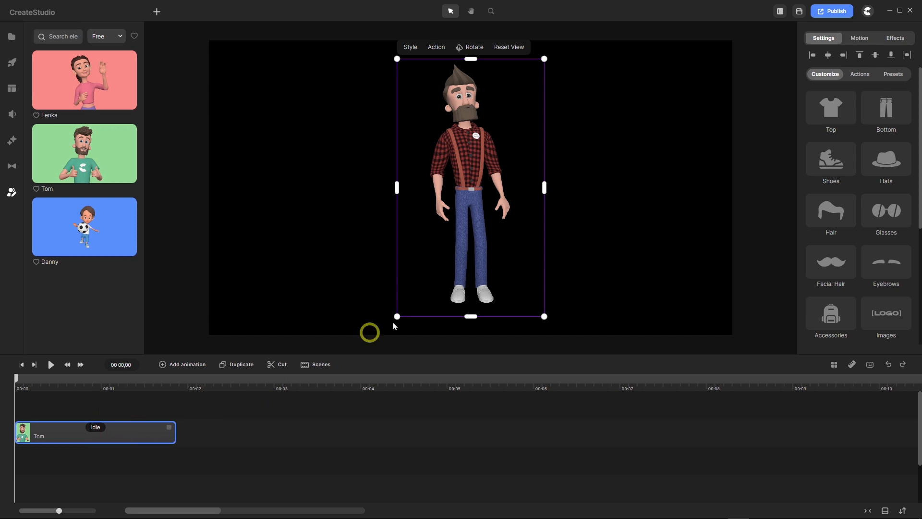
{"action": "right_click", "coordinate": [467, 158]}
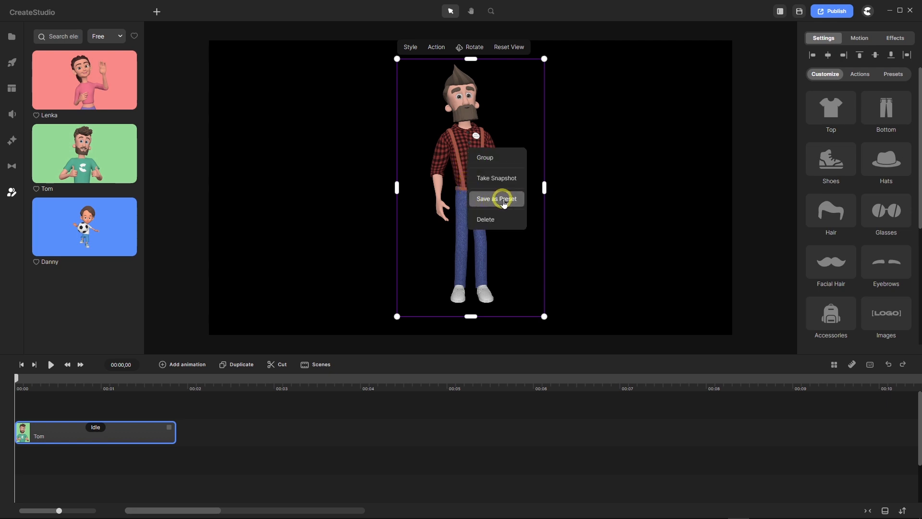
{"action": "left_click", "coordinate": [192, 405]}
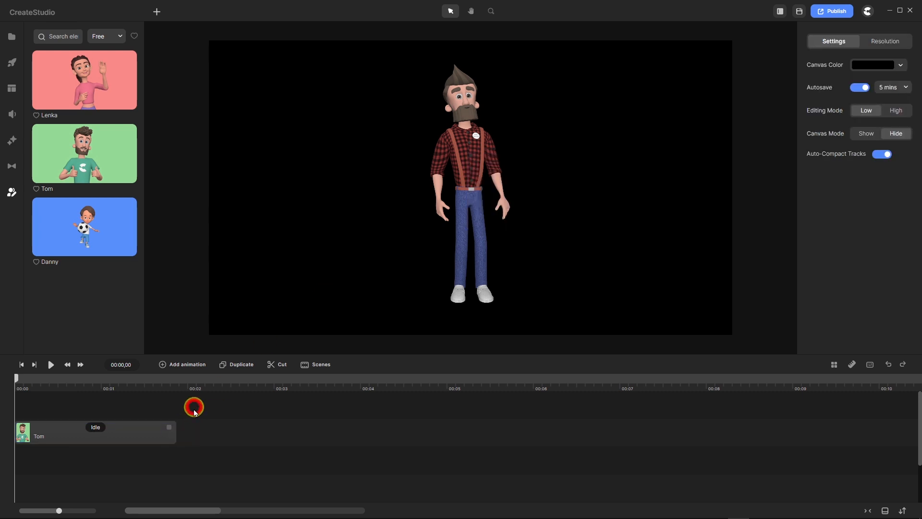
Apply the preset with the navy suit, red tie and glasses to the Tom character.
{"action": "left_click", "coordinate": [137, 438]}
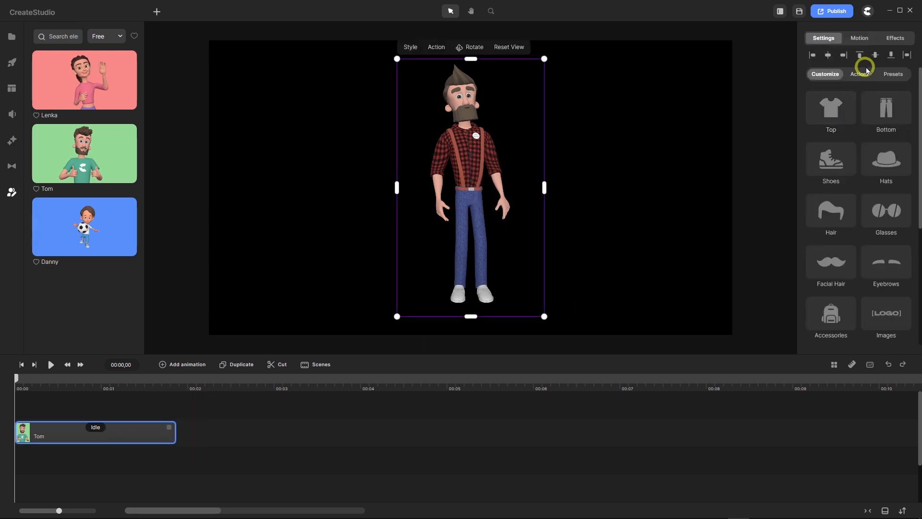
{"action": "left_click", "coordinate": [895, 74]}
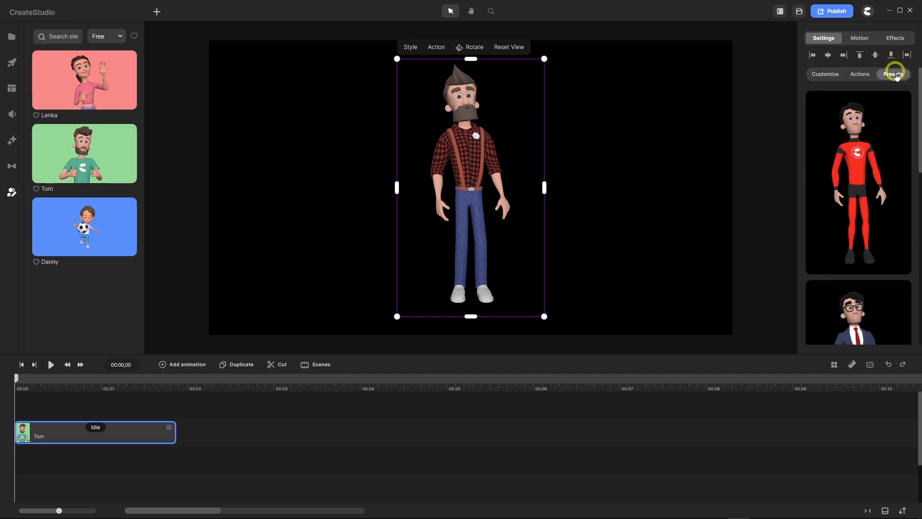
{"action": "scroll", "coordinate": [852, 184], "scroll_direction": "down", "scroll_amount": 3}
{"action": "left_click", "coordinate": [855, 186]}
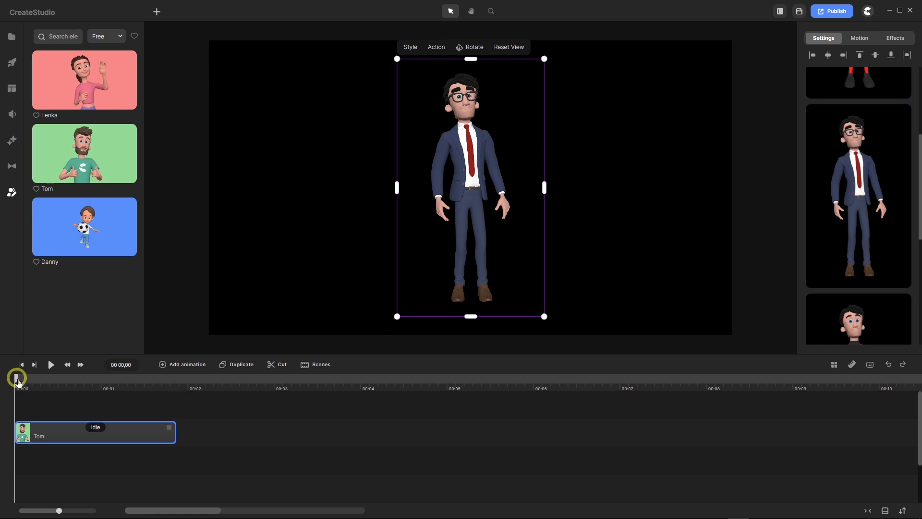
Trim the end of Tom's clip to 00:01,10.
{"action": "left_click_drag", "start_coordinate": [18, 381], "coordinate": [42, 381]}
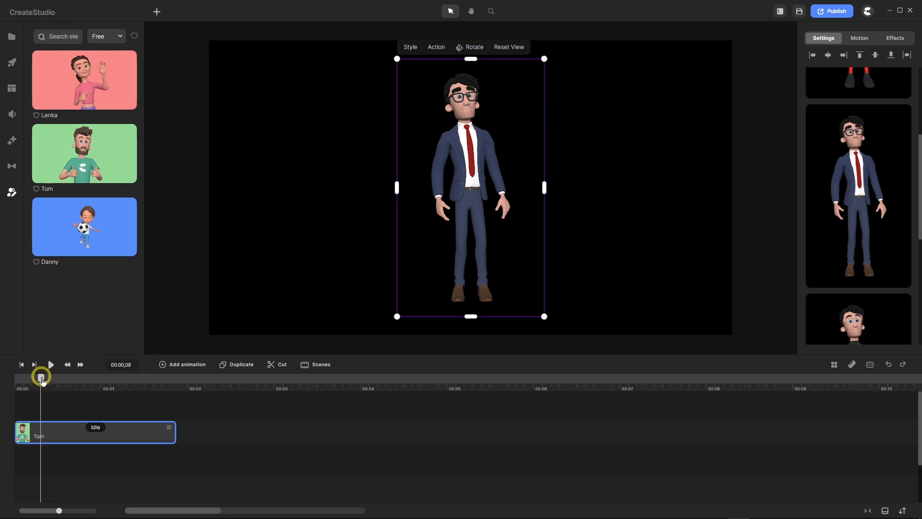
{"action": "left_click_drag", "start_coordinate": [42, 380], "coordinate": [132, 394]}
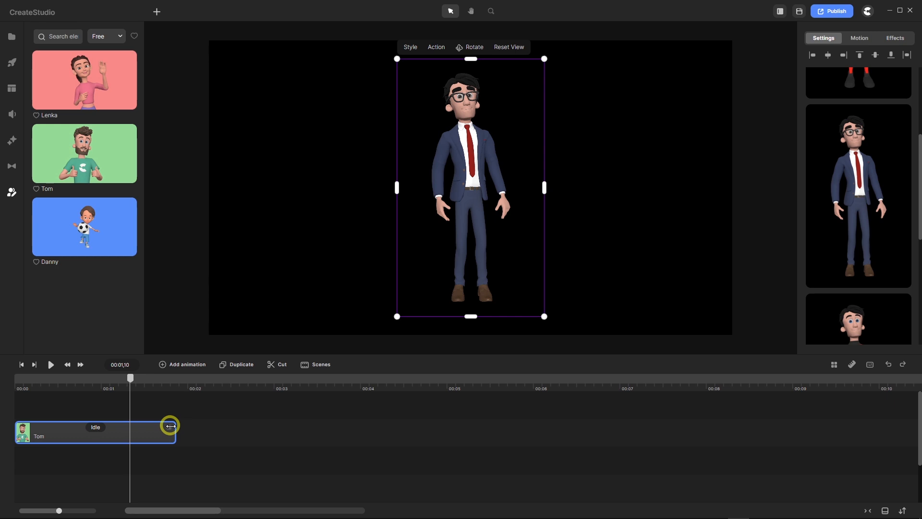
{"action": "left_click_drag", "start_coordinate": [170, 426], "coordinate": [125, 440]}
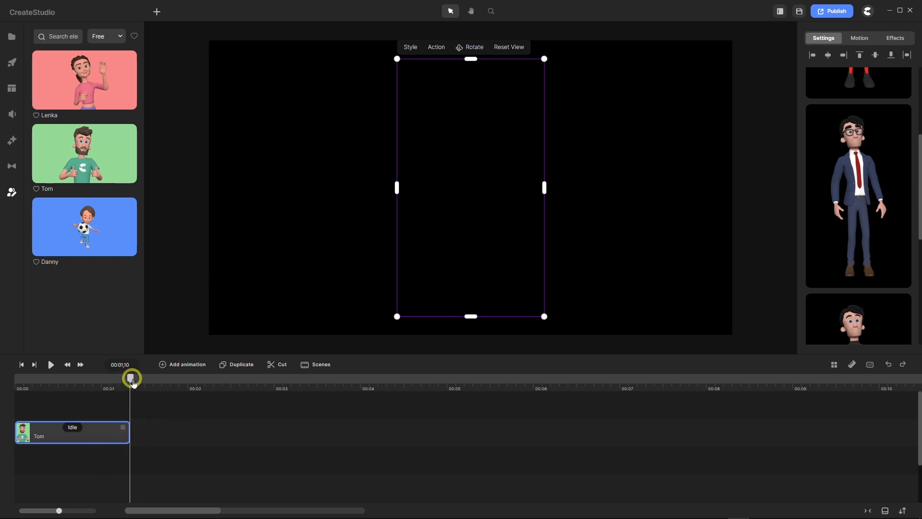
Add a Character View animation to Tom starting at 00:00,10, with In & Out easing set to Soft.
{"action": "left_click_drag", "start_coordinate": [133, 382], "coordinate": [47, 400]}
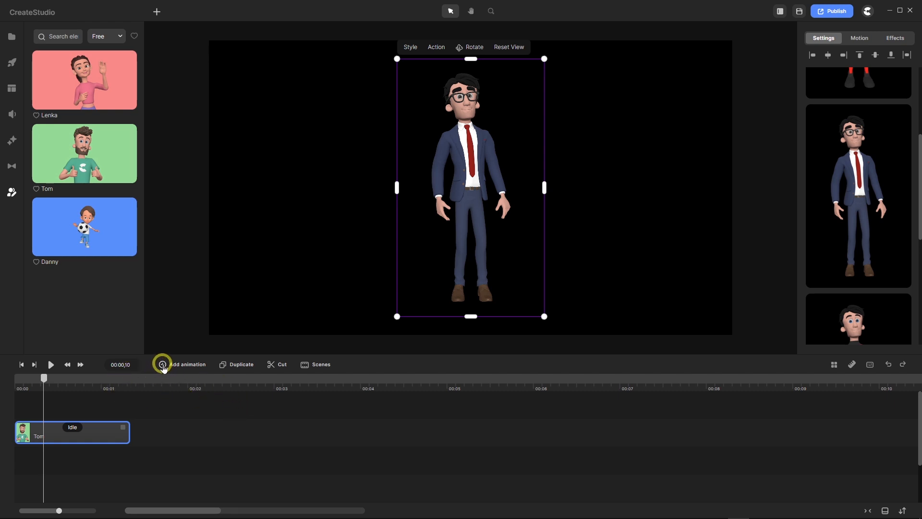
{"action": "left_click", "coordinate": [163, 365]}
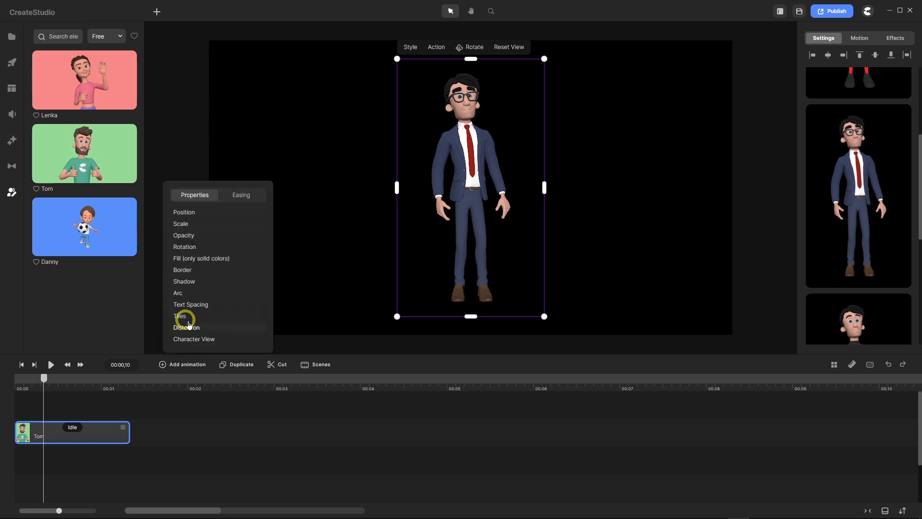
{"action": "left_click", "coordinate": [208, 340]}
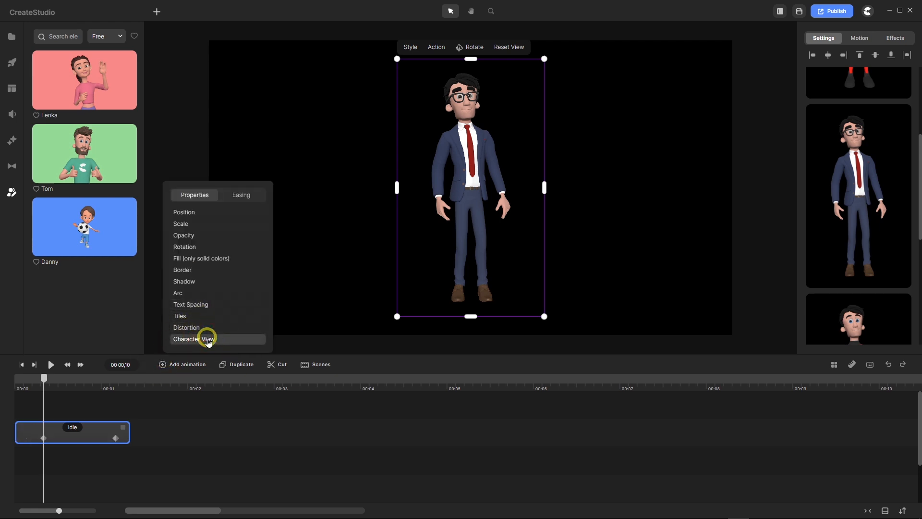
{"action": "left_click", "coordinate": [243, 197]}
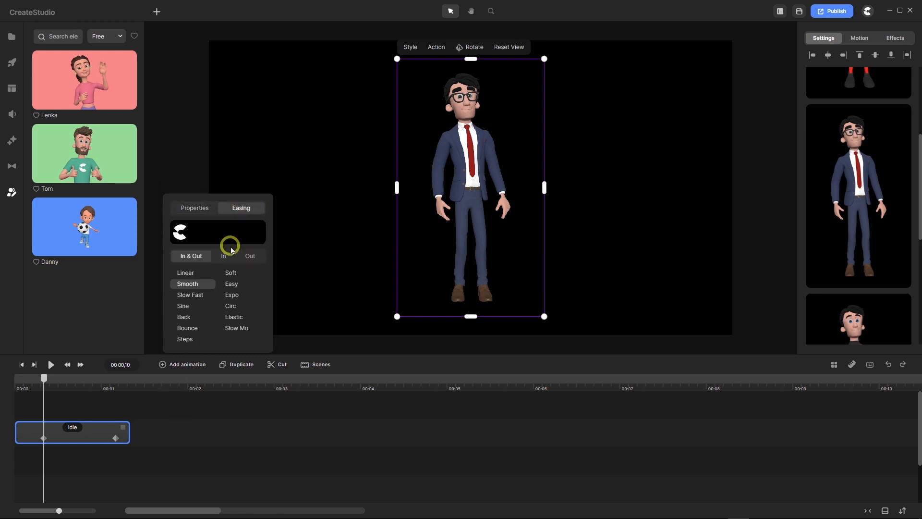
{"action": "left_click", "coordinate": [233, 274]}
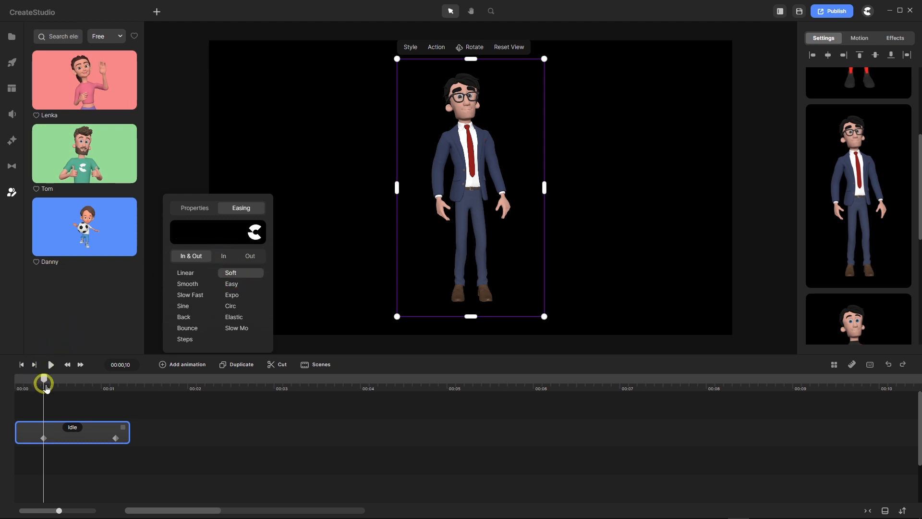
{"action": "left_click", "coordinate": [44, 378]}
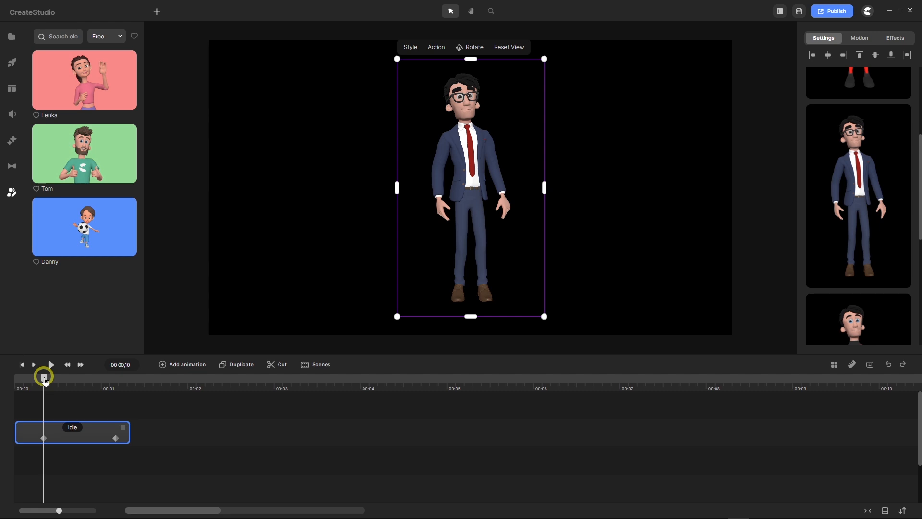
Move the second Character View keyframe to 00:01,00.
{"action": "left_click_drag", "start_coordinate": [45, 379], "coordinate": [102, 380]}
{"action": "left_click", "coordinate": [115, 438]}
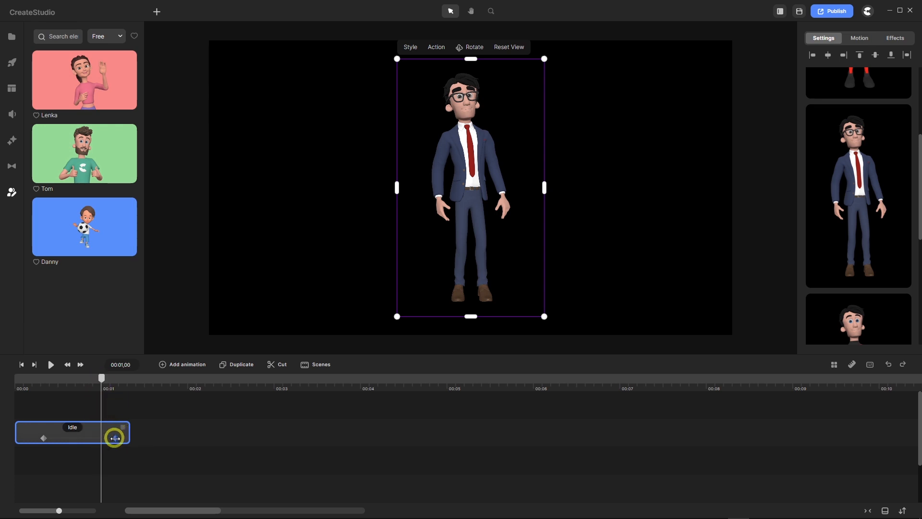
{"action": "left_click_drag", "start_coordinate": [115, 437], "coordinate": [101, 442]}
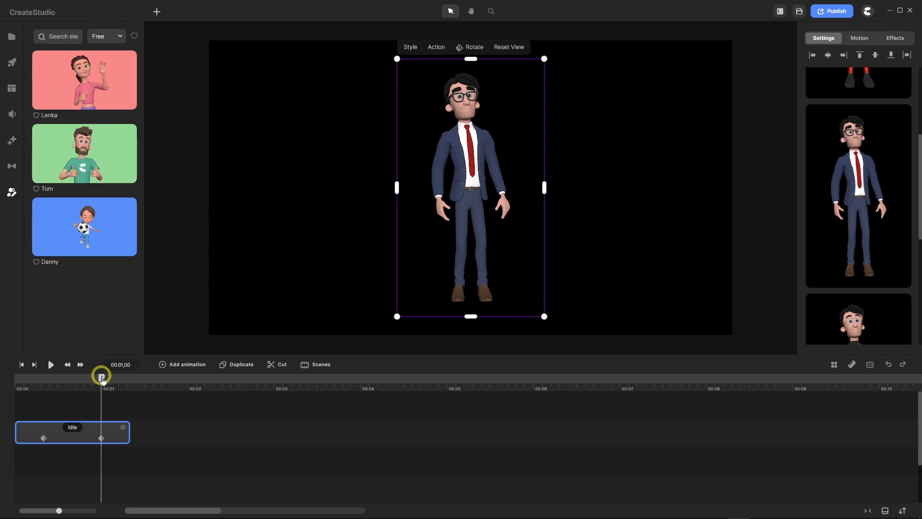
Return the playhead to the first keyframe at 00:00,10 and turn on Snap to Grid.
{"action": "left_click_drag", "start_coordinate": [100, 377], "coordinate": [44, 383]}
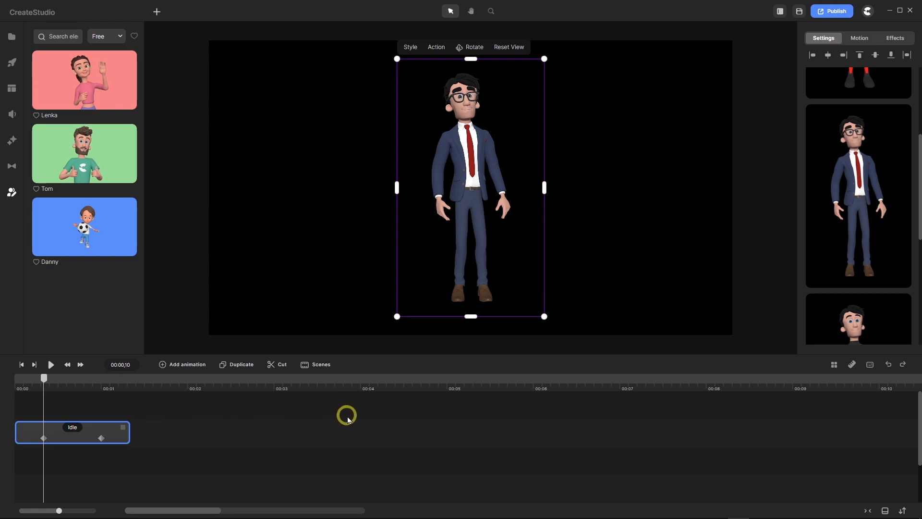
{"action": "left_click", "coordinate": [835, 366]}
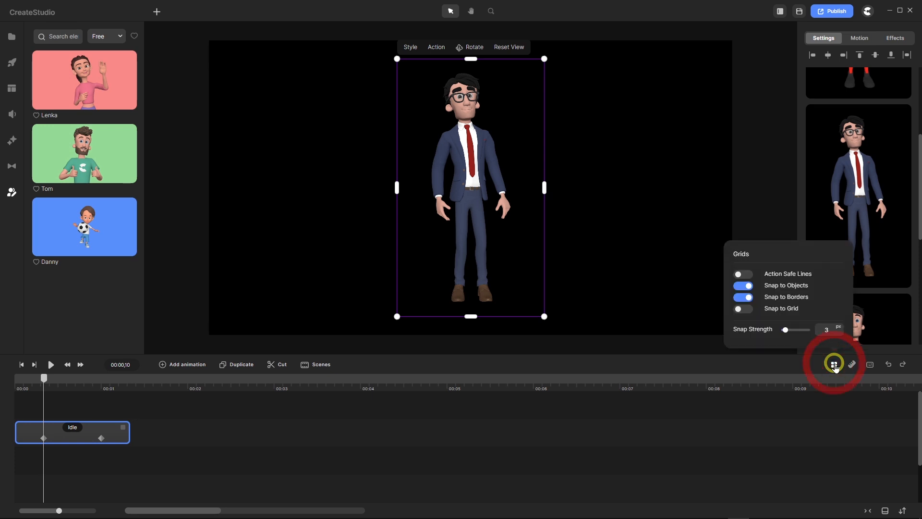
{"action": "left_click", "coordinate": [745, 309]}
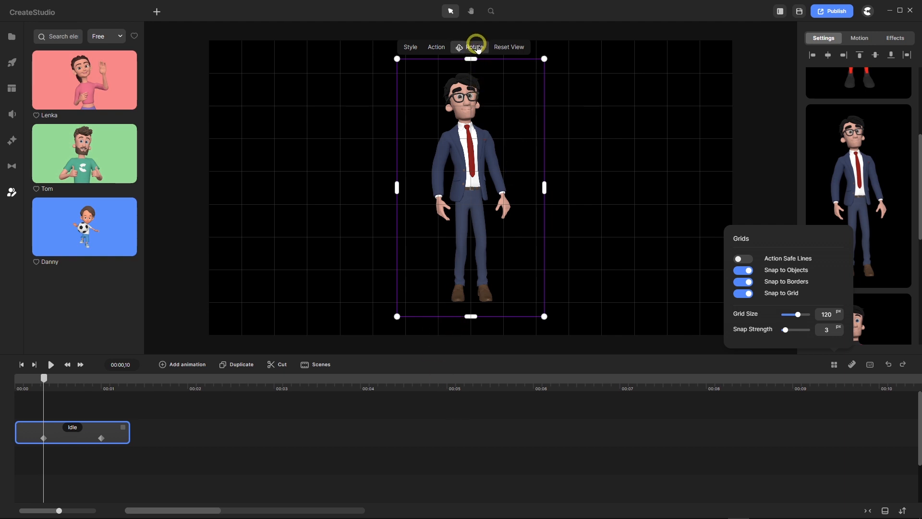
Rotate Tom's view horizontally through repeated turns at the 00:00,10 keyframe, using the grid as a guide, until he faces the front.
{"action": "left_click", "coordinate": [476, 48]}
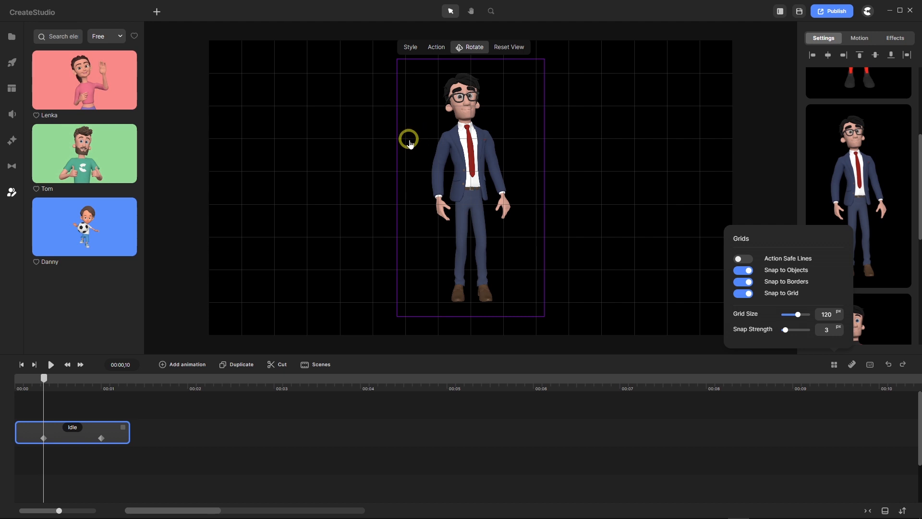
{"action": "left_click_drag", "start_coordinate": [410, 143], "coordinate": [730, 143]}
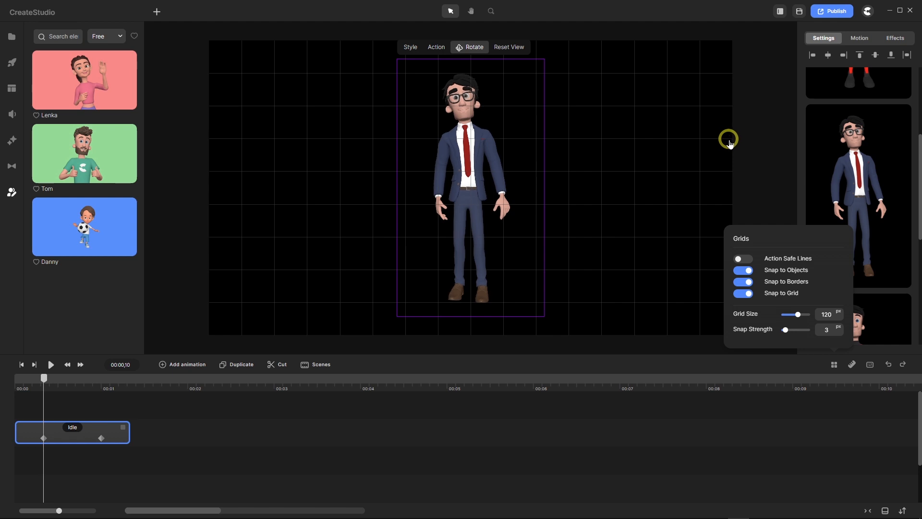
{"action": "left_click", "coordinate": [730, 144]}
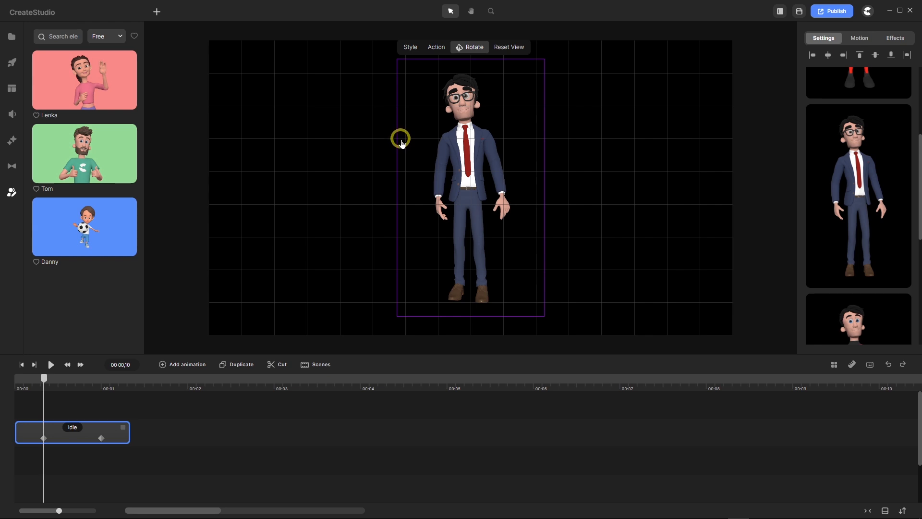
{"action": "left_click_drag", "start_coordinate": [402, 143], "coordinate": [729, 143]}
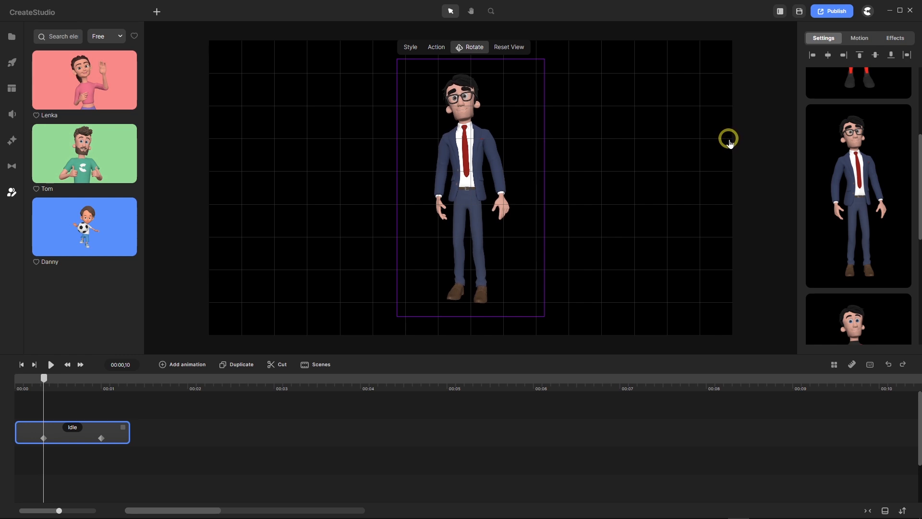
{"action": "left_click_drag", "start_coordinate": [730, 143], "coordinate": [729, 143]}
{"action": "left_click_drag", "start_coordinate": [508, 143], "coordinate": [525, 144]}
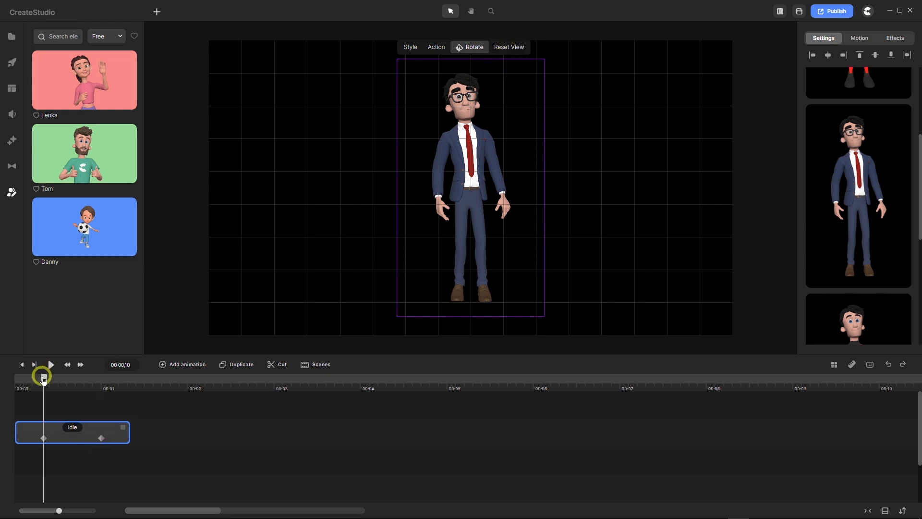
With the playhead at 00:01,00, add a Walking action to Tom and place it before the Idle action.
{"action": "left_click_drag", "start_coordinate": [43, 378], "coordinate": [101, 388]}
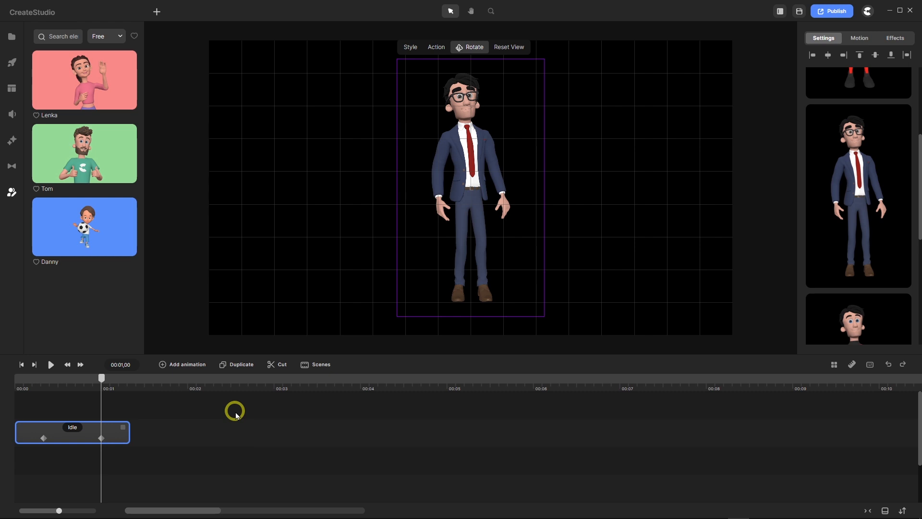
{"action": "left_click", "coordinate": [74, 428]}
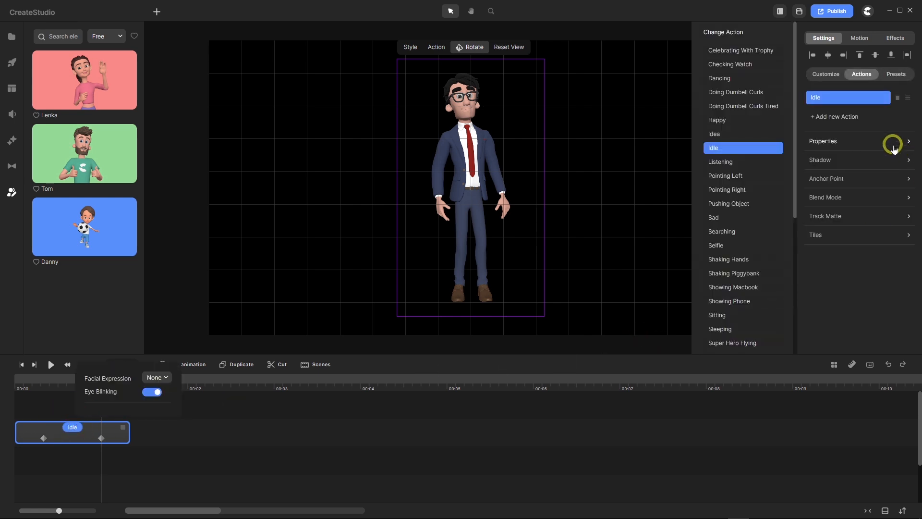
{"action": "left_click", "coordinate": [826, 118]}
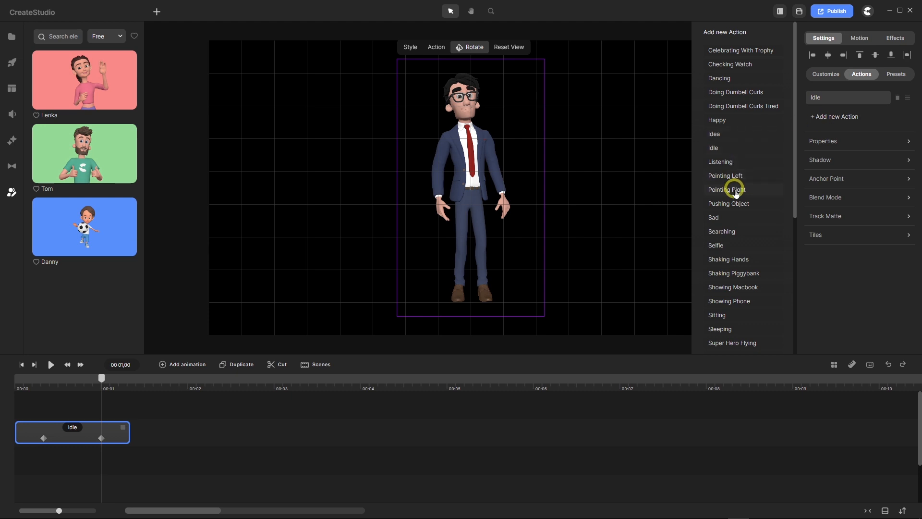
{"action": "scroll", "coordinate": [738, 191], "scroll_direction": "down", "scroll_amount": 2}
{"action": "scroll", "coordinate": [739, 193], "scroll_direction": "down", "scroll_amount": 2}
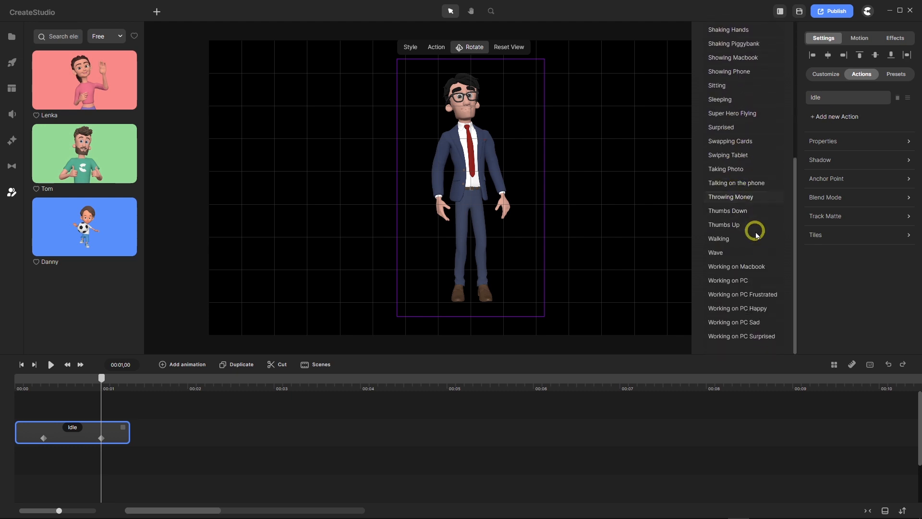
{"action": "left_click", "coordinate": [730, 239]}
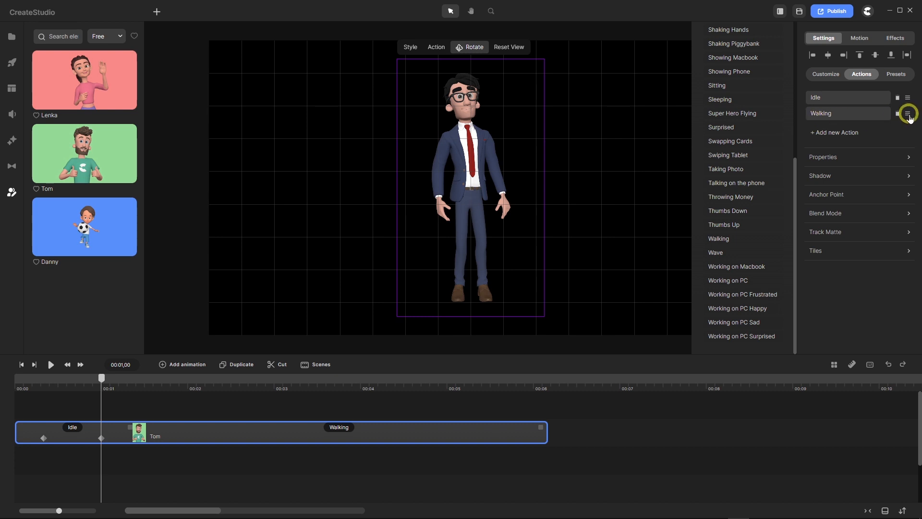
{"action": "left_click_drag", "start_coordinate": [908, 117], "coordinate": [908, 96]}
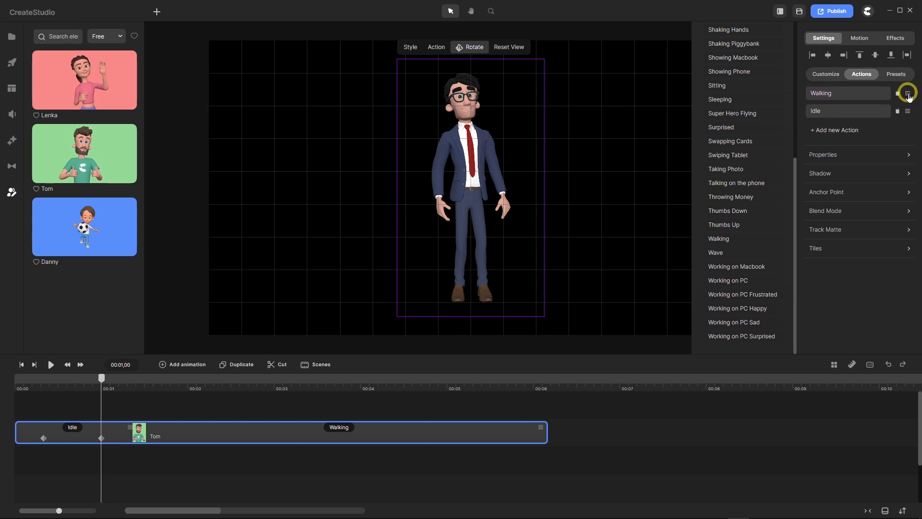
{"action": "left_click_drag", "start_coordinate": [908, 96], "coordinate": [908, 97]}
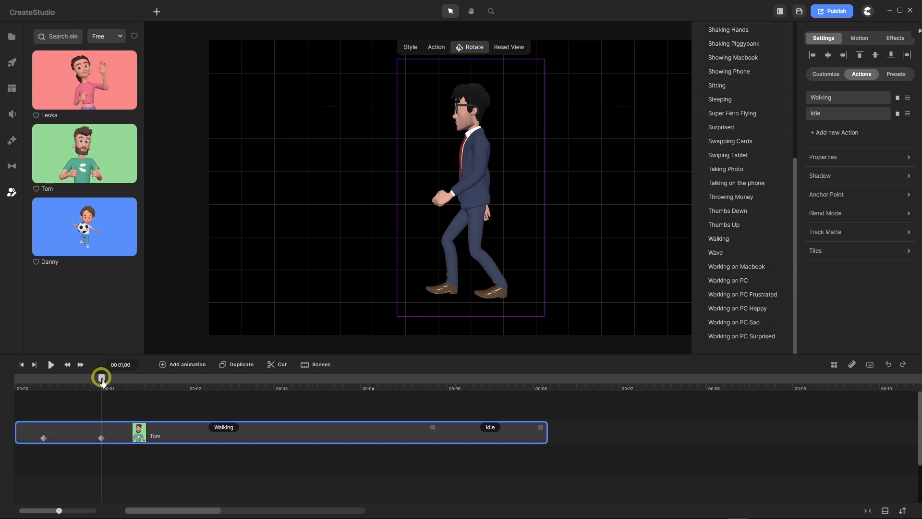
Shift the pair of Character View keyframes to the end of the Walking action at 00:04,25, and on to start at 00:05,05.
{"action": "left_click_drag", "start_coordinate": [101, 377], "coordinate": [433, 400]}
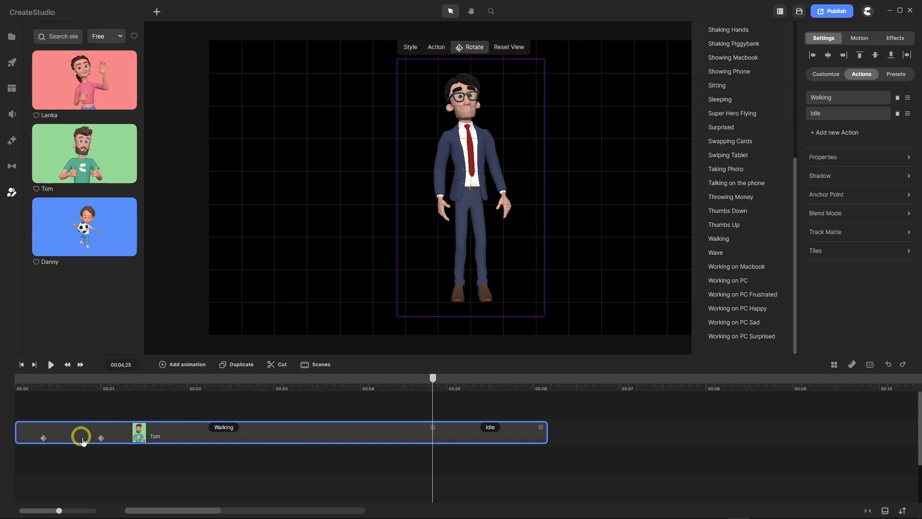
{"action": "left_click_drag", "start_coordinate": [83, 440], "coordinate": [471, 437]}
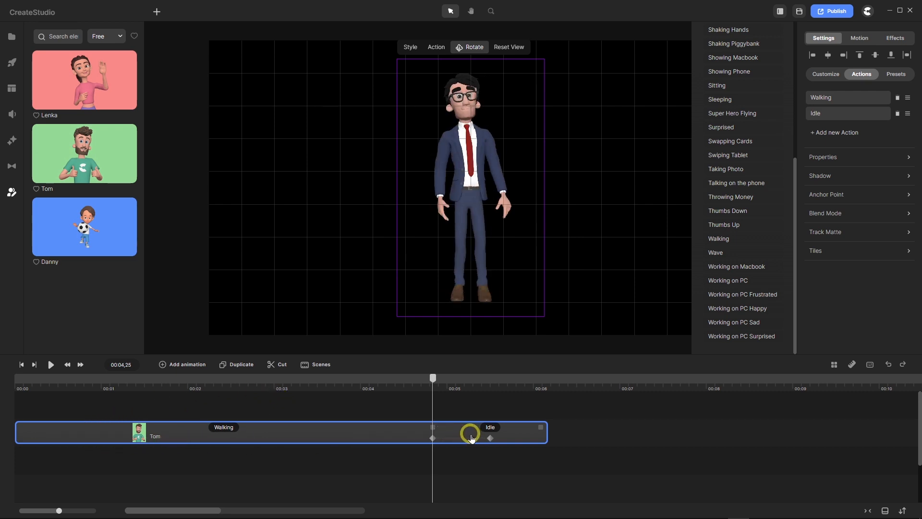
{"action": "left_click", "coordinate": [471, 437]}
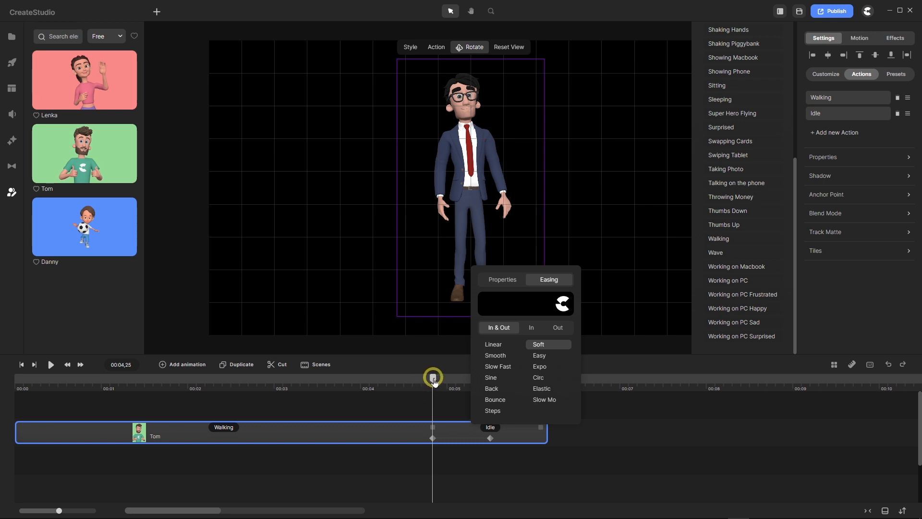
{"action": "left_click_drag", "start_coordinate": [434, 381], "coordinate": [434, 382]}
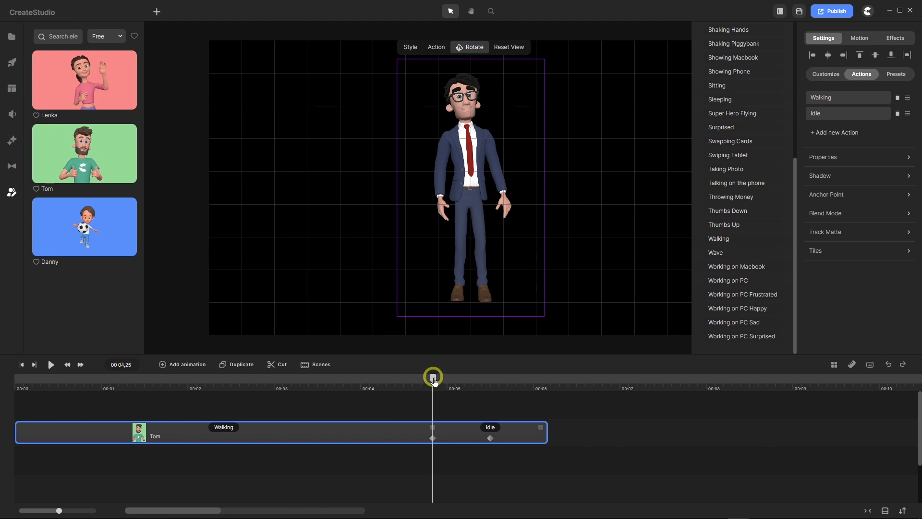
{"action": "left_click_drag", "start_coordinate": [434, 381], "coordinate": [462, 385]}
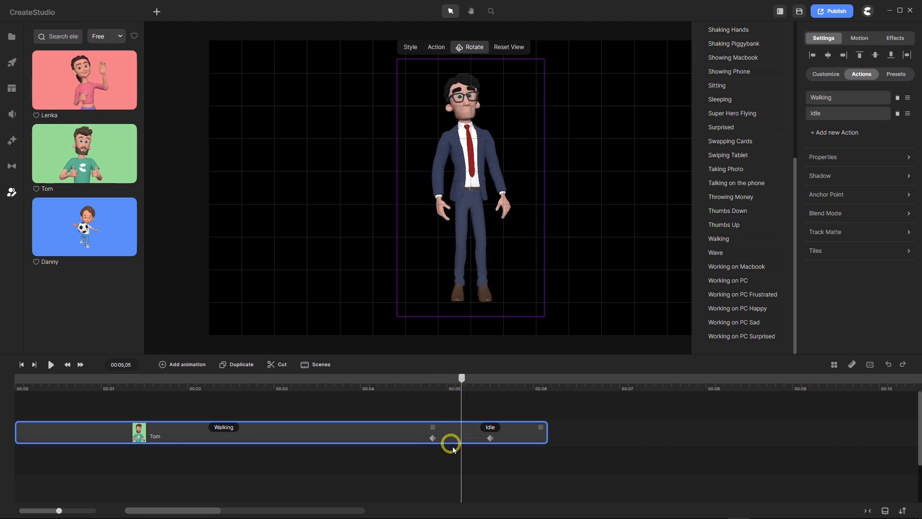
{"action": "left_click_drag", "start_coordinate": [470, 442], "coordinate": [498, 443]}
{"action": "left_click", "coordinate": [499, 443]}
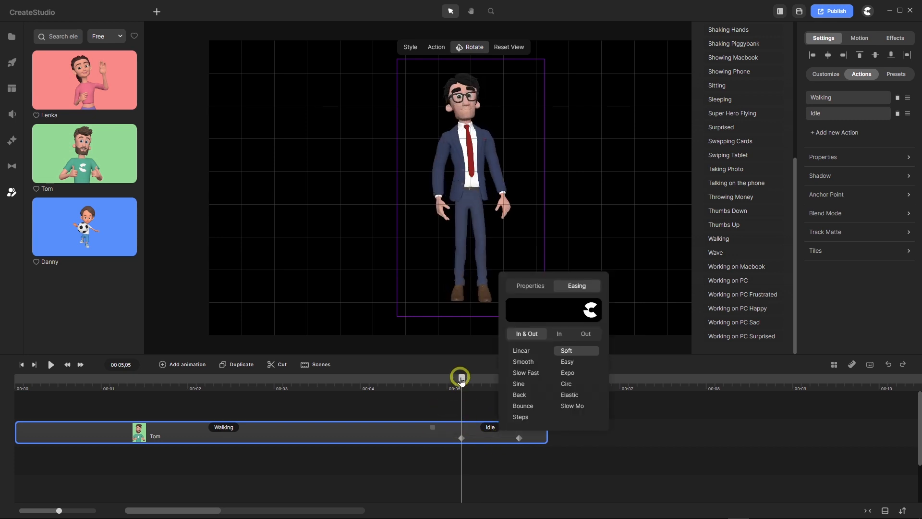
{"action": "mouse_move", "coordinate": [461, 376]}
{"action": "left_mouse_down"}
{"action": "mouse_move", "coordinate": [436, 382]}
{"action": "mouse_move", "coordinate": [519, 384]}
{"action": "mouse_move", "coordinate": [459, 383]}
{"action": "mouse_move", "coordinate": [499, 391]}
{"action": "mouse_move", "coordinate": [521, 382]}
{"action": "mouse_move", "coordinate": [462, 389]}
{"action": "left_mouse_up"}
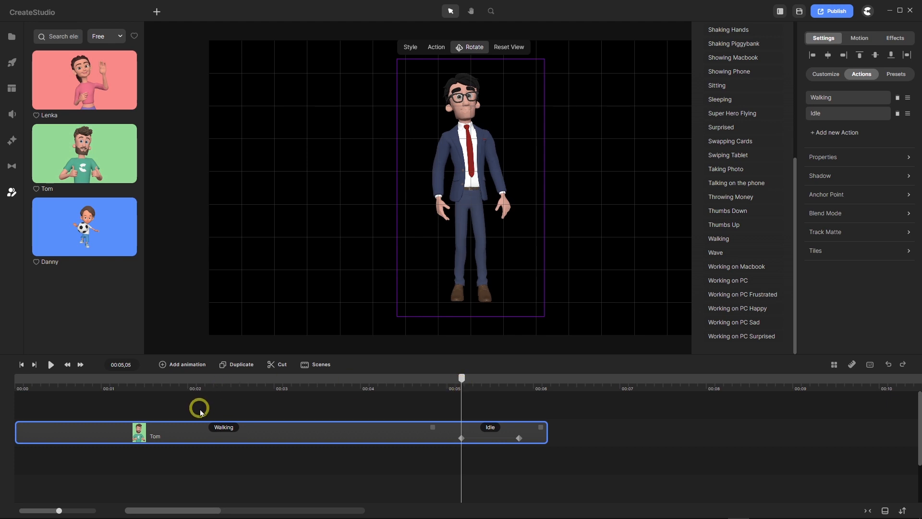
Open the background library and filter it to the 3D category, showing Downloaded items.
{"action": "left_click", "coordinate": [12, 63]}
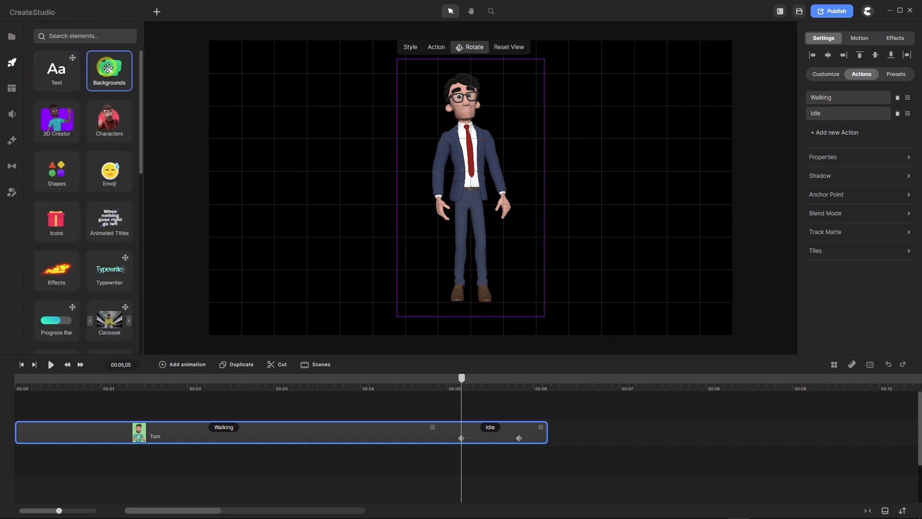
{"action": "left_click", "coordinate": [108, 68]}
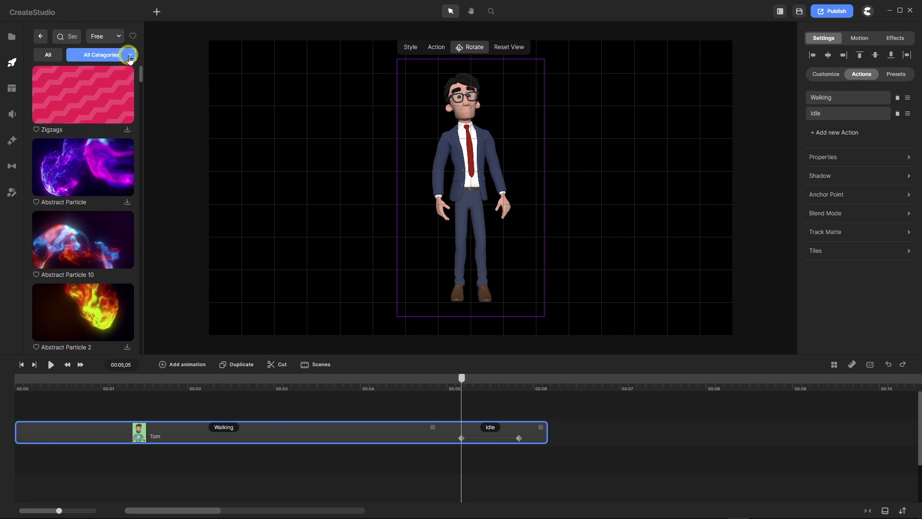
{"action": "left_click", "coordinate": [130, 57]}
{"action": "left_click", "coordinate": [95, 77]}
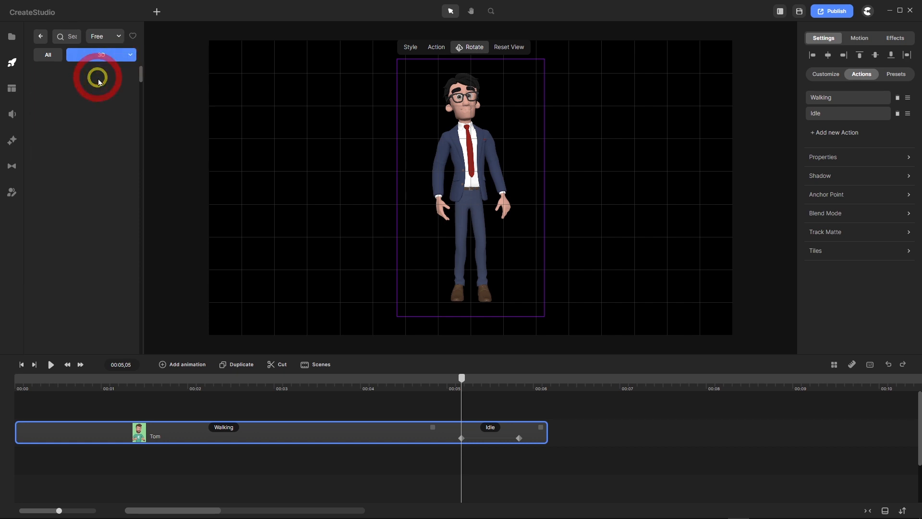
{"action": "left_click", "coordinate": [117, 36]}
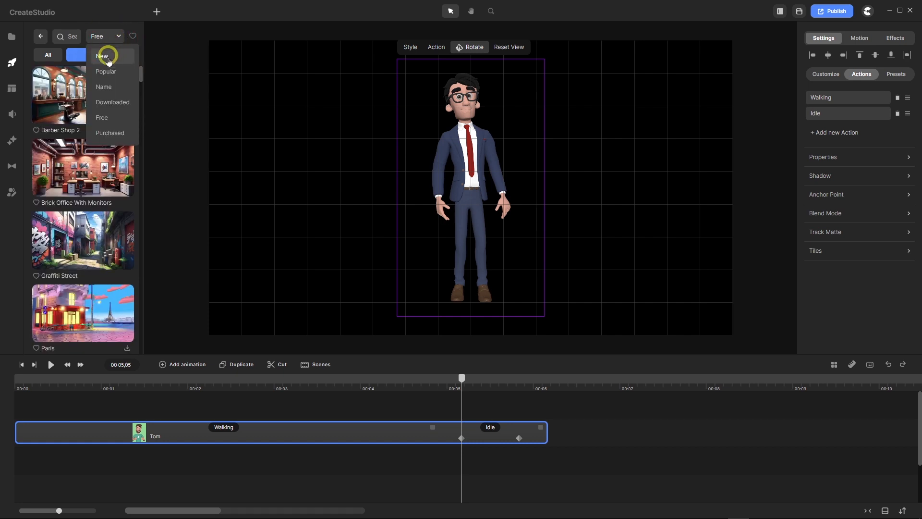
{"action": "left_click", "coordinate": [108, 102]}
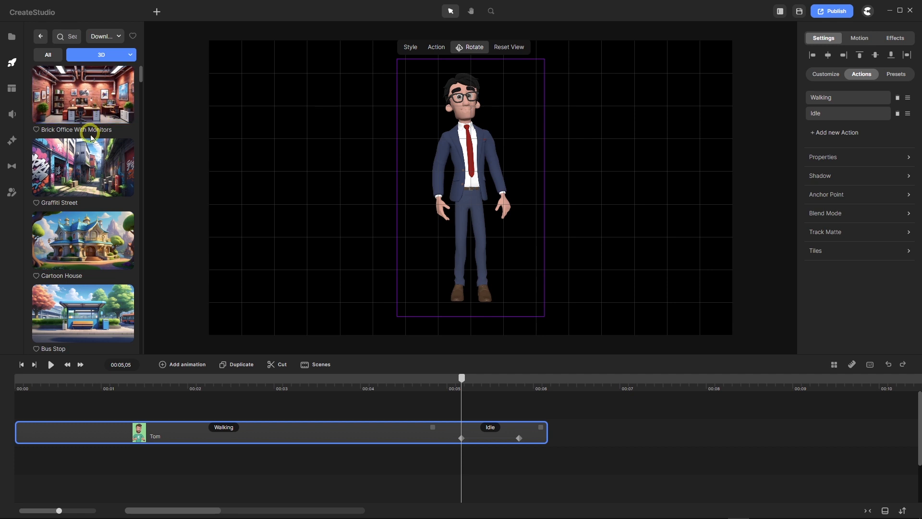
Place the Bus Stop background on the track below Tom from the start of the timeline and extend it to about 10 seconds.
{"action": "scroll", "coordinate": [87, 153], "scroll_direction": "down", "scroll_amount": 3}
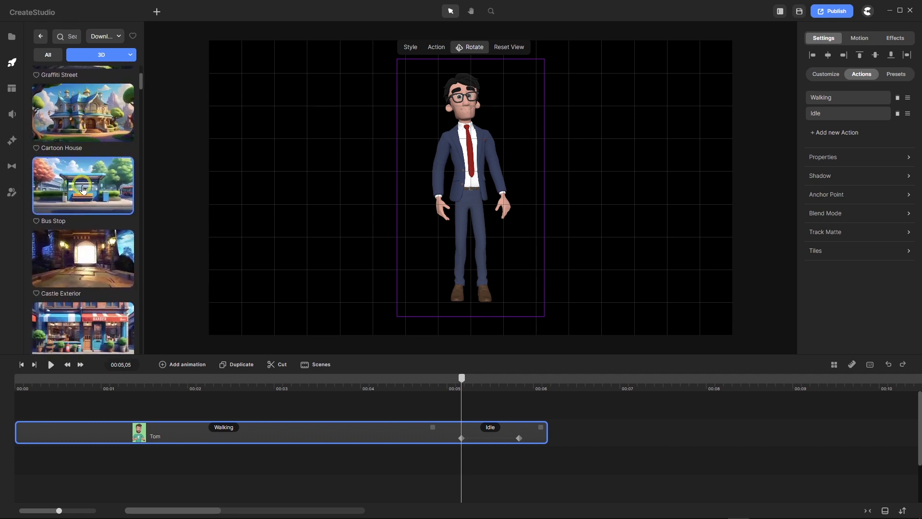
{"action": "left_click_drag", "start_coordinate": [90, 179], "coordinate": [44, 464]}
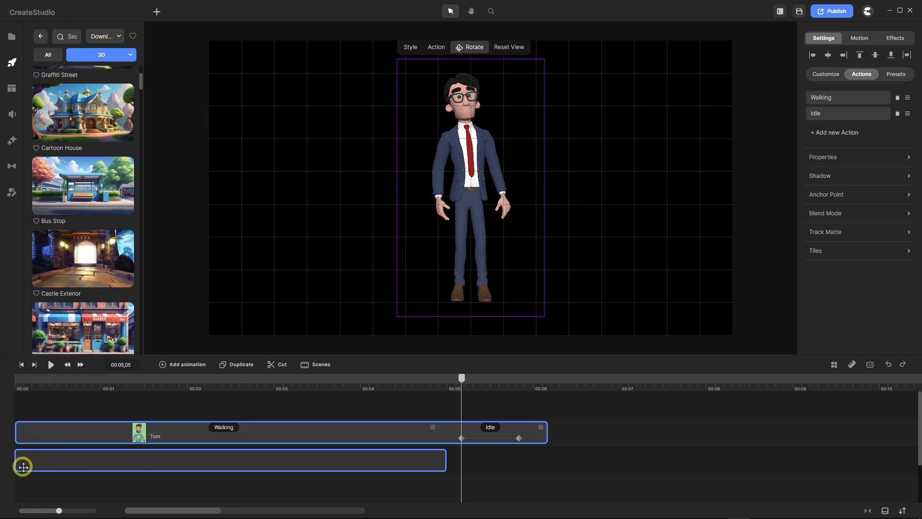
{"action": "left_click", "coordinate": [71, 461]}
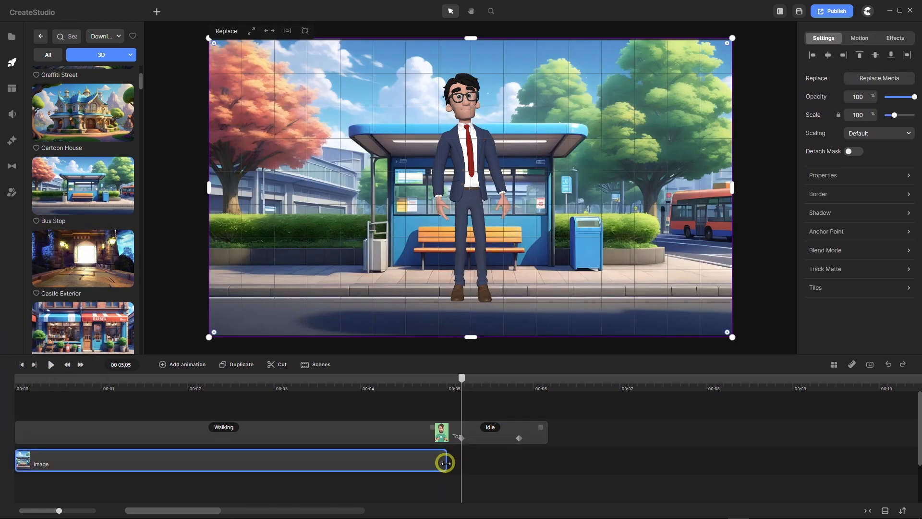
{"action": "left_click_drag", "start_coordinate": [445, 459], "coordinate": [896, 476]}
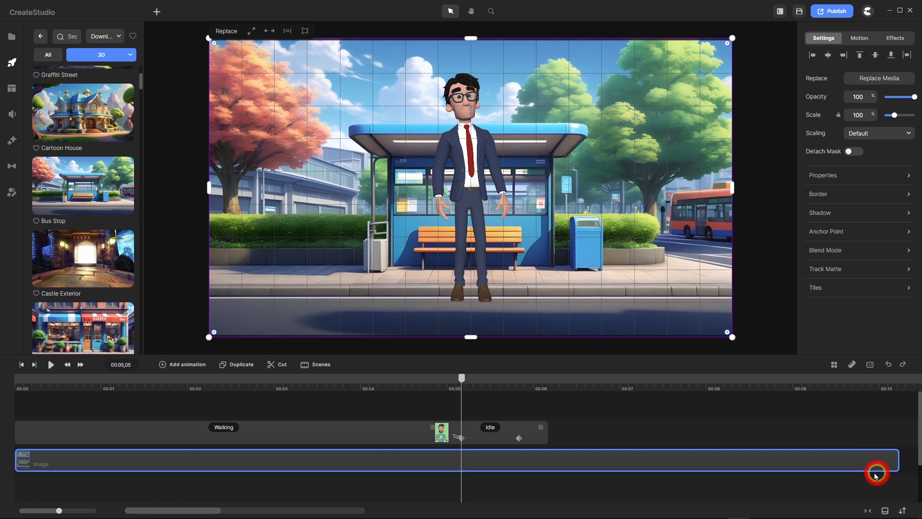
Set the Bus Stop background's scale to 127% and shift it down to a Y position of 21 px.
{"action": "left_click", "coordinate": [908, 176]}
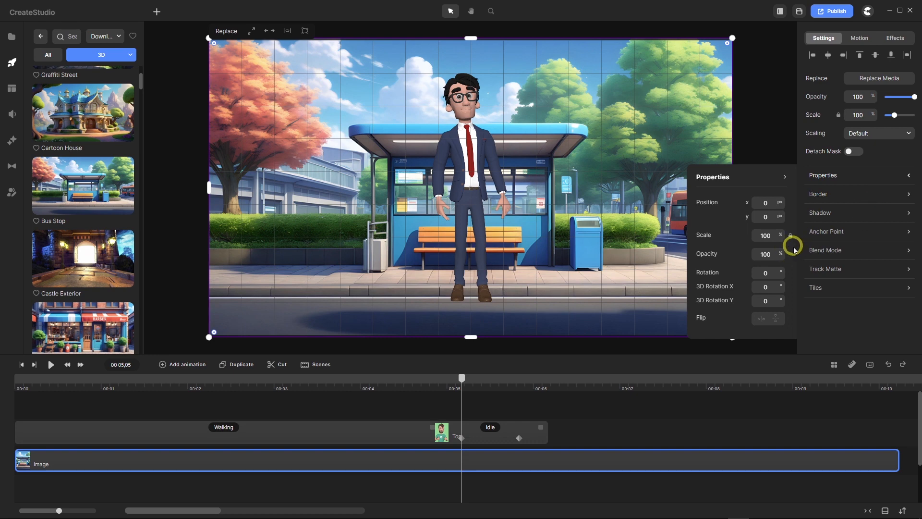
{"action": "left_click", "coordinate": [769, 236]}
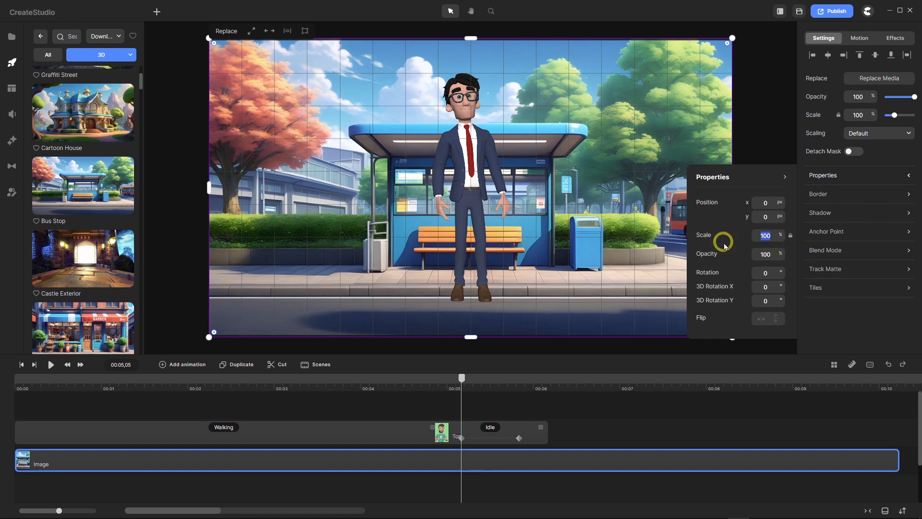
{"action": "type", "text": "127"}
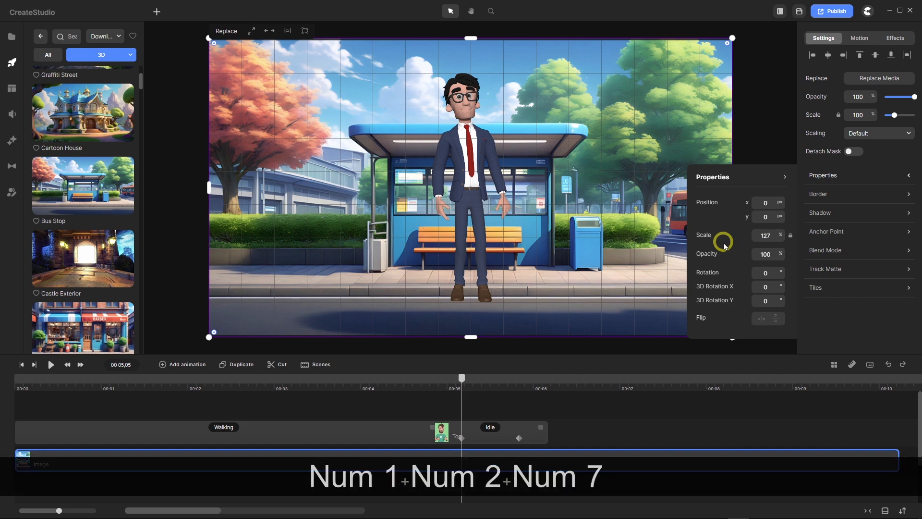
{"action": "key", "text": "Return"}
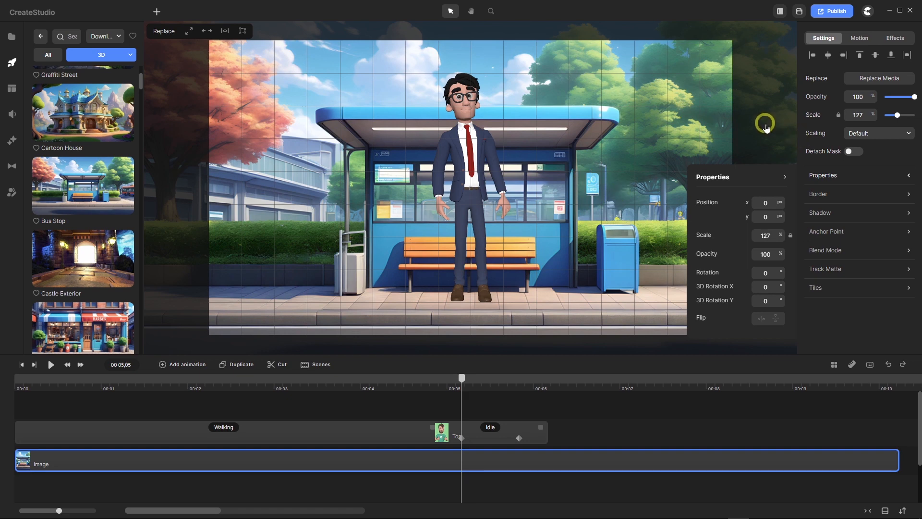
{"action": "mouse_move", "coordinate": [766, 125]}
{"action": "left_mouse_down"}
{"action": "mouse_move", "coordinate": [765, 111]}
{"action": "mouse_move", "coordinate": [766, 130]}
{"action": "left_mouse_up"}
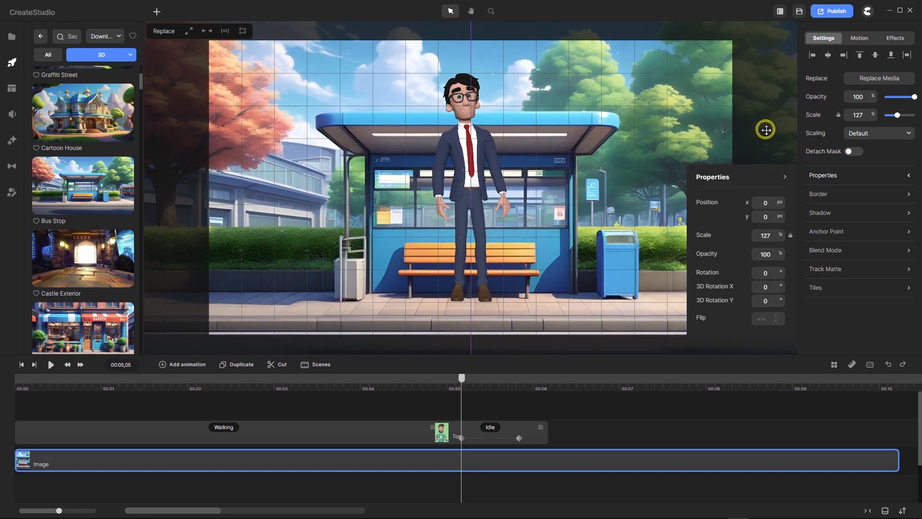
{"action": "left_click_drag", "start_coordinate": [765, 130], "coordinate": [766, 130]}
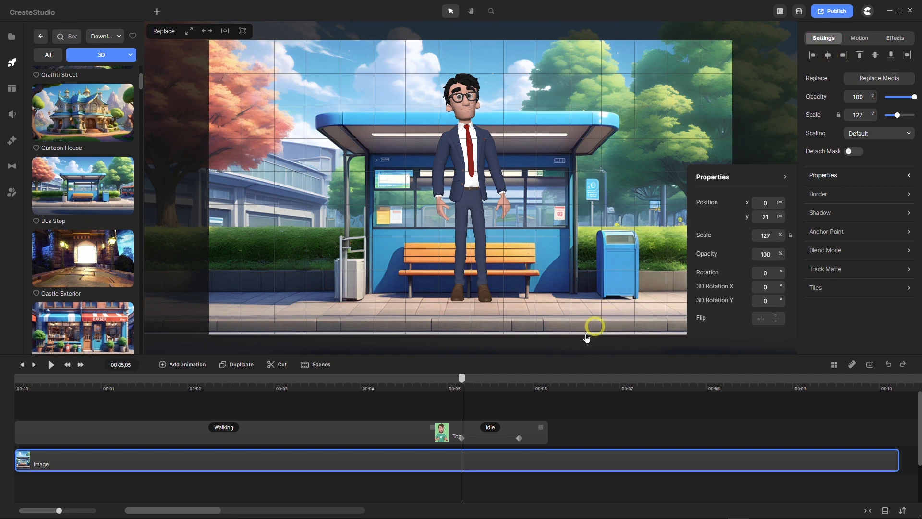
{"action": "left_click_drag", "start_coordinate": [462, 378], "coordinate": [470, 378]}
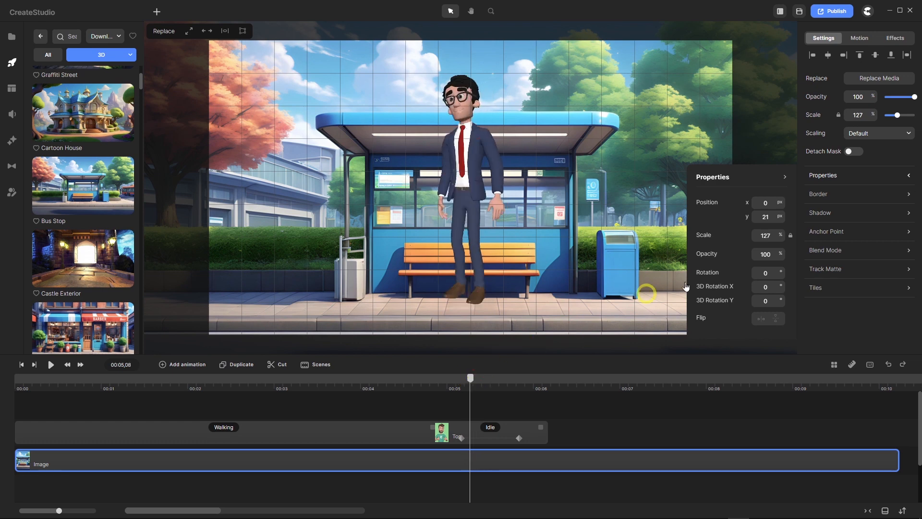
{"action": "left_click", "coordinate": [786, 177]}
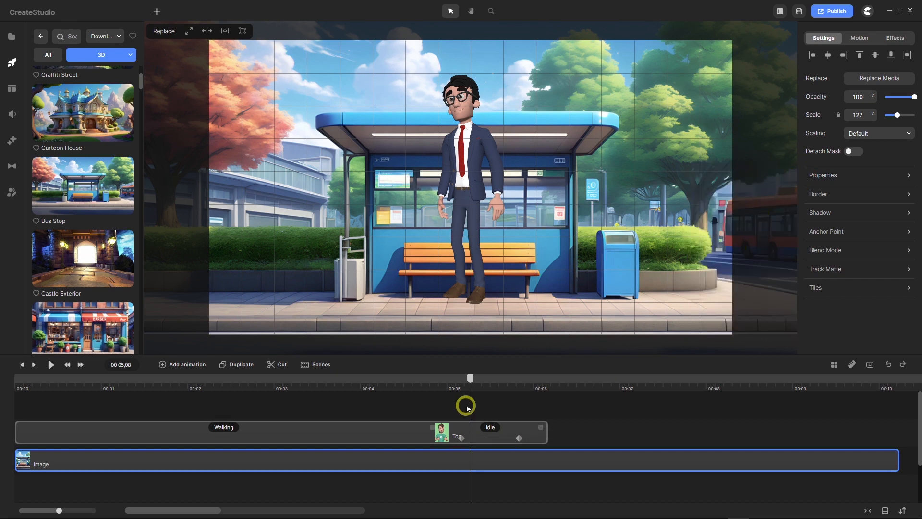
With the playhead at 00:03,29, set Tom's scale to 80%.
{"action": "left_click_drag", "start_coordinate": [470, 379], "coordinate": [359, 400]}
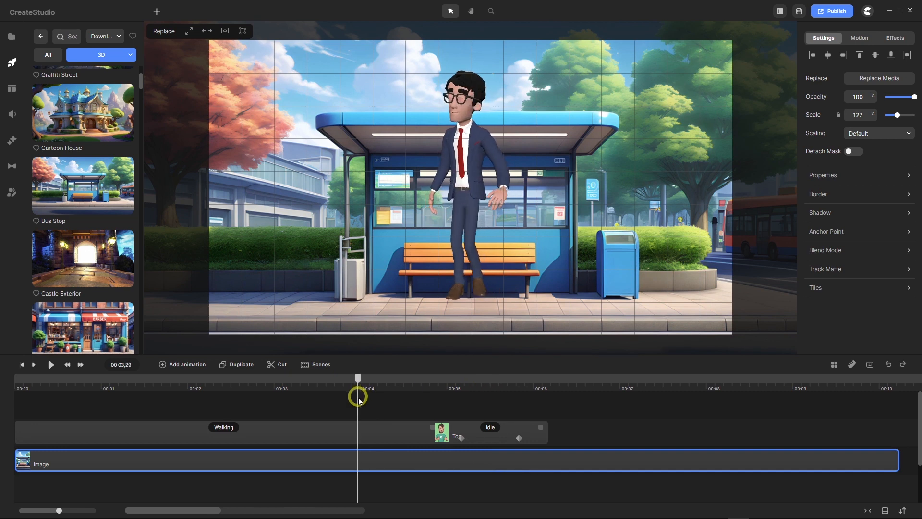
{"action": "left_click", "coordinate": [323, 437]}
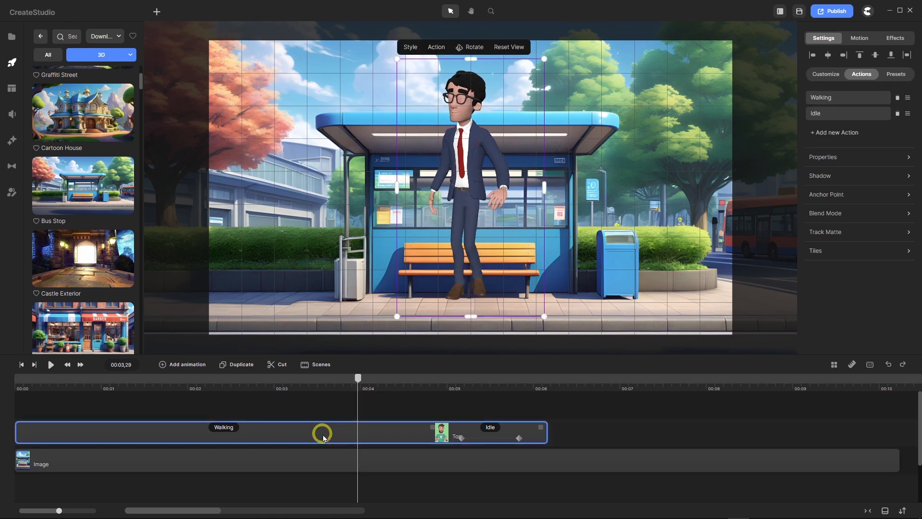
{"action": "left_click", "coordinate": [909, 158]}
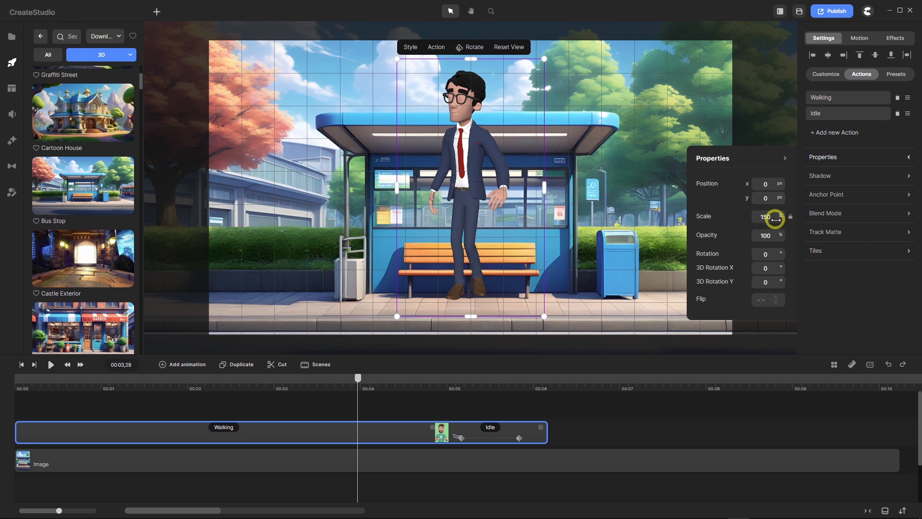
{"action": "left_click_drag", "start_coordinate": [774, 217], "coordinate": [736, 217]}
{"action": "type", "text": "80"}
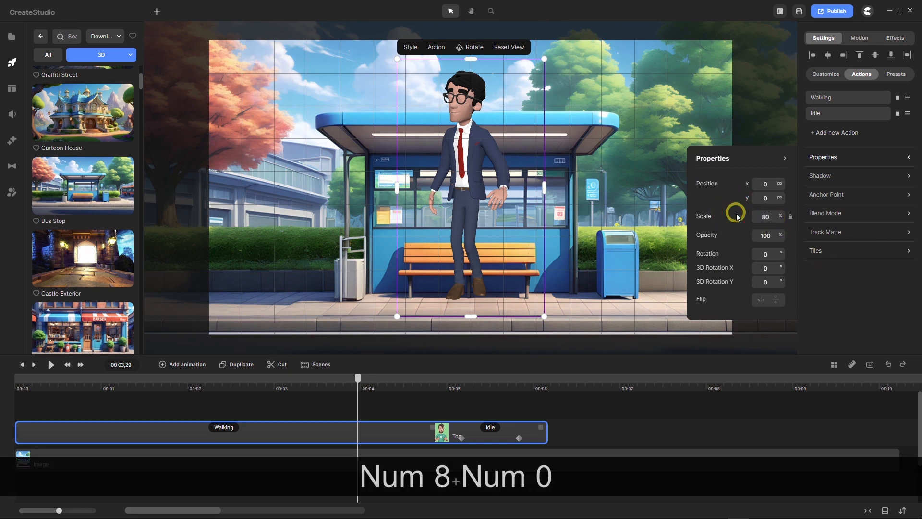
{"action": "key", "text": "Return"}
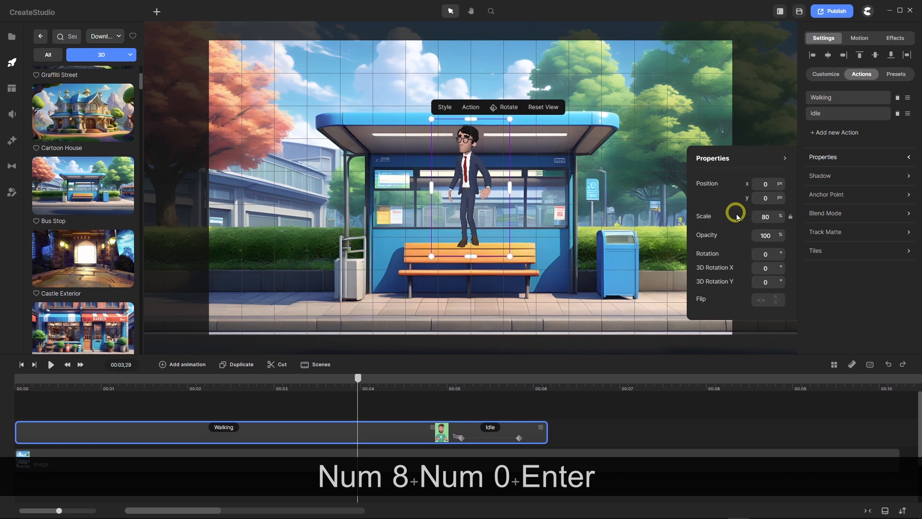
{"action": "left_click", "coordinate": [785, 159]}
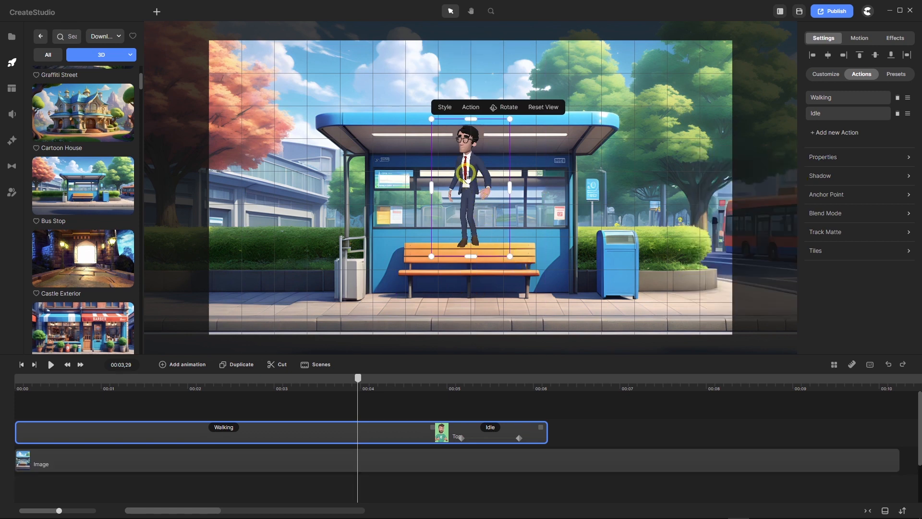
Move Tom down onto the pavement in front of the bench at Y position 238 px, and put the playhead at 00:04,14.
{"action": "left_click_drag", "start_coordinate": [467, 177], "coordinate": [466, 238]}
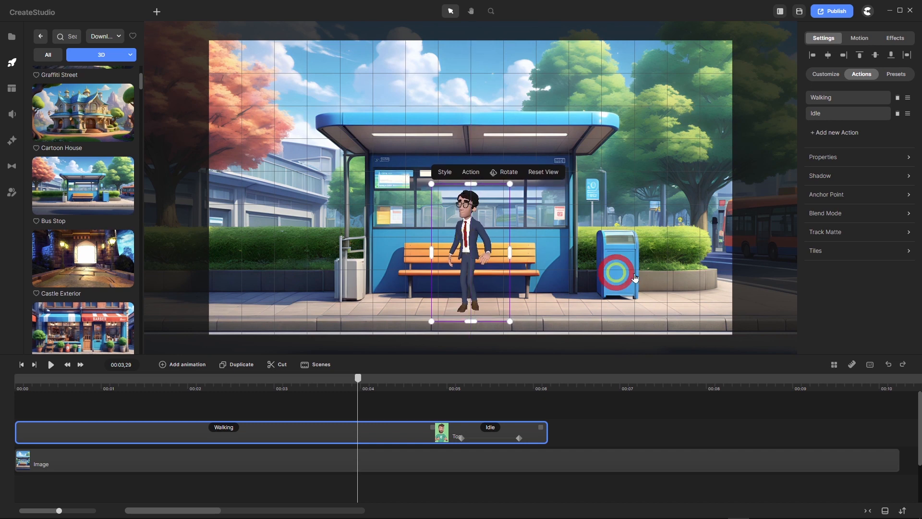
{"action": "left_click", "coordinate": [907, 156]}
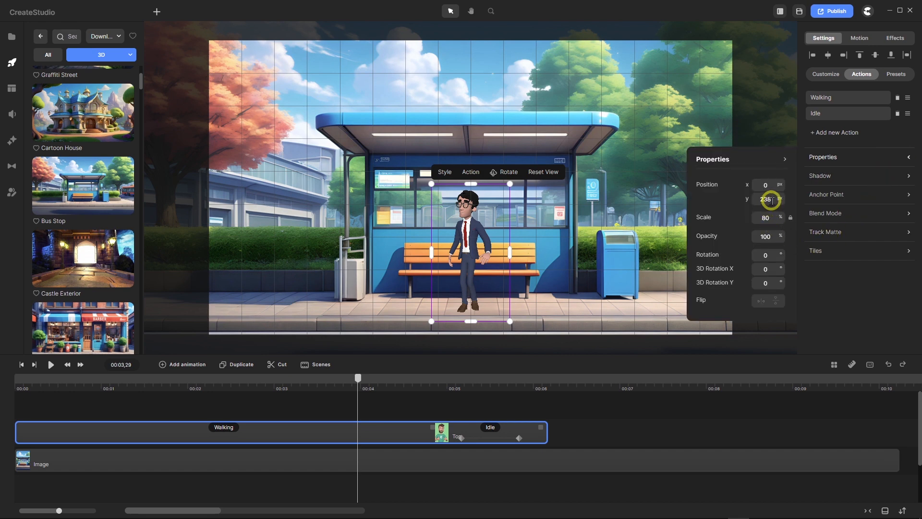
{"action": "left_click_drag", "start_coordinate": [772, 201], "coordinate": [752, 205]}
{"action": "type", "text": "238"}
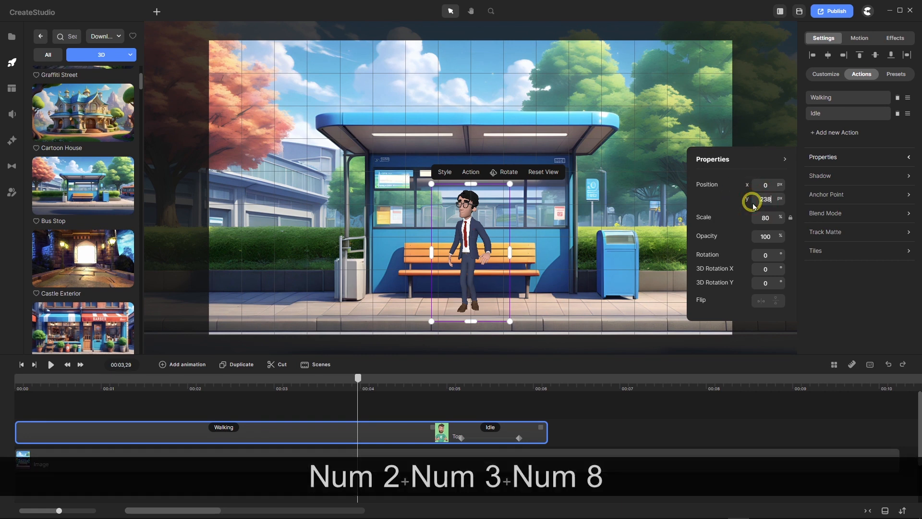
{"action": "key", "text": "Return"}
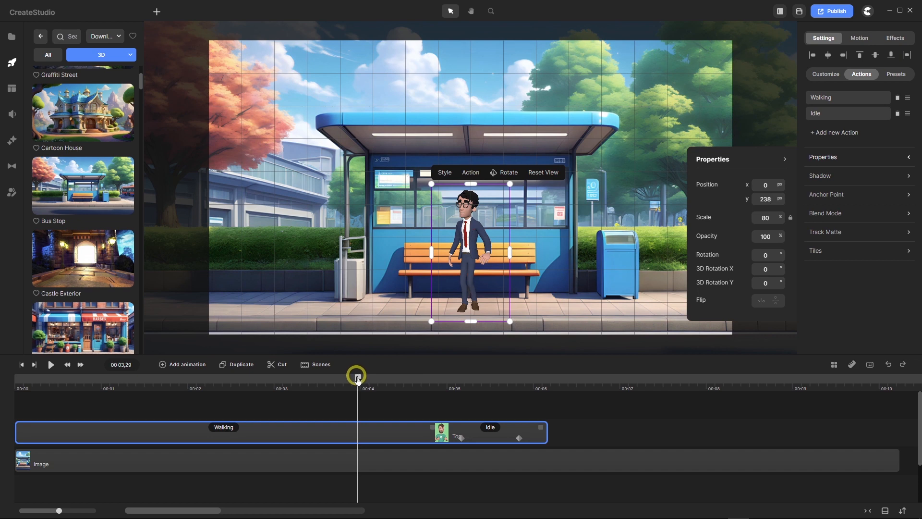
{"action": "left_click_drag", "start_coordinate": [358, 379], "coordinate": [402, 383]}
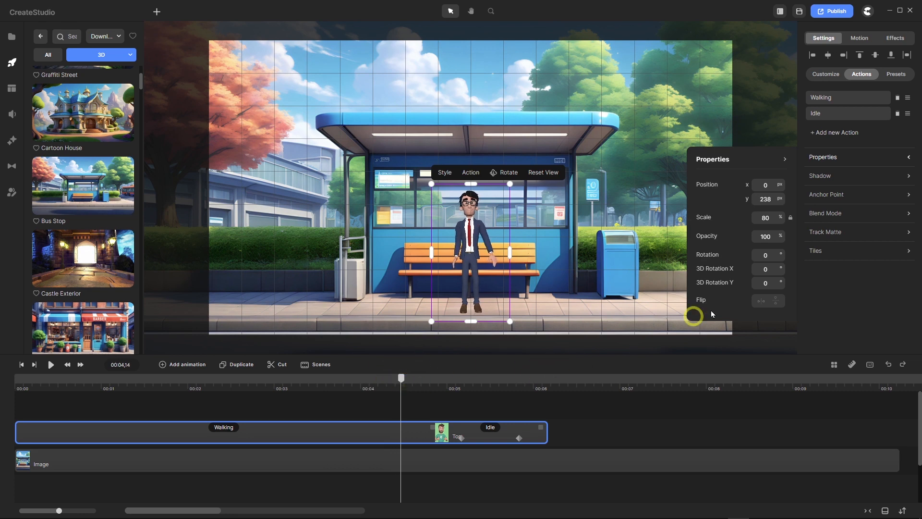
Extend Tom's Walking action on the timeline so that it ends at 00:06,25.
{"action": "left_click", "coordinate": [786, 159]}
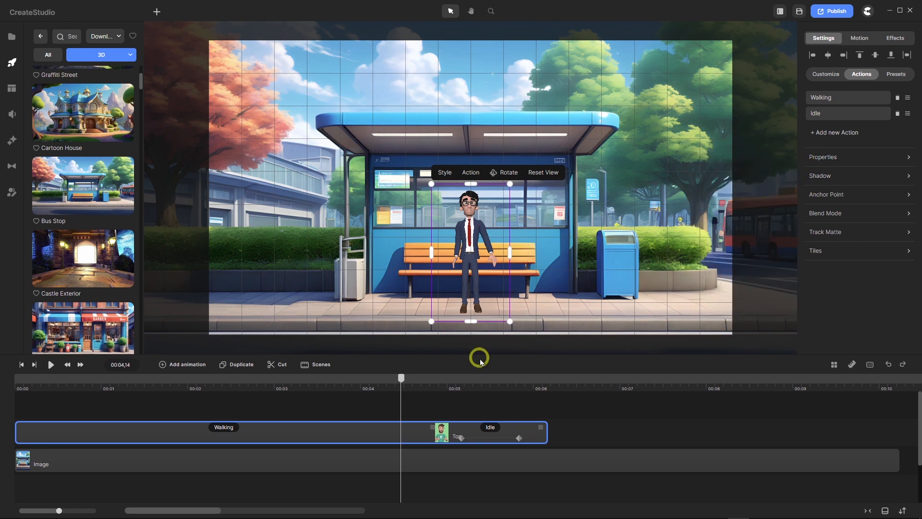
{"action": "left_click_drag", "start_coordinate": [401, 379], "coordinate": [434, 402]}
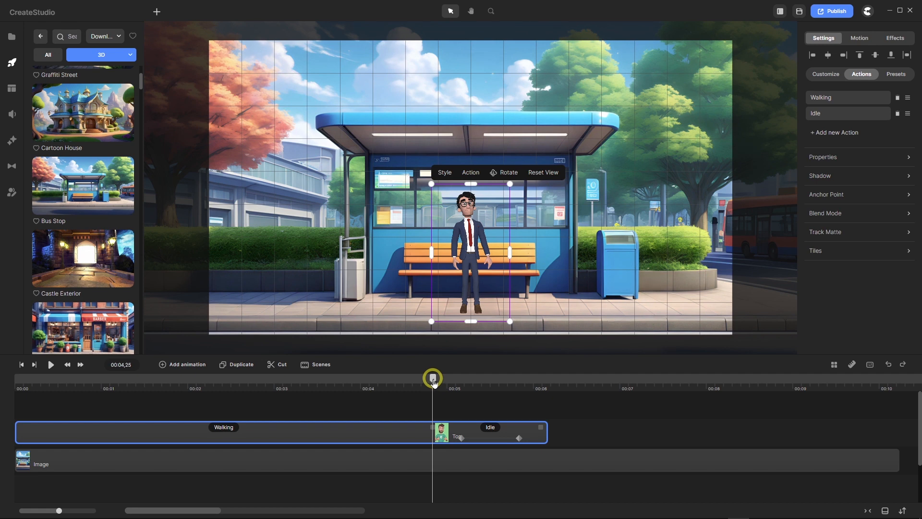
{"action": "left_click_drag", "start_coordinate": [433, 380], "coordinate": [607, 384]}
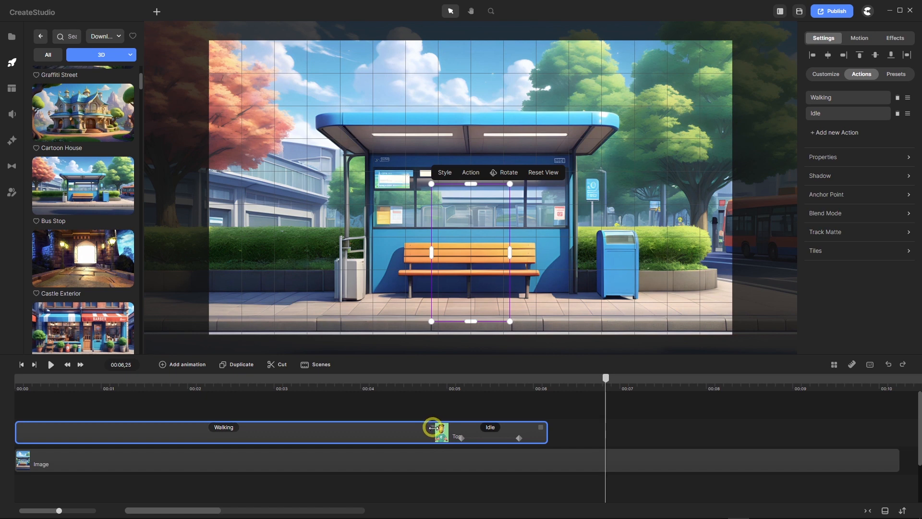
{"action": "left_click_drag", "start_coordinate": [432, 427], "coordinate": [606, 455]}
{"action": "left_click", "coordinate": [585, 455]}
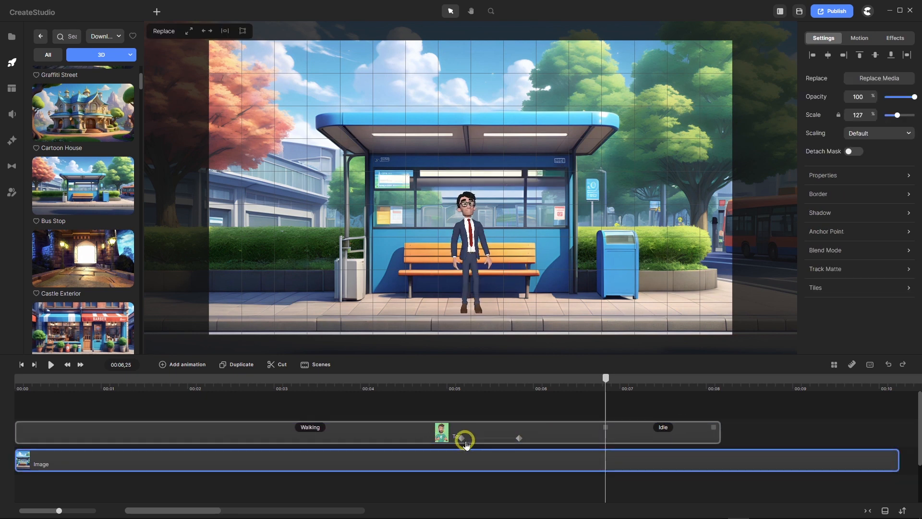
Shift the existing keyframe pair on Tom's track so that it starts at 00:07,05, within the Idle action.
{"action": "left_click_drag", "start_coordinate": [476, 441], "coordinate": [622, 441]}
{"action": "left_click", "coordinate": [621, 441]}
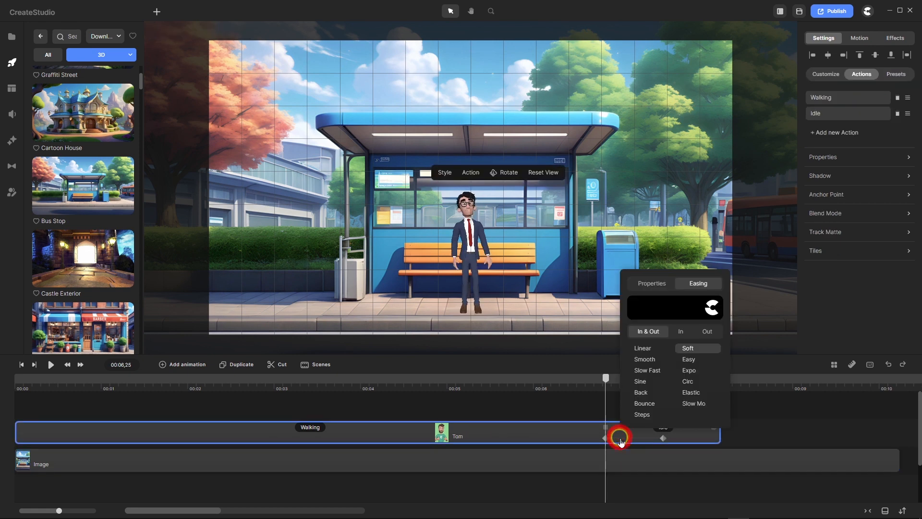
{"action": "left_click", "coordinate": [606, 379]}
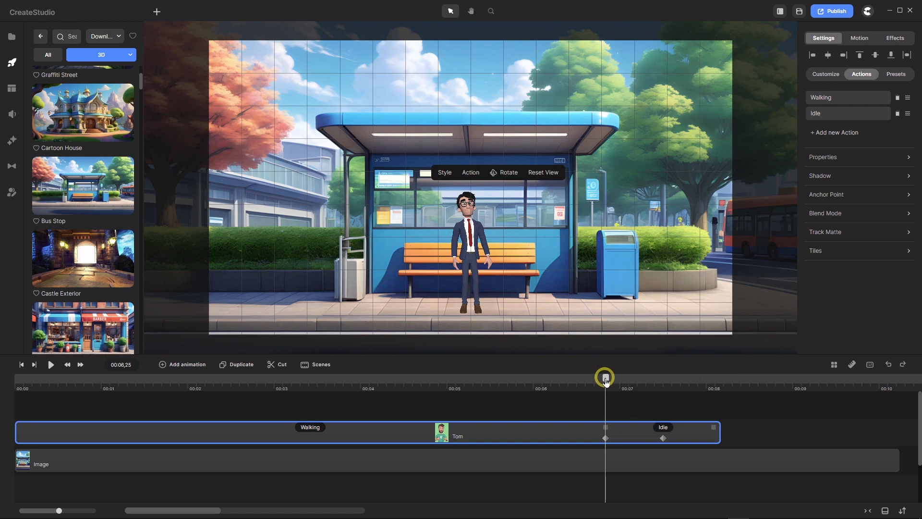
{"action": "left_click_drag", "start_coordinate": [606, 381], "coordinate": [634, 380]}
{"action": "left_click_drag", "start_coordinate": [646, 441], "coordinate": [674, 444]}
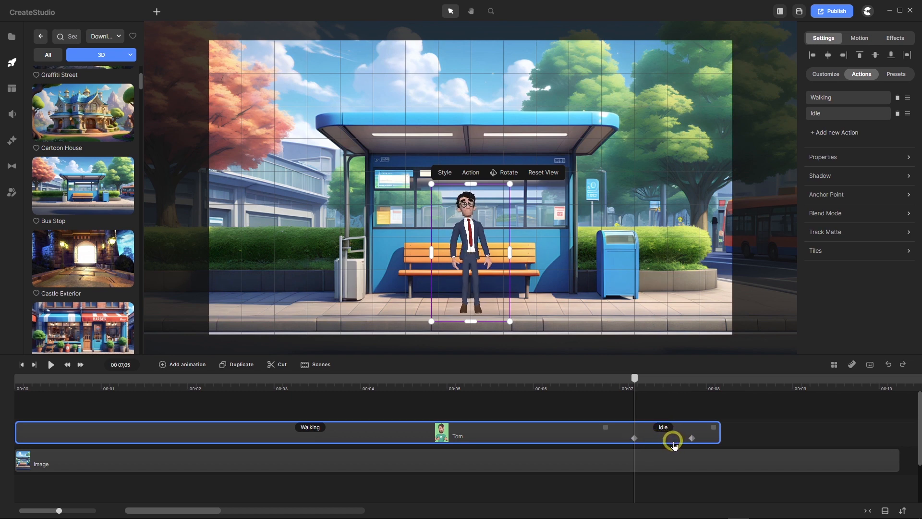
{"action": "left_click", "coordinate": [663, 441]}
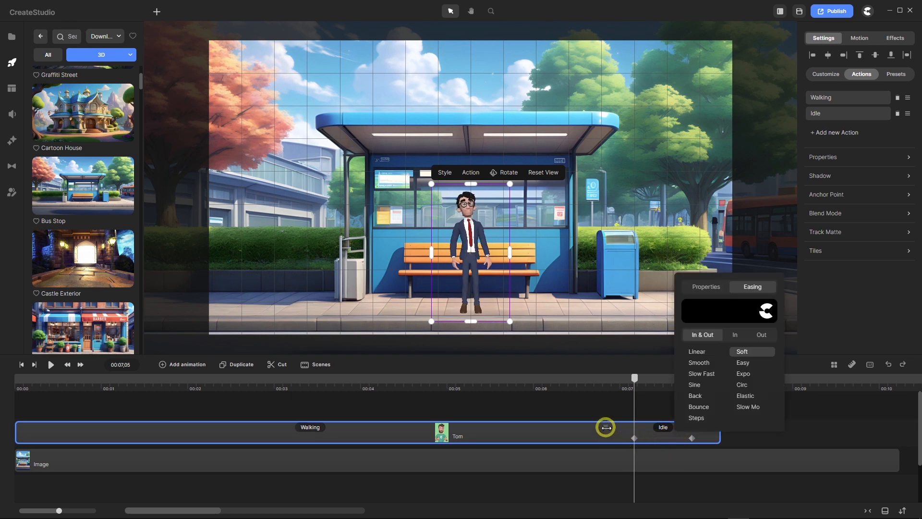
{"action": "left_click", "coordinate": [801, 419]}
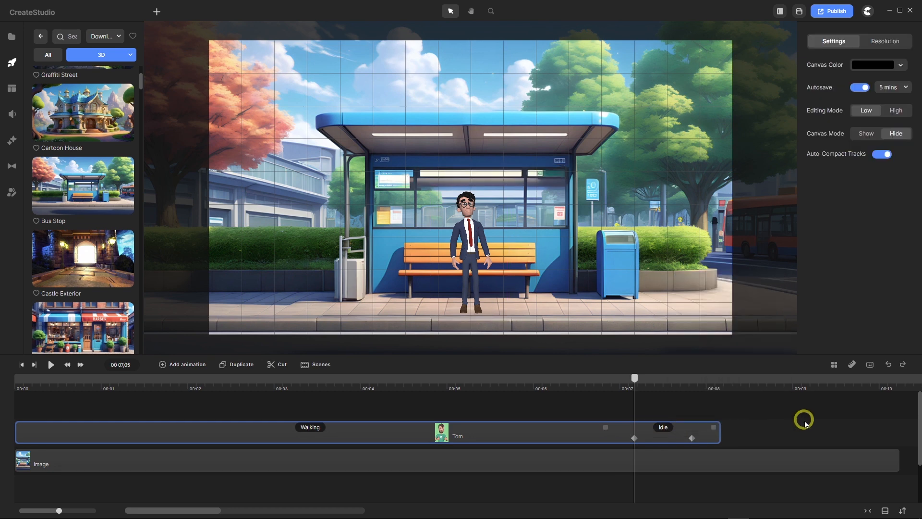
{"action": "left_click", "coordinate": [604, 430]}
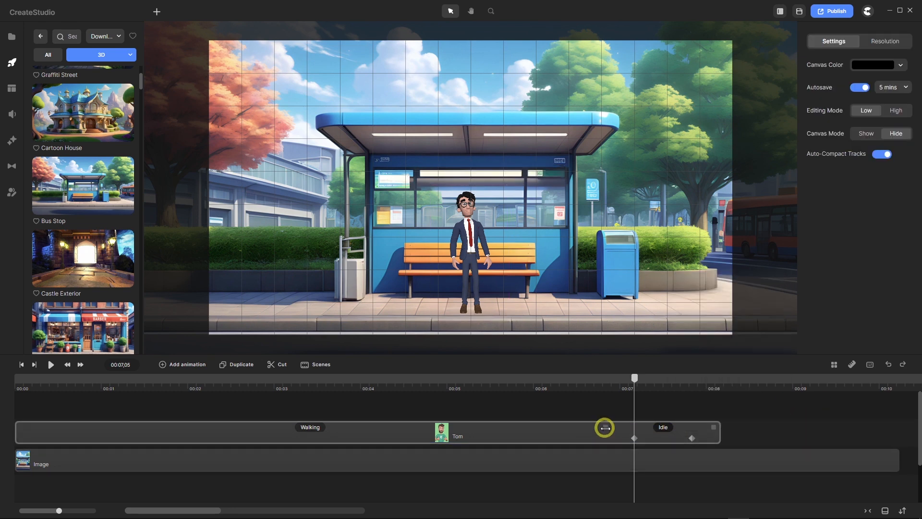
{"action": "left_click", "coordinate": [718, 427]}
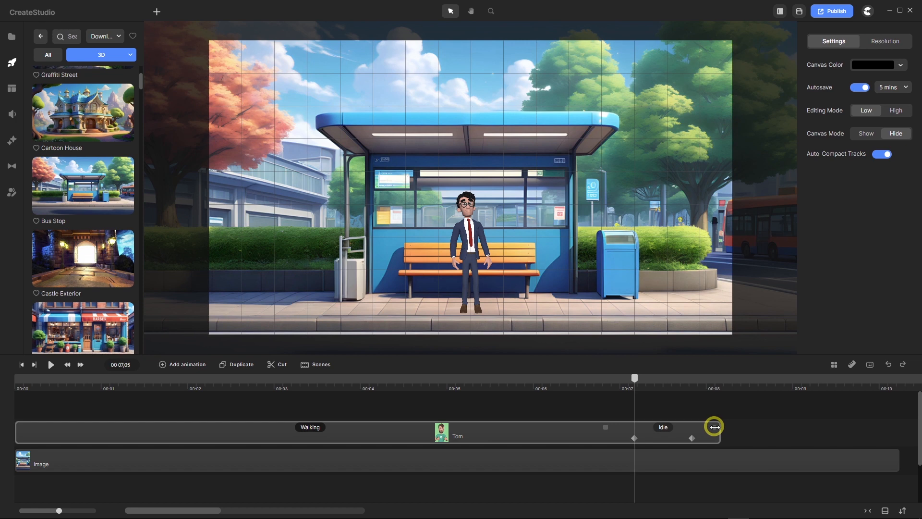
Add a Position animation with Linear easing to Tom at the start of the timeline.
{"action": "left_click", "coordinate": [642, 374]}
{"action": "left_click_drag", "start_coordinate": [640, 384], "coordinate": [3, 380]}
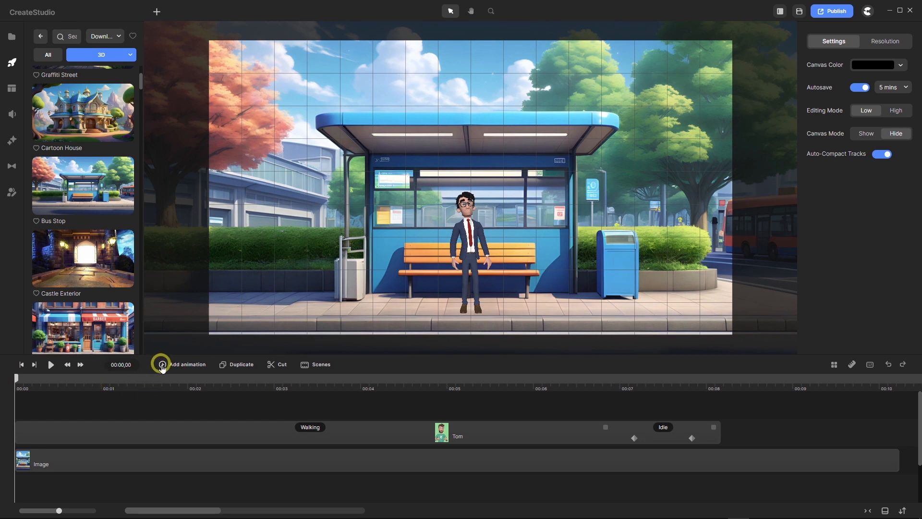
{"action": "left_click", "coordinate": [519, 432]}
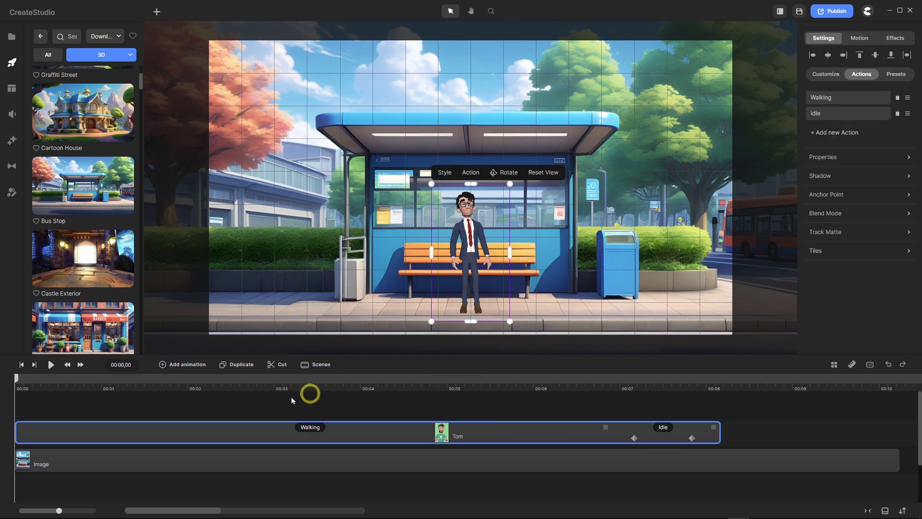
{"action": "left_click", "coordinate": [162, 365]}
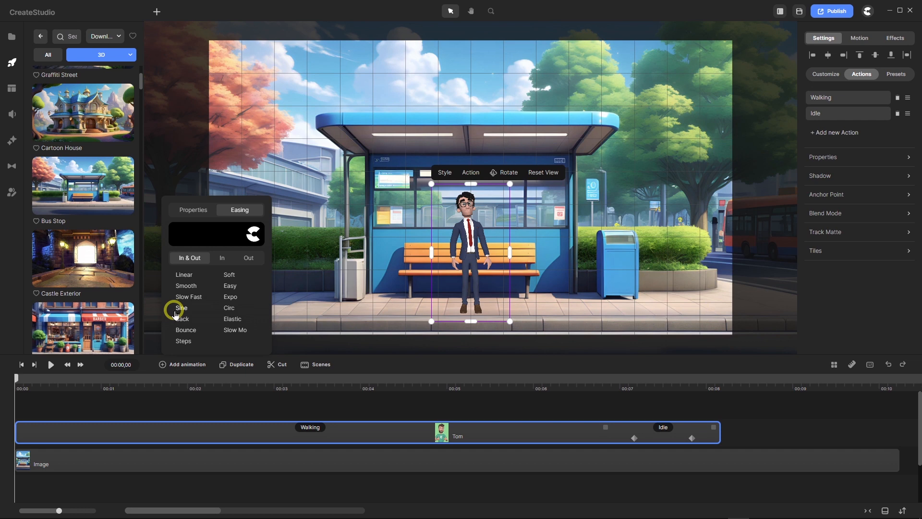
{"action": "left_click", "coordinate": [183, 275]}
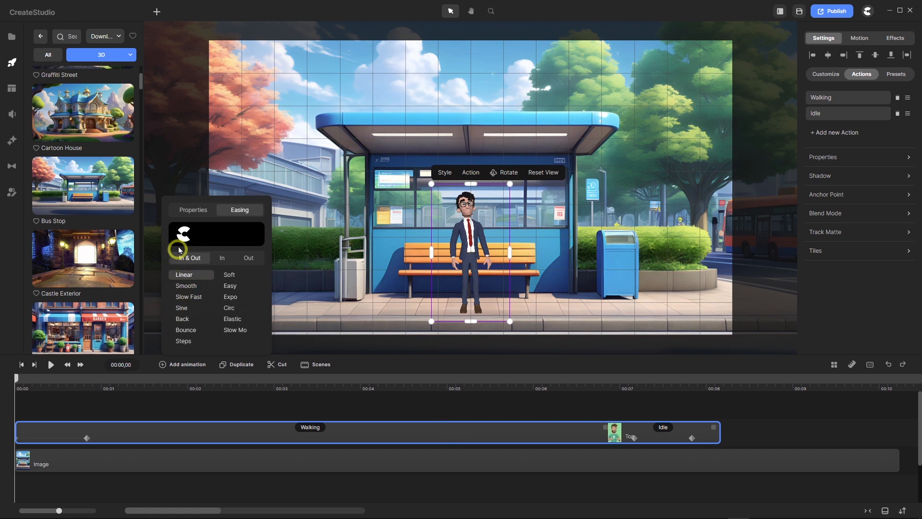
{"action": "left_click", "coordinate": [192, 211]}
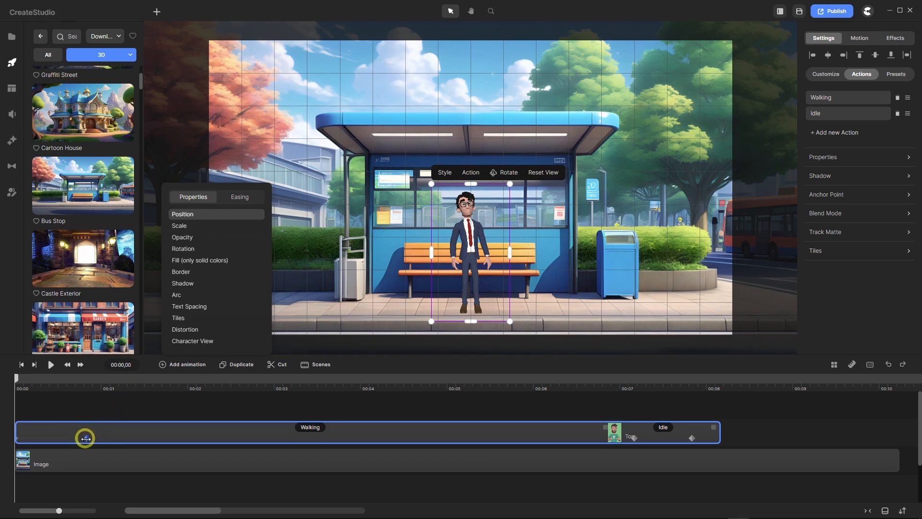
Extend Tom's Position animation so that its end keyframe sits at 00:05,15.
{"action": "left_click_drag", "start_coordinate": [85, 438], "coordinate": [236, 438]}
{"action": "left_click", "coordinate": [329, 378]}
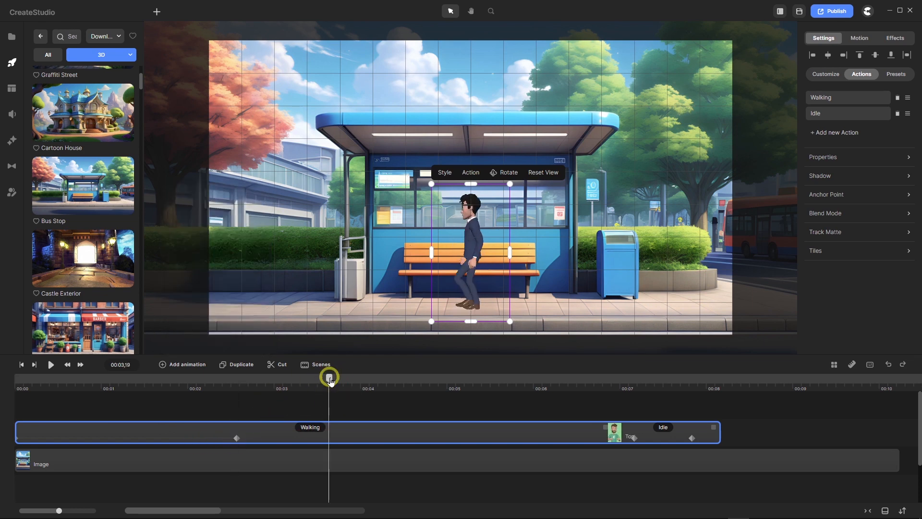
{"action": "left_click_drag", "start_coordinate": [329, 379], "coordinate": [510, 380]}
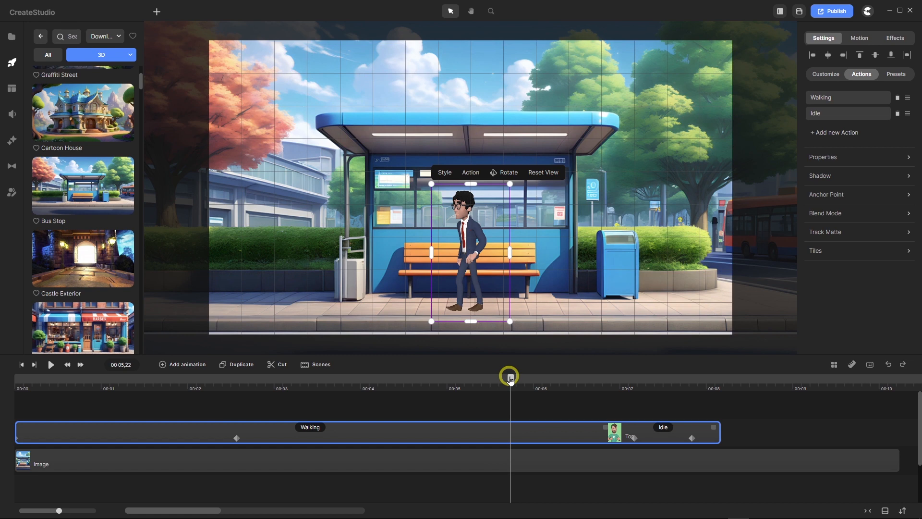
{"action": "left_click_drag", "start_coordinate": [511, 379], "coordinate": [490, 380]}
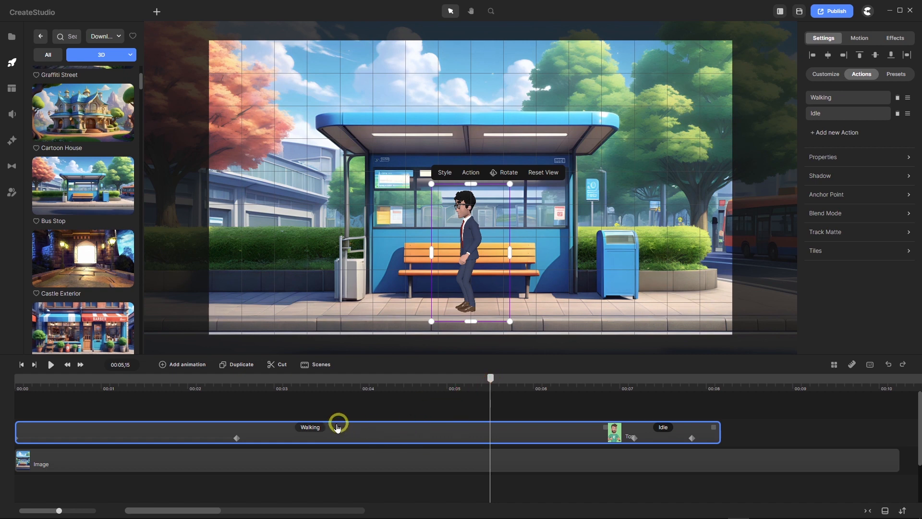
{"action": "left_click_drag", "start_coordinate": [237, 438], "coordinate": [490, 441]}
Enable Disable Start for Tom's Walking action and put the playhead at 00:00,00.
{"action": "left_click_drag", "start_coordinate": [486, 380], "coordinate": [10, 398]}
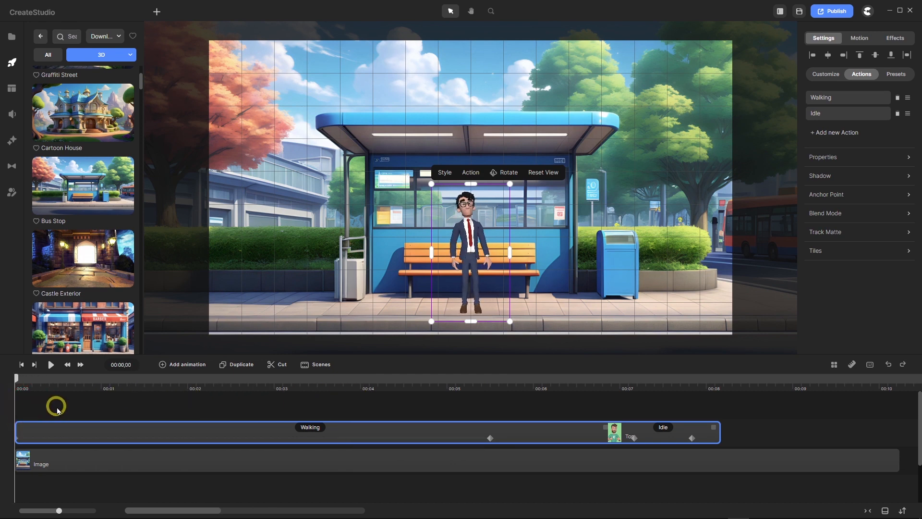
{"action": "left_click", "coordinate": [314, 428]}
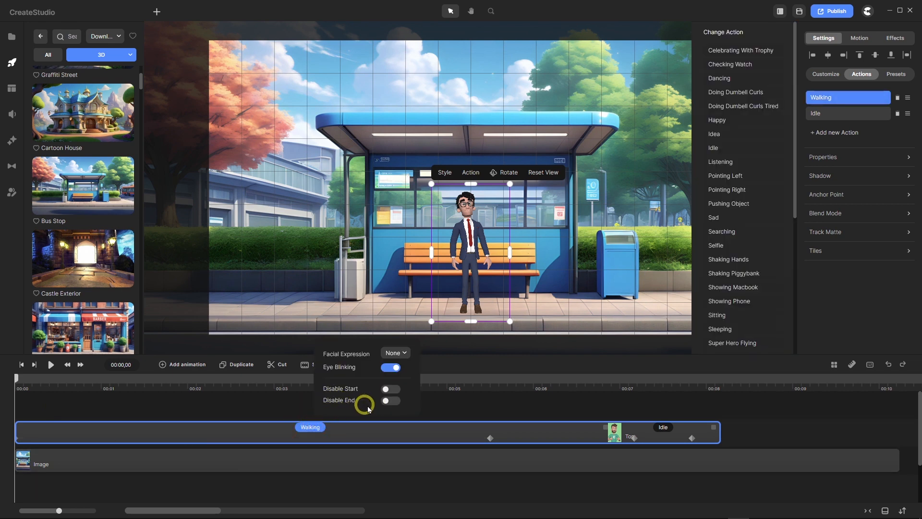
{"action": "left_click", "coordinate": [390, 389]}
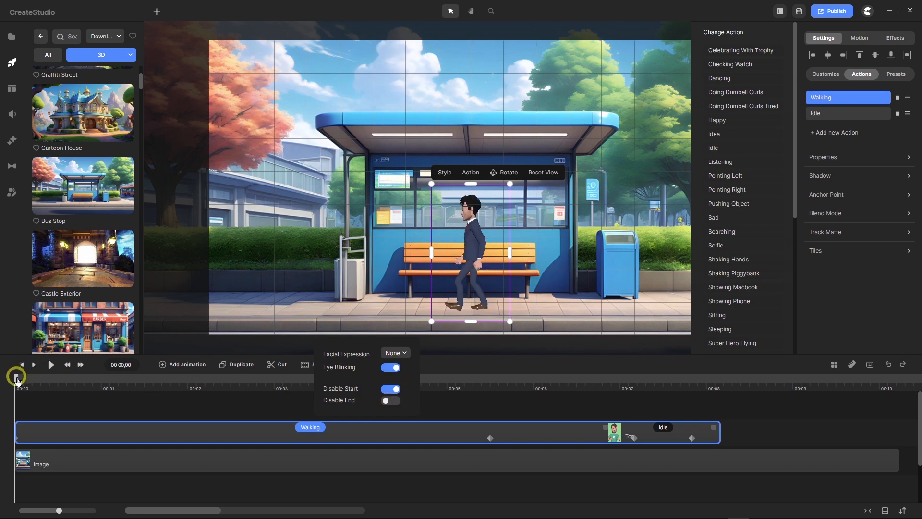
{"action": "mouse_move", "coordinate": [17, 380]}
{"action": "left_mouse_down"}
{"action": "mouse_move", "coordinate": [497, 408]}
{"action": "mouse_move", "coordinate": [10, 385]}
{"action": "left_mouse_up"}
{"action": "left_click", "coordinate": [59, 404]}
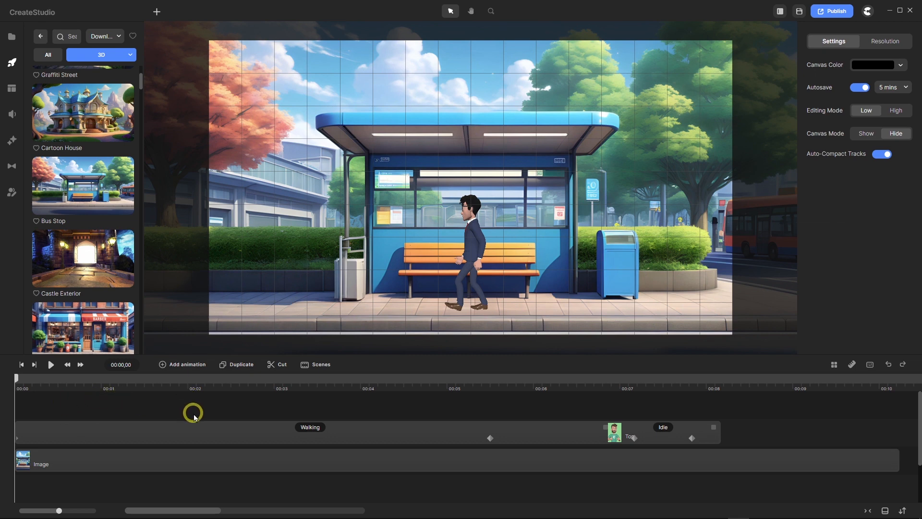
At 00:00,00, move Tom horizontally to the right until he stands just outside the canvas edge.
{"action": "key", "text": "shift"}
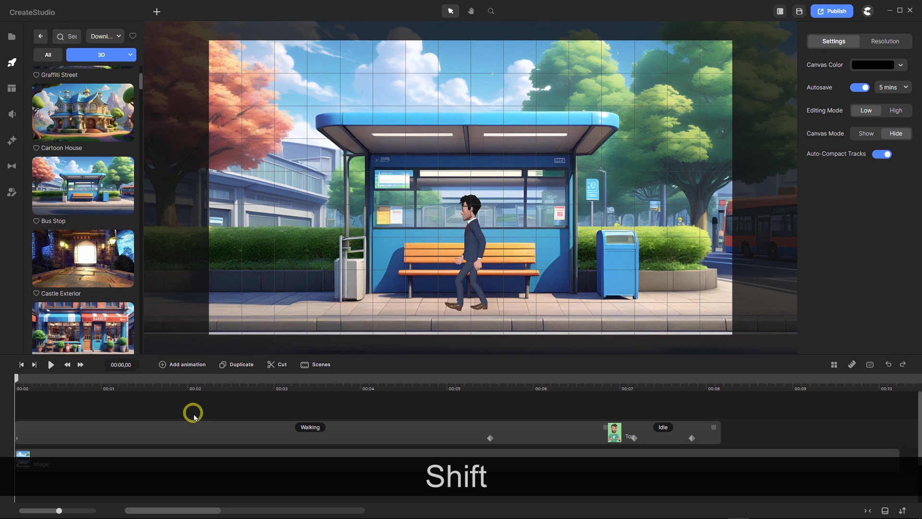
{"action": "key", "text": "shift+Right"}
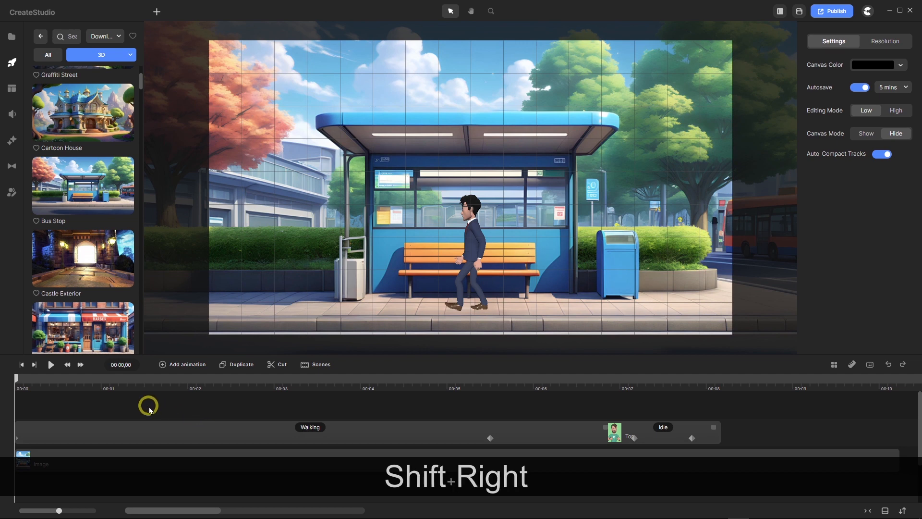
{"action": "left_click", "coordinate": [173, 424]}
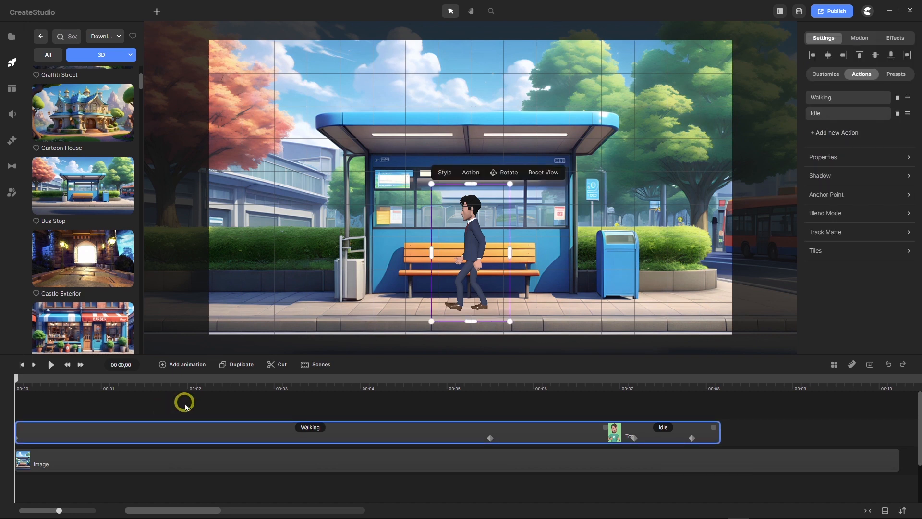
{"action": "key", "text": "shift+Right"}
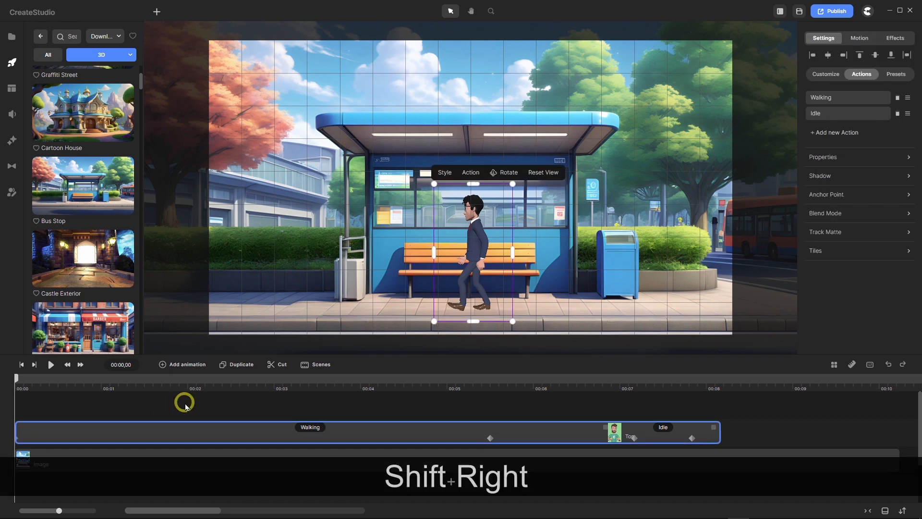
{"action": "key", "text": "shift+Right"}
{"action": "key", "text": "shift+Right"}
{"action": "key", "text": "shift+Right"}
{"action": "key", "text": "shift+Right"}
{"action": "key", "text": "shift+Right"}
{"action": "key", "text": "shift+Right"}
{"action": "key", "text": "shift+Right"}
{"action": "key", "text": "shift+Right"}
{"action": "key", "text": "shift+Right"}
{"action": "key", "text": "shift+Right"}
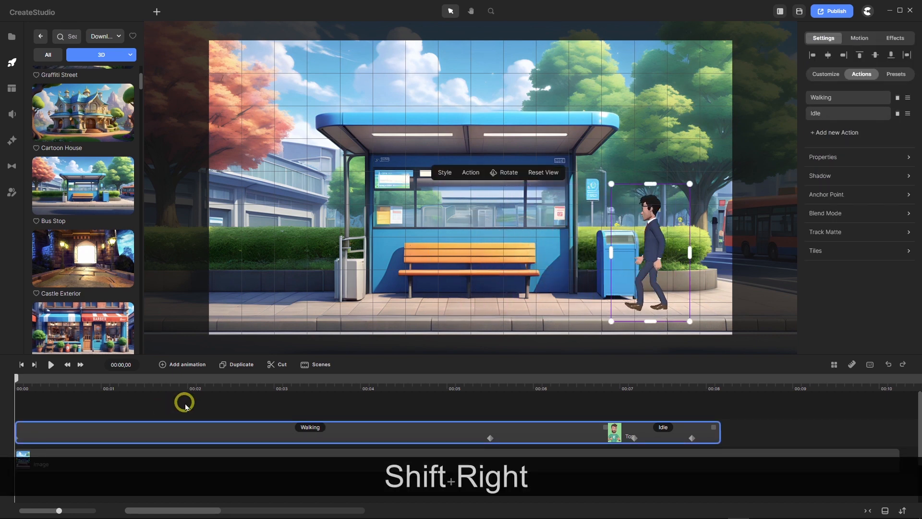
{"action": "key", "text": "shift+Right"}
{"action": "key", "text": "shift+Right"}
{"action": "key", "text": "shift+Right"}
{"action": "key", "text": "shift+Right"}
{"action": "key", "text": "shift+Right"}
{"action": "key", "text": "shift+Right"}
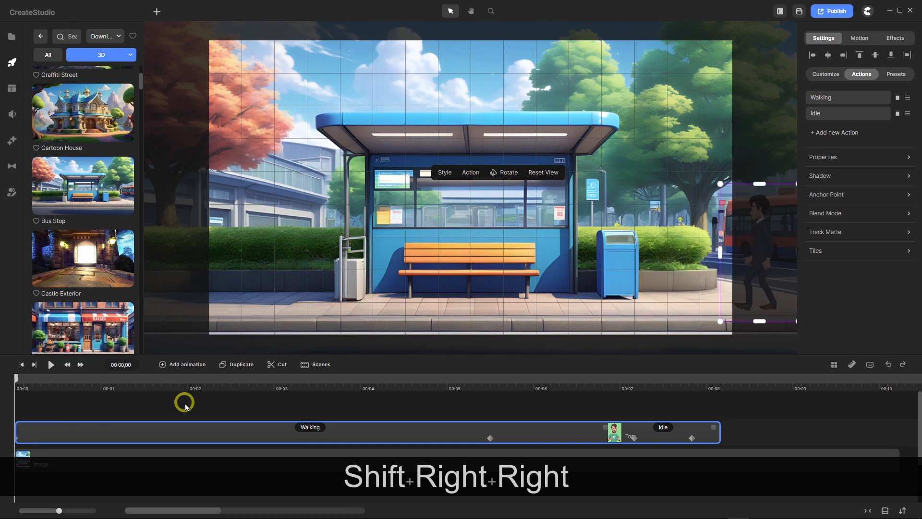
{"action": "key", "text": "shift+Right"}
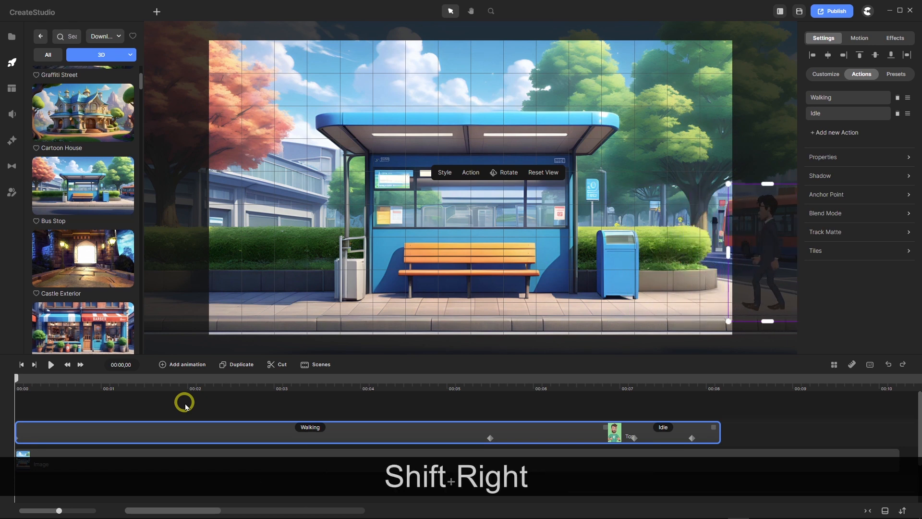
Play the scene from the start and again from 00:02,28 to check Tom's walk to the bench.
{"action": "left_click", "coordinate": [51, 365]}
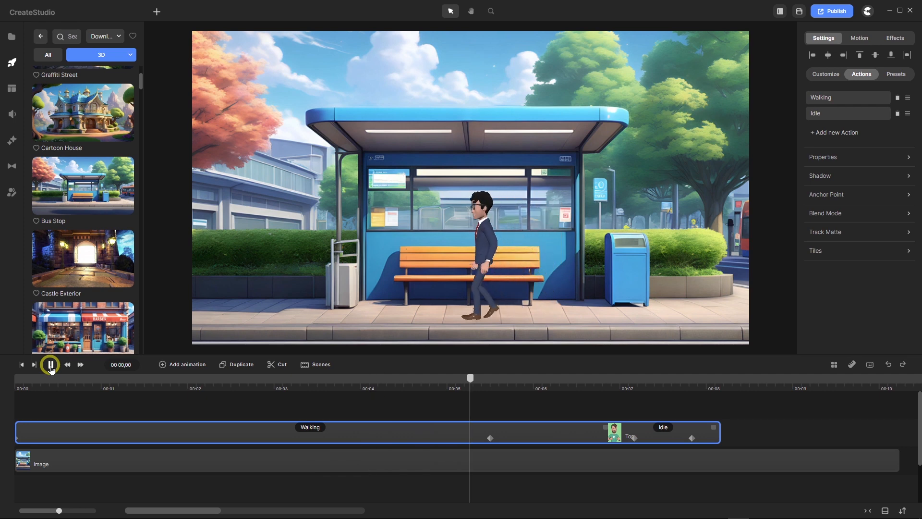
{"action": "left_click", "coordinate": [51, 365]}
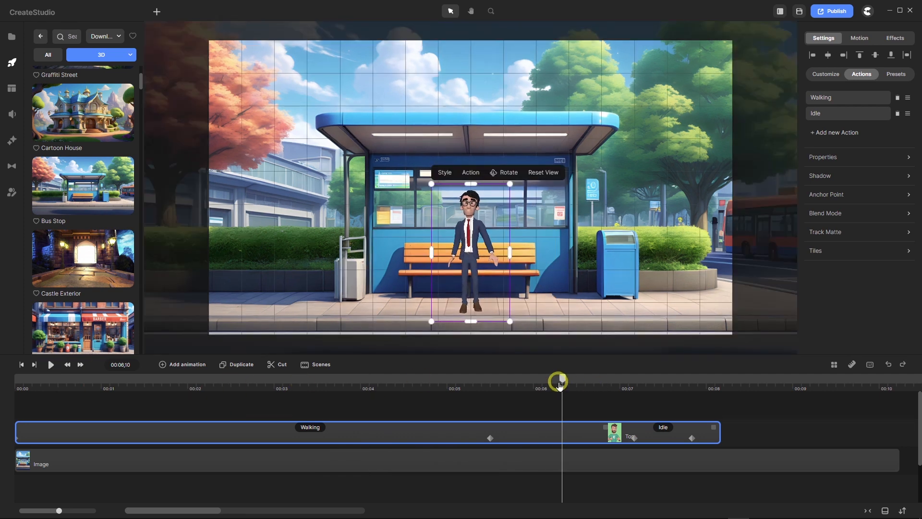
{"action": "left_click", "coordinate": [261, 382]}
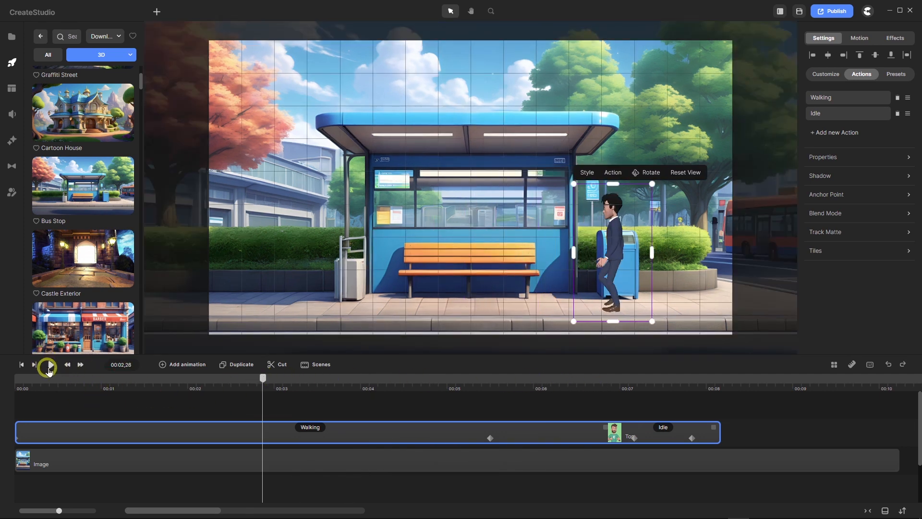
{"action": "left_click", "coordinate": [50, 366]}
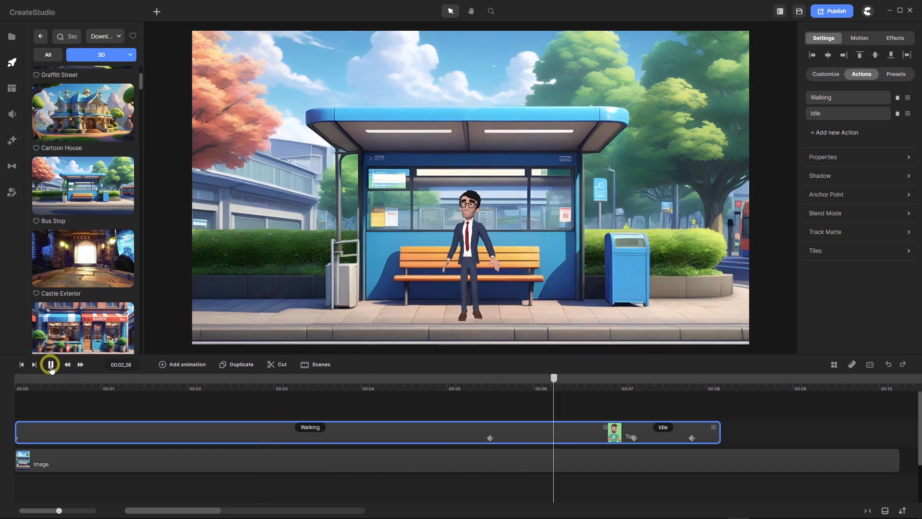
{"action": "left_click", "coordinate": [52, 365]}
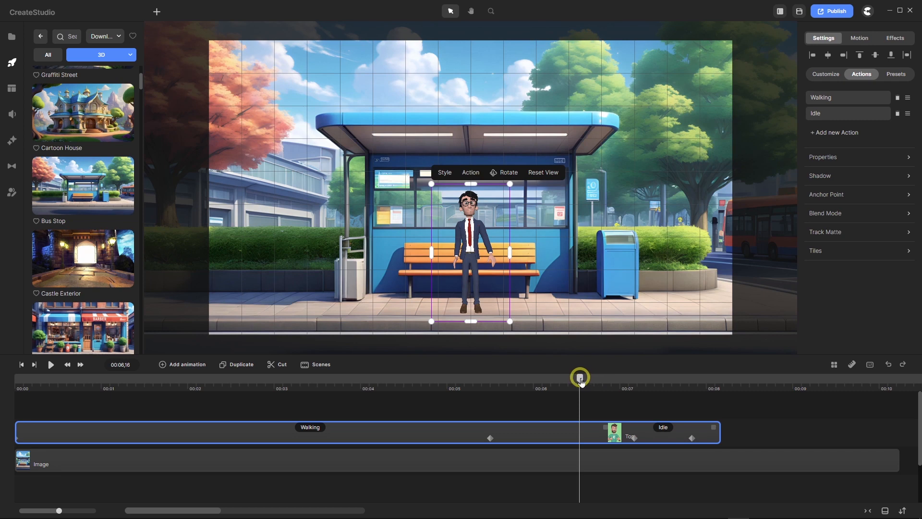
Shorten Tom's Position animation so that its end keyframe sits at 00:04,25.
{"action": "left_click_drag", "start_coordinate": [580, 379], "coordinate": [490, 385]}
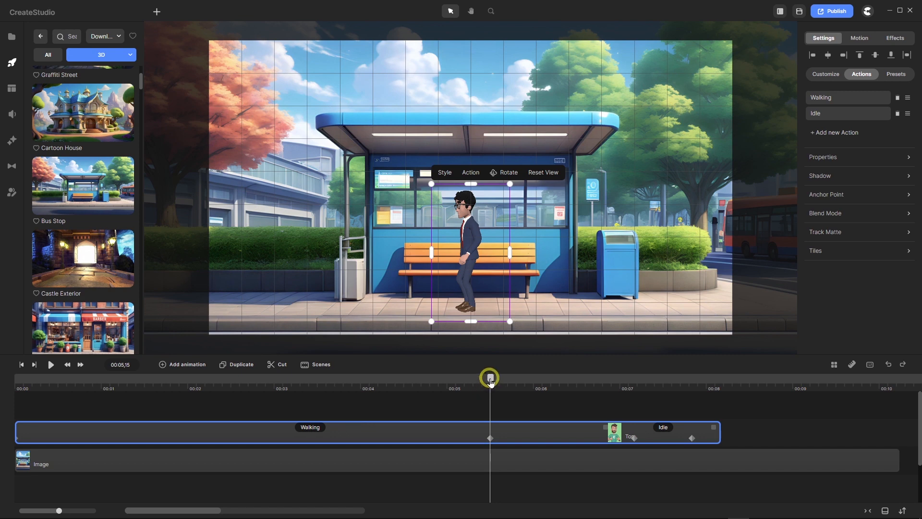
{"action": "left_click_drag", "start_coordinate": [490, 382], "coordinate": [433, 388]}
{"action": "left_click", "coordinate": [432, 387]}
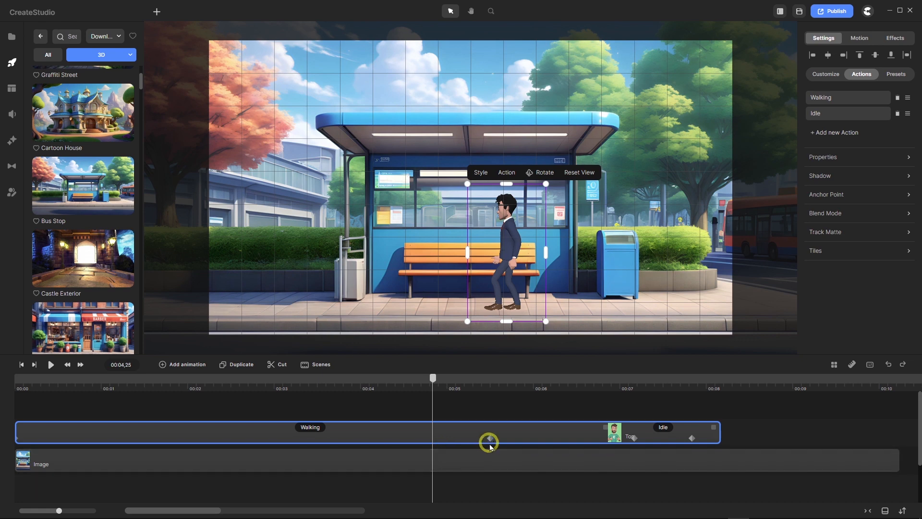
{"action": "left_click_drag", "start_coordinate": [489, 438], "coordinate": [431, 448]}
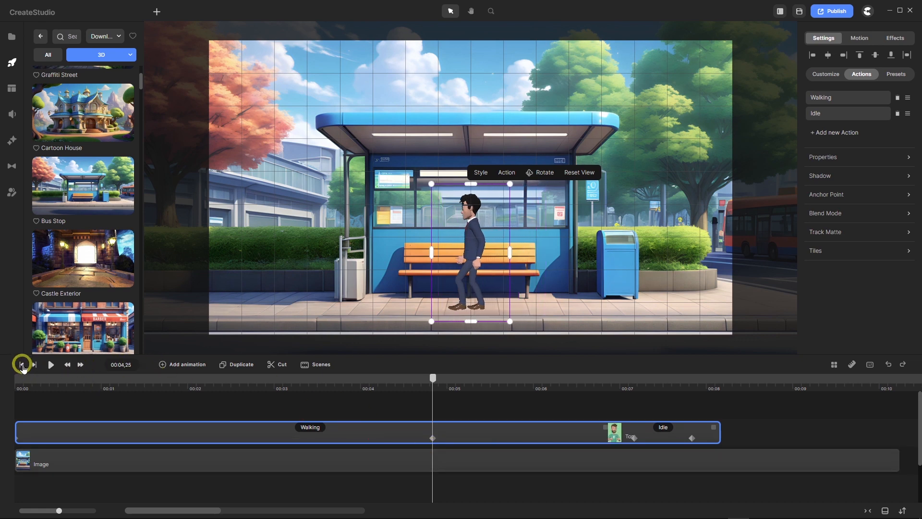
Play the scene from the start and again from 00:03,17 to check Tom's walk and stop.
{"action": "left_click", "coordinate": [21, 365]}
{"action": "left_click", "coordinate": [51, 365]}
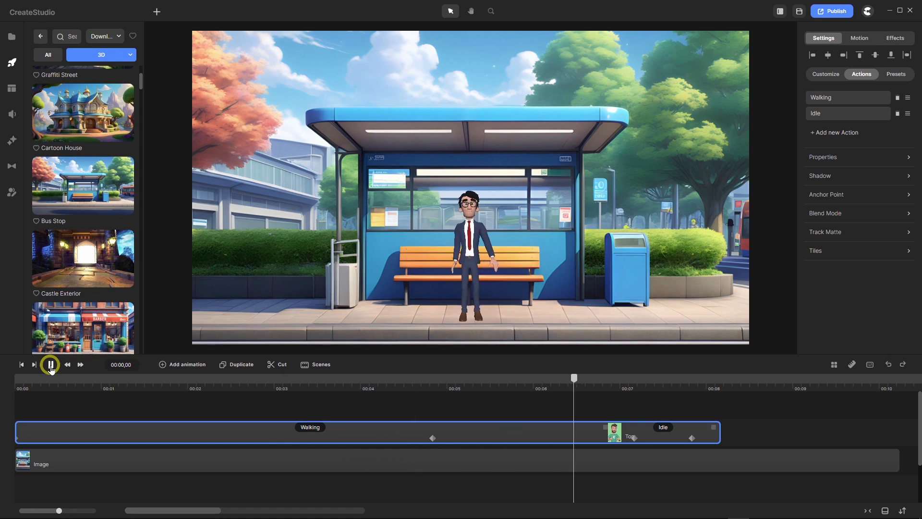
{"action": "left_click", "coordinate": [51, 365]}
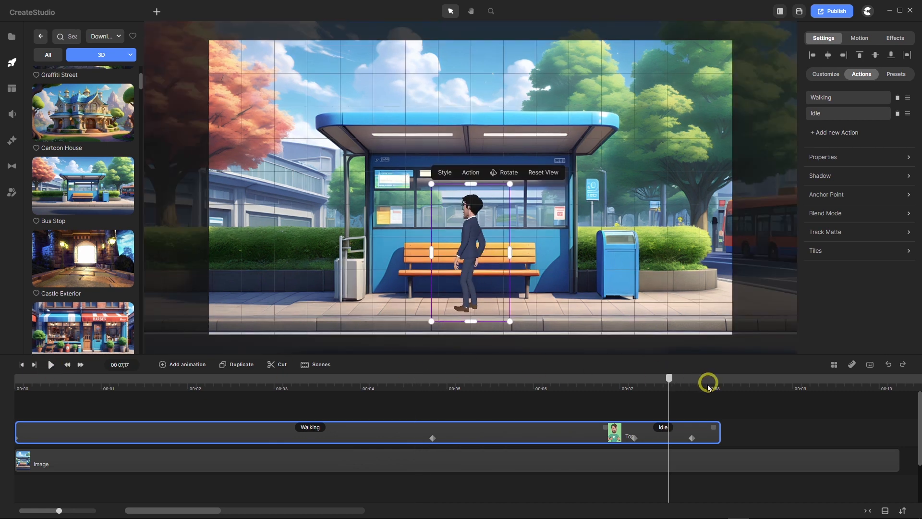
{"action": "left_click_drag", "start_coordinate": [669, 380], "coordinate": [324, 381]}
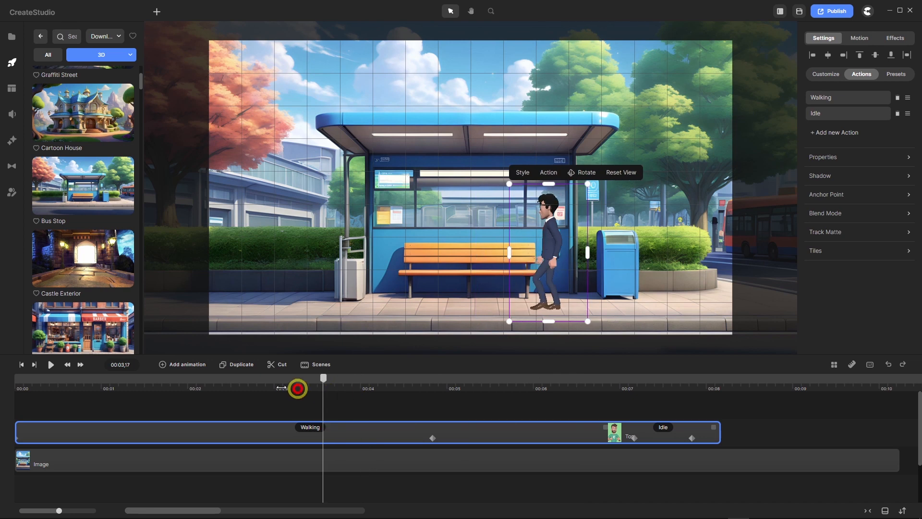
{"action": "left_click", "coordinate": [51, 365]}
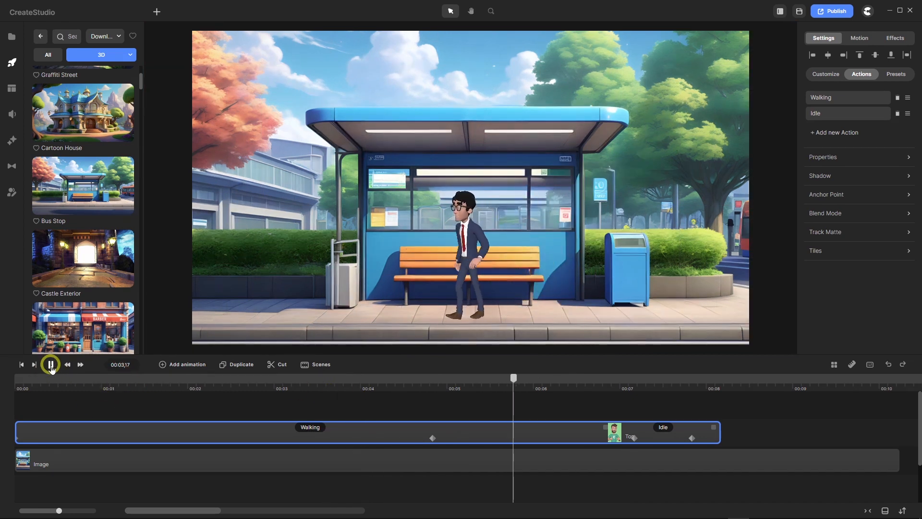
{"action": "left_click", "coordinate": [595, 384]}
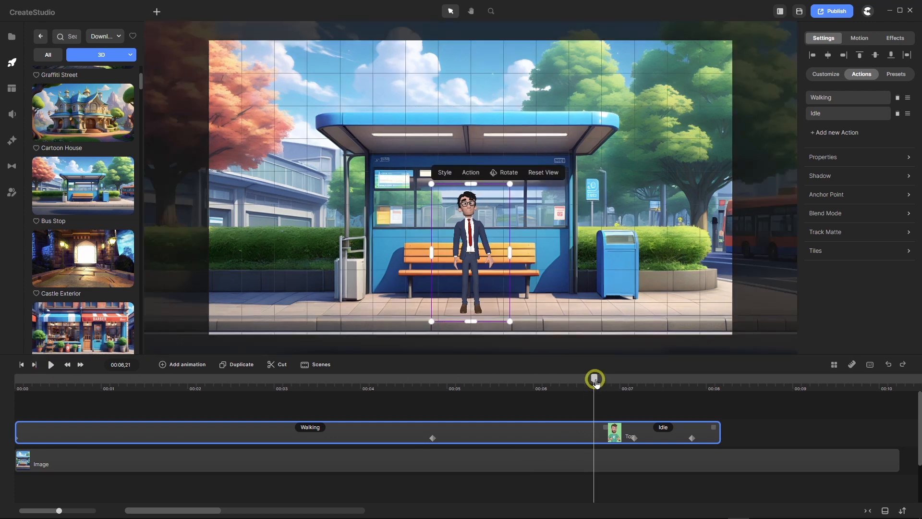
Duplicate Tom's animated layer and put the playhead at 00:06,10.
{"action": "left_click_drag", "start_coordinate": [595, 383], "coordinate": [693, 407]}
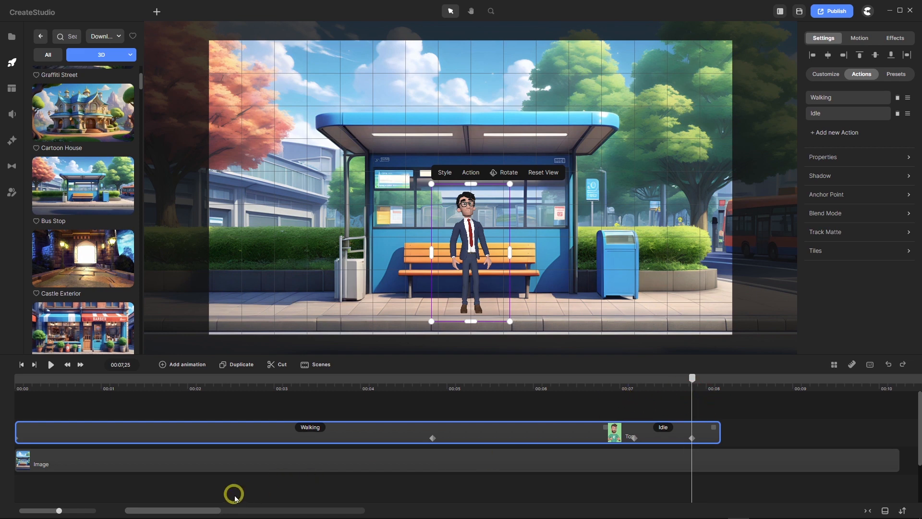
{"action": "left_click", "coordinate": [239, 366]}
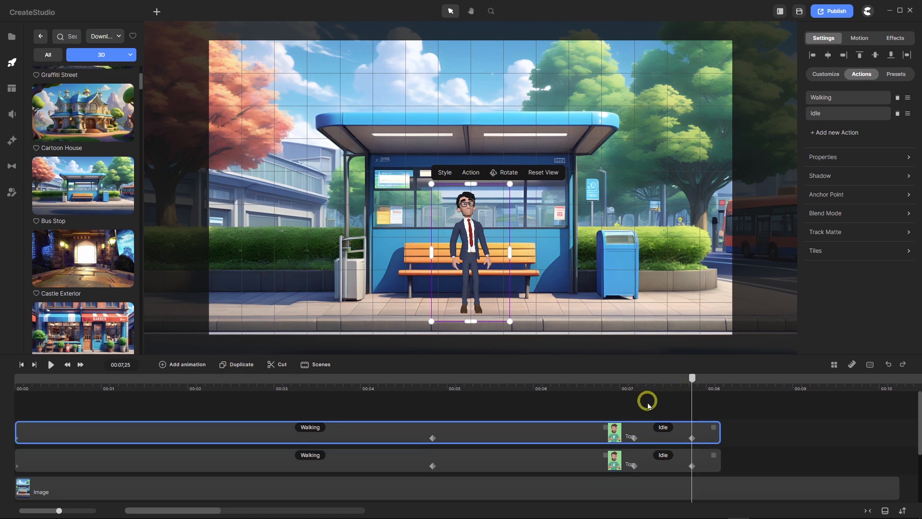
{"action": "left_click_drag", "start_coordinate": [693, 380], "coordinate": [565, 394]}
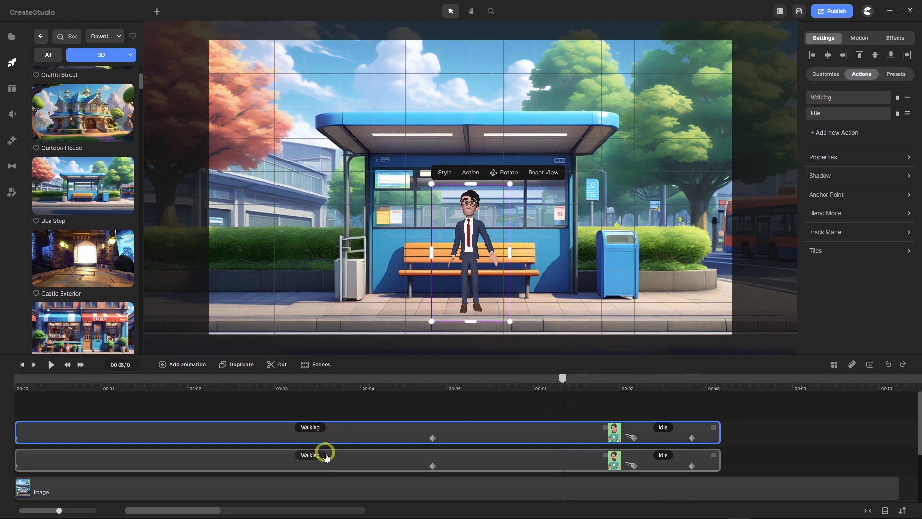
Apply the red superhero preset with the cape to the lower copy of Tom.
{"action": "left_click", "coordinate": [351, 456]}
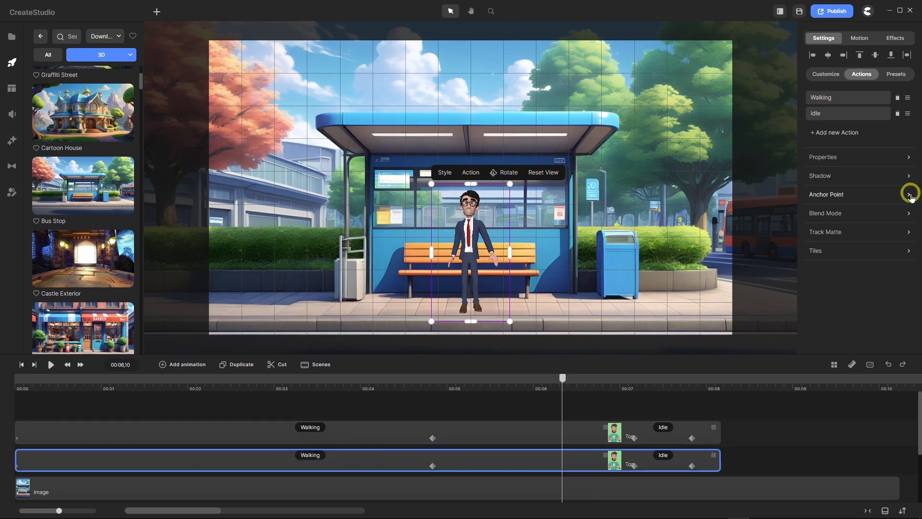
{"action": "left_click", "coordinate": [895, 75]}
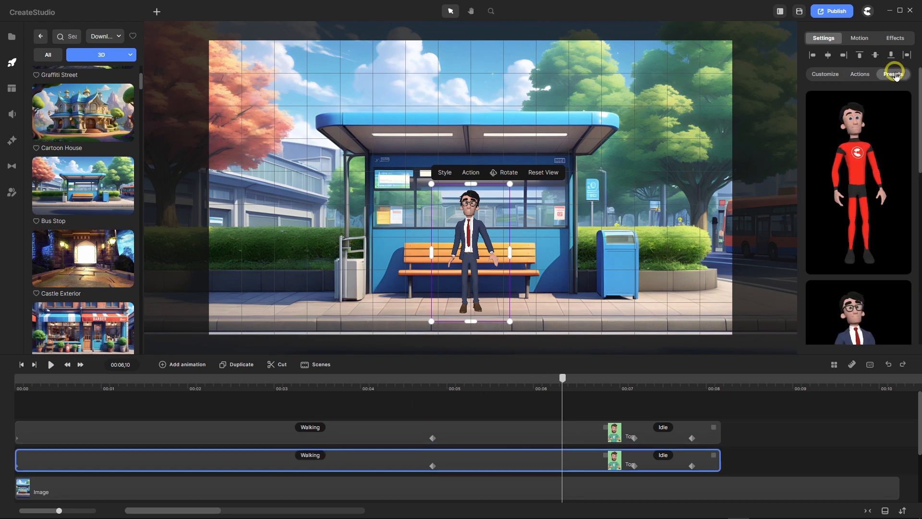
{"action": "scroll", "coordinate": [868, 202], "scroll_direction": "down", "scroll_amount": 6}
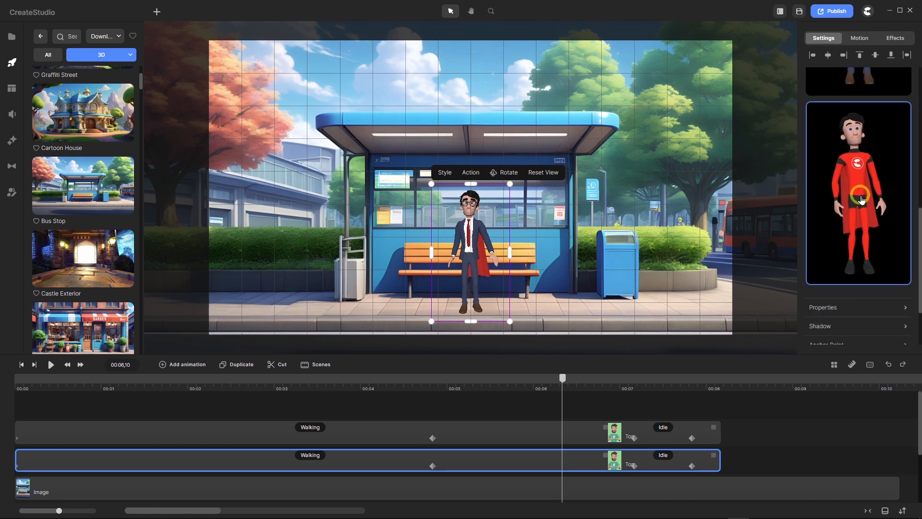
{"action": "left_click", "coordinate": [561, 390]}
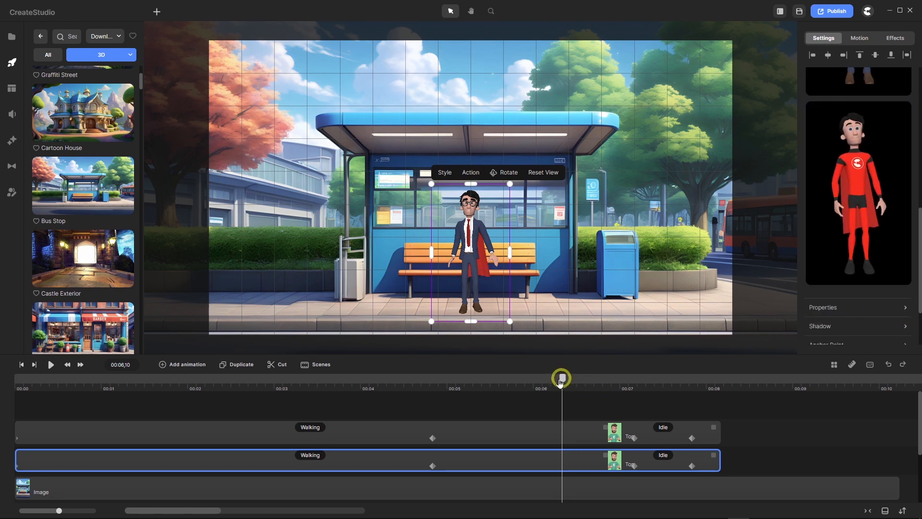
Add Opacity to the animated properties of the Character View animation on both Tom layers.
{"action": "left_click_drag", "start_coordinate": [560, 381], "coordinate": [653, 392]}
{"action": "left_click", "coordinate": [663, 442]}
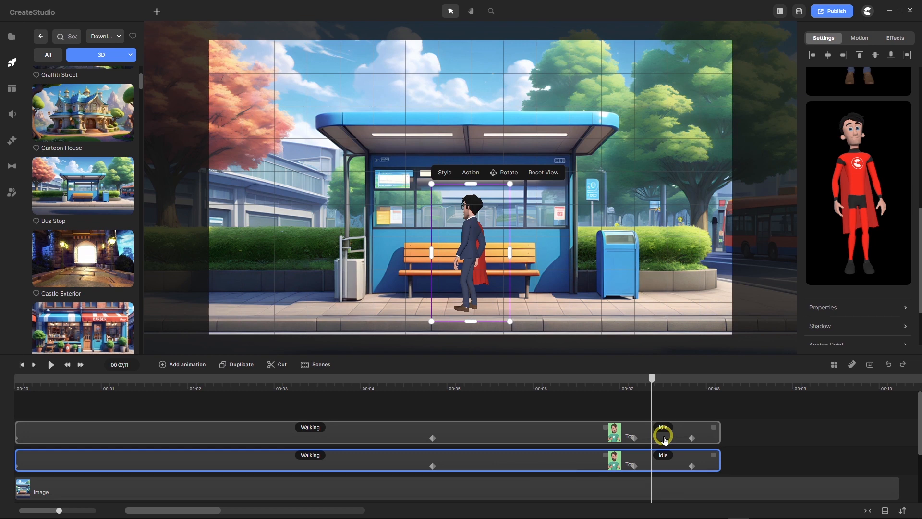
{"action": "left_click", "coordinate": [664, 440]}
{"action": "right_click", "coordinate": [665, 440]}
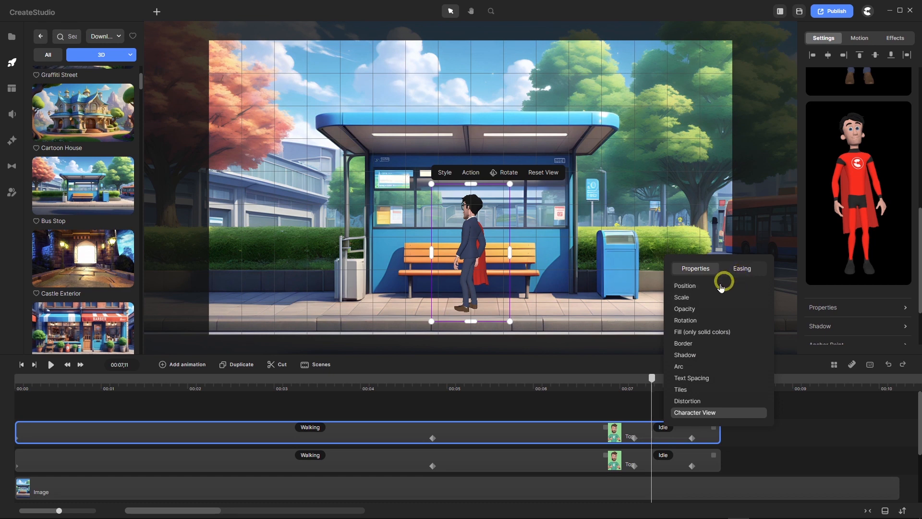
{"action": "left_click", "coordinate": [690, 310]}
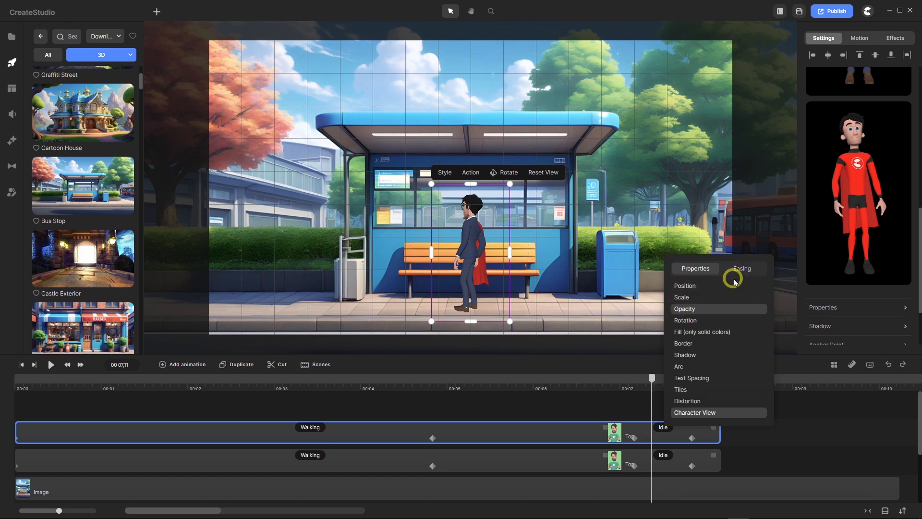
{"action": "left_click", "coordinate": [743, 275]}
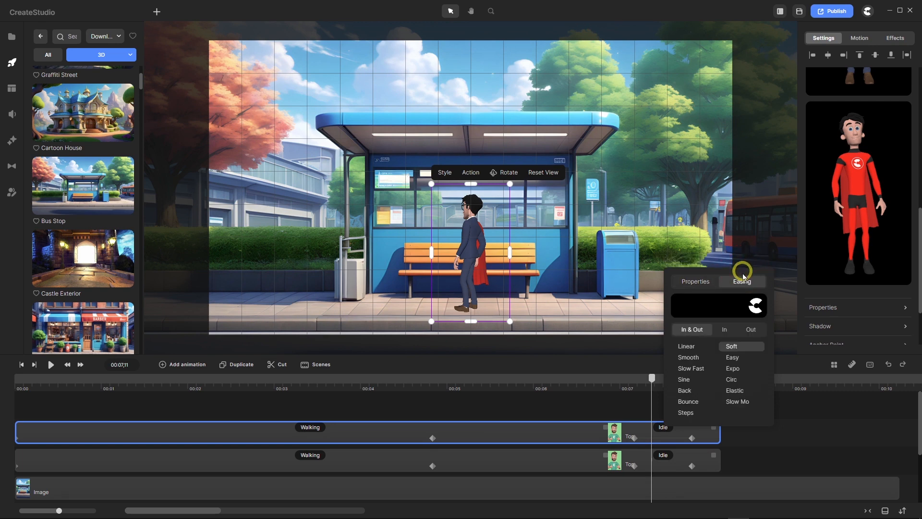
{"action": "left_click", "coordinate": [666, 467]}
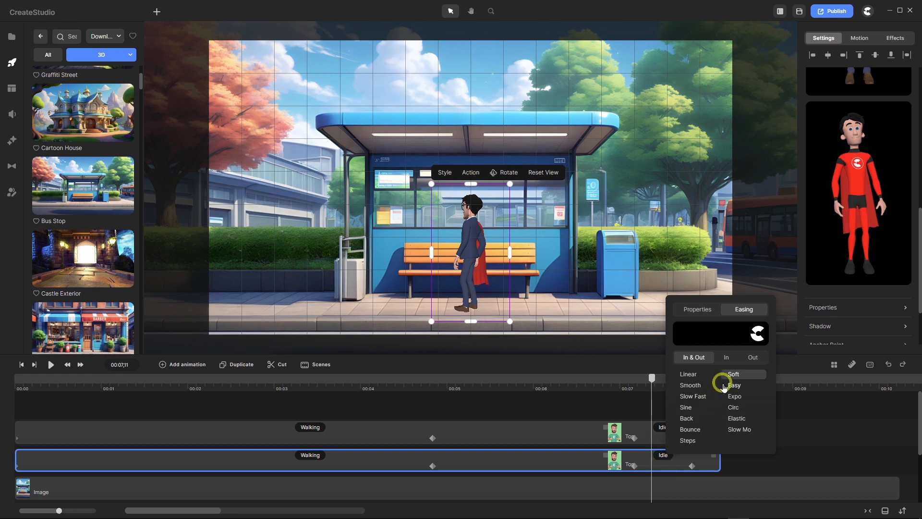
{"action": "left_click", "coordinate": [697, 309]}
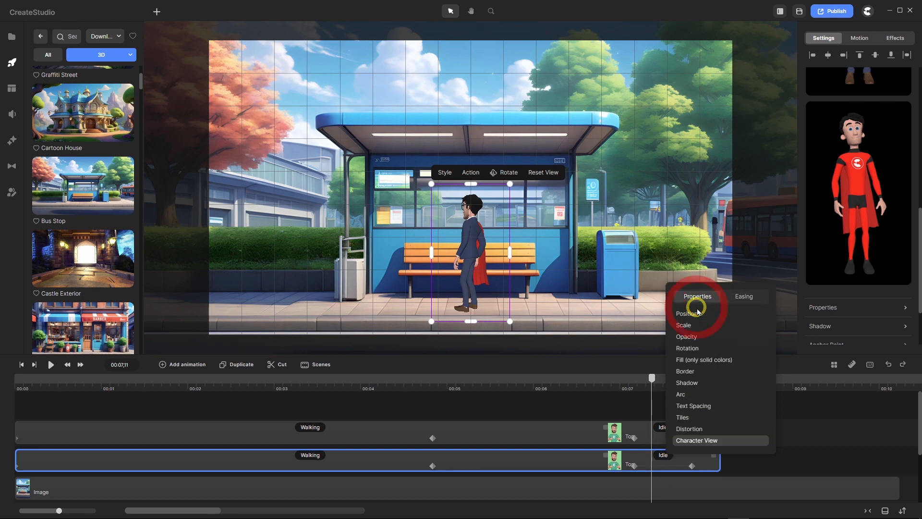
{"action": "left_click", "coordinate": [694, 337]}
{"action": "left_click", "coordinate": [651, 378]}
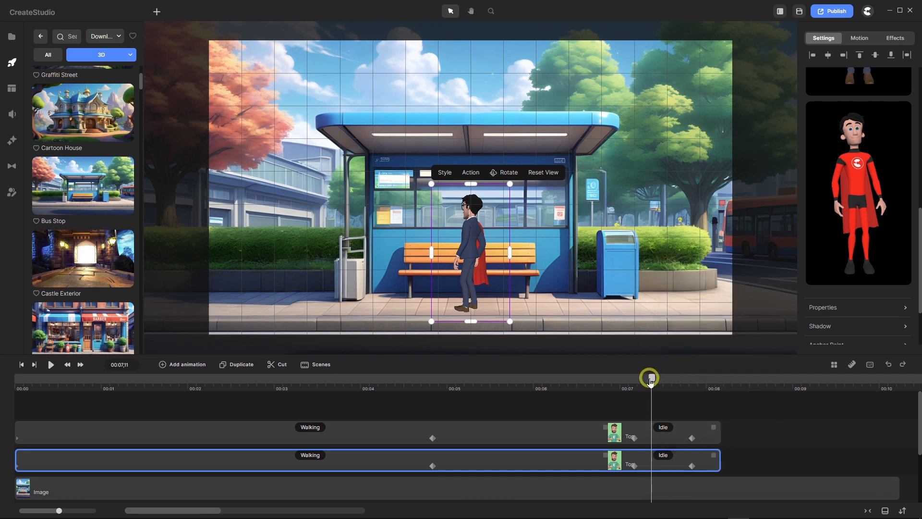
Set the Opacity of the upper, suited Tom to 0% at its 00:07,25 keyframe.
{"action": "left_click_drag", "start_coordinate": [651, 378], "coordinate": [635, 384]}
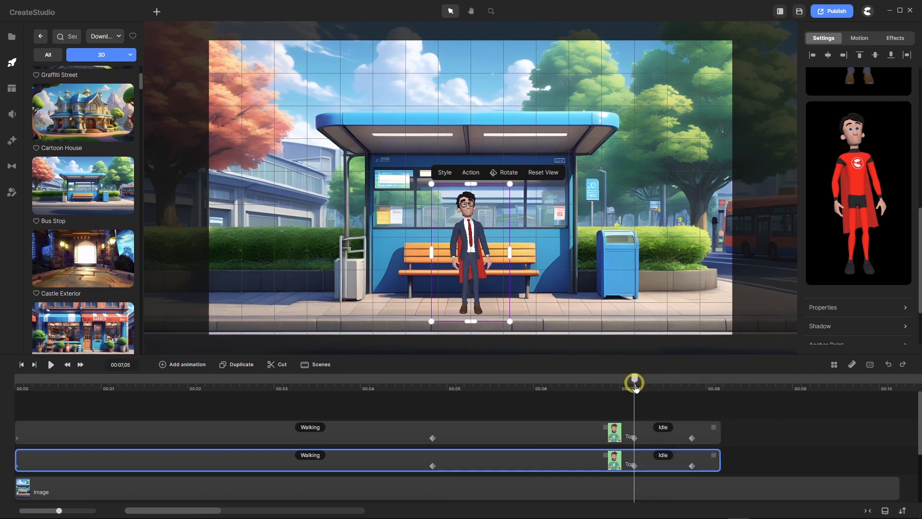
{"action": "left_click", "coordinate": [592, 429]}
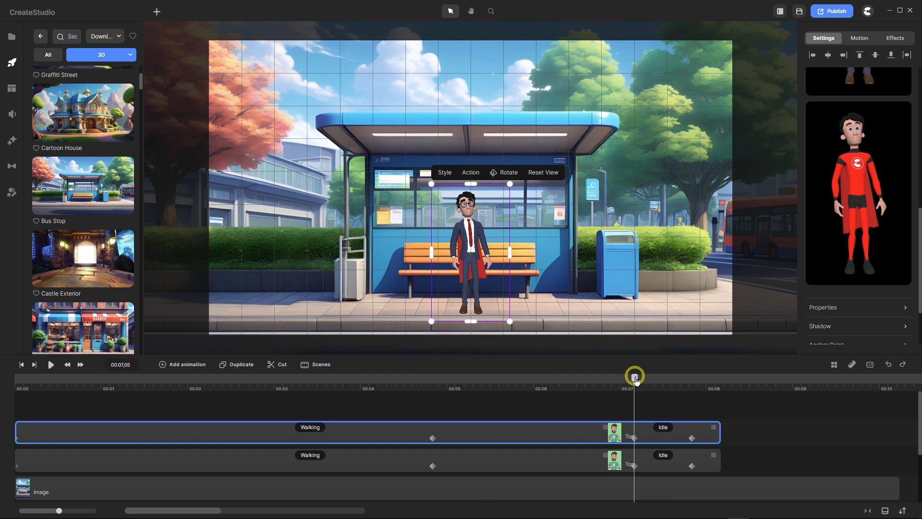
{"action": "left_click_drag", "start_coordinate": [635, 377], "coordinate": [688, 411]}
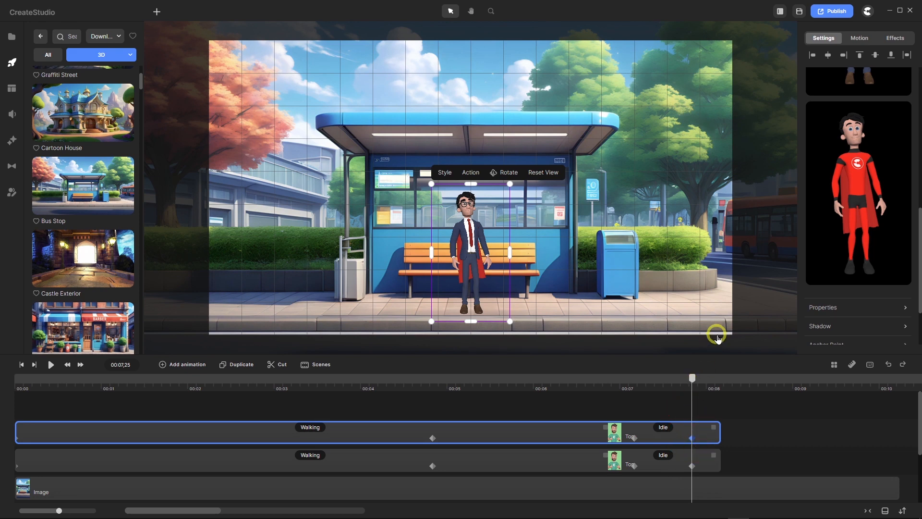
{"action": "left_click", "coordinate": [904, 308]}
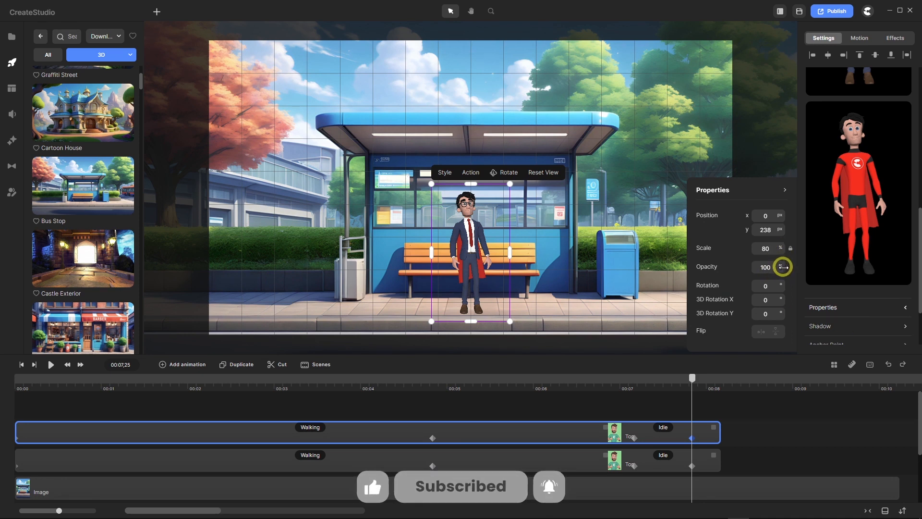
{"action": "left_click_drag", "start_coordinate": [783, 267], "coordinate": [706, 267]}
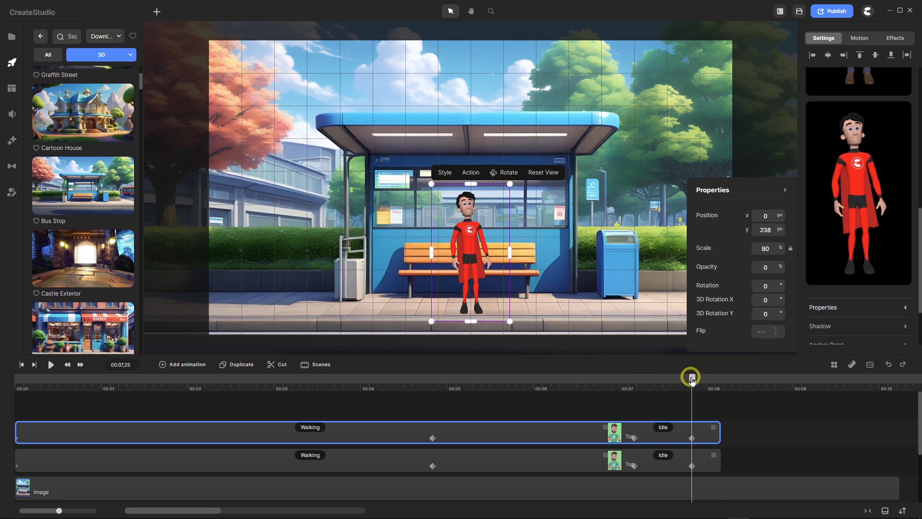
Lower the superhero Tom's Opacity at the 00:07,05 keyframe and check his Opacity at 00:07,25.
{"action": "left_click_drag", "start_coordinate": [691, 380], "coordinate": [636, 384]}
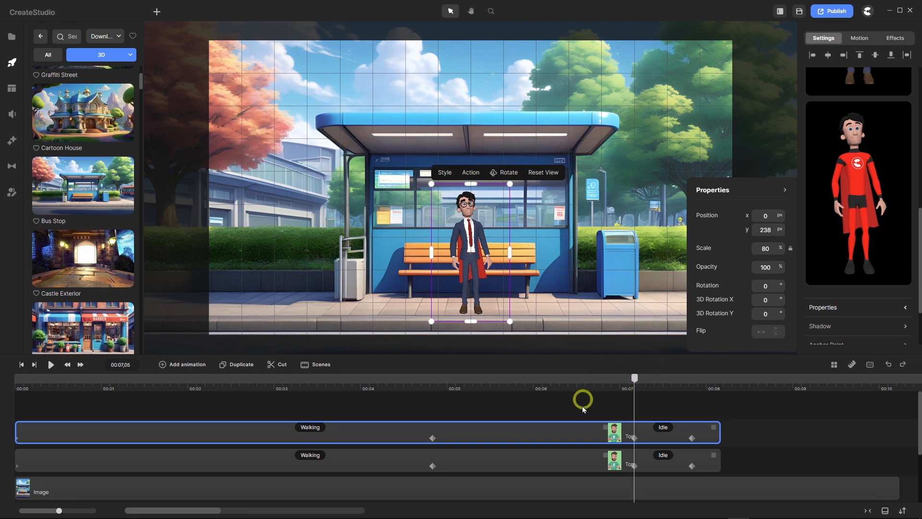
{"action": "left_click", "coordinate": [635, 465]}
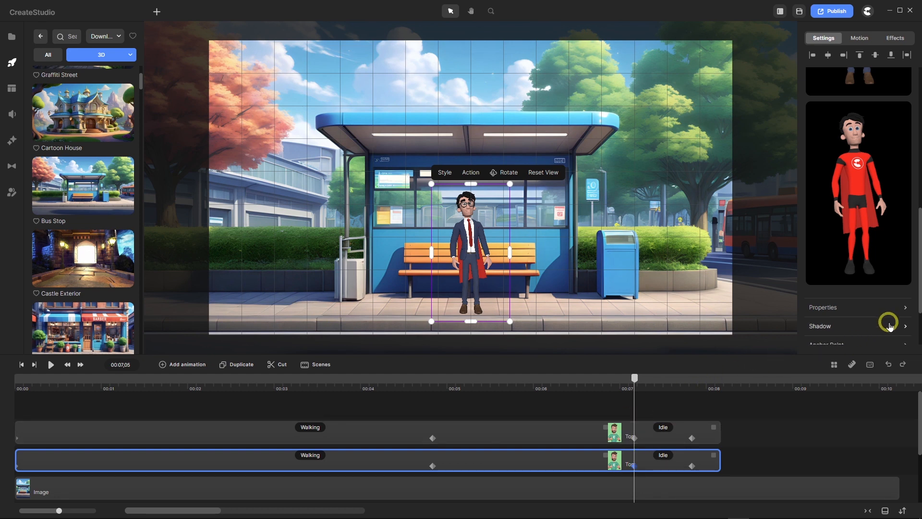
{"action": "left_click", "coordinate": [905, 308]}
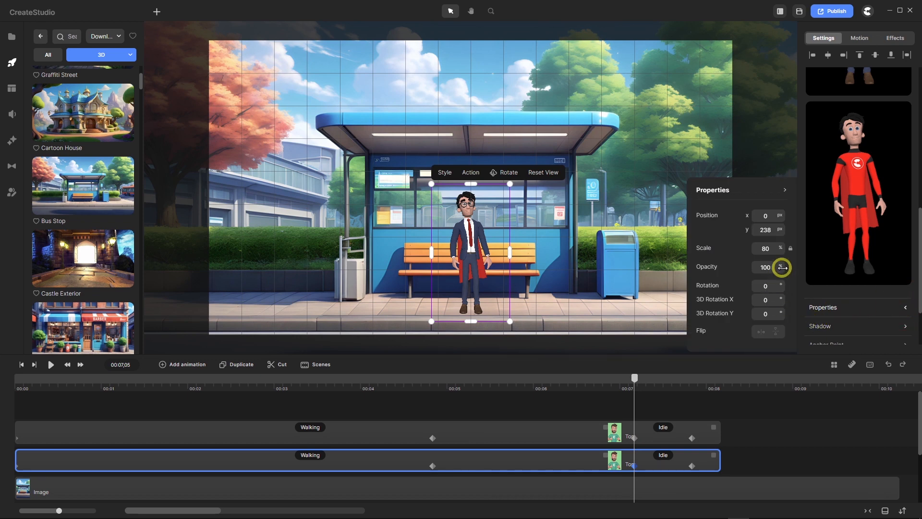
{"action": "left_click_drag", "start_coordinate": [782, 266], "coordinate": [692, 377]}
{"action": "left_click", "coordinate": [695, 462]}
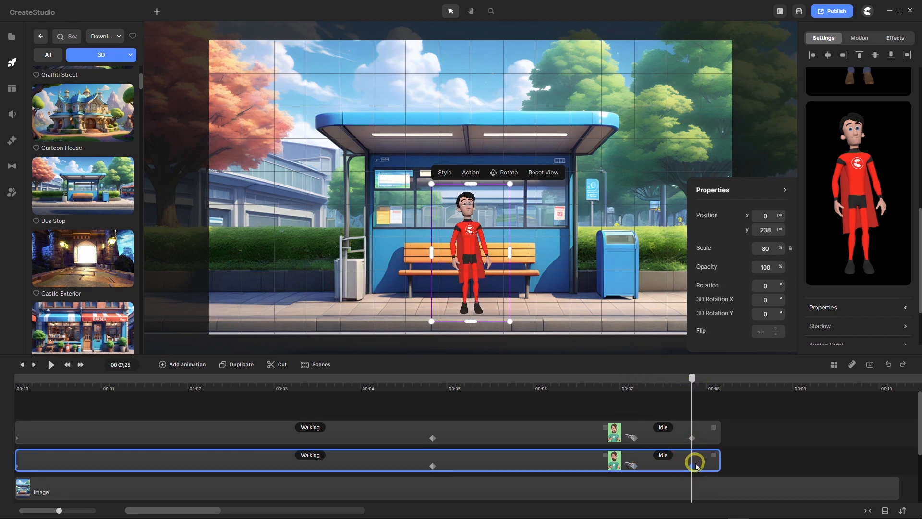
{"action": "left_click", "coordinate": [696, 465]}
{"action": "mouse_move", "coordinate": [692, 377]}
{"action": "left_mouse_down"}
{"action": "mouse_move", "coordinate": [566, 380]}
{"action": "mouse_move", "coordinate": [691, 379]}
{"action": "mouse_move", "coordinate": [594, 389]}
{"action": "mouse_move", "coordinate": [661, 382]}
{"action": "mouse_move", "coordinate": [693, 391]}
{"action": "left_mouse_up"}
{"action": "left_click", "coordinate": [785, 193]}
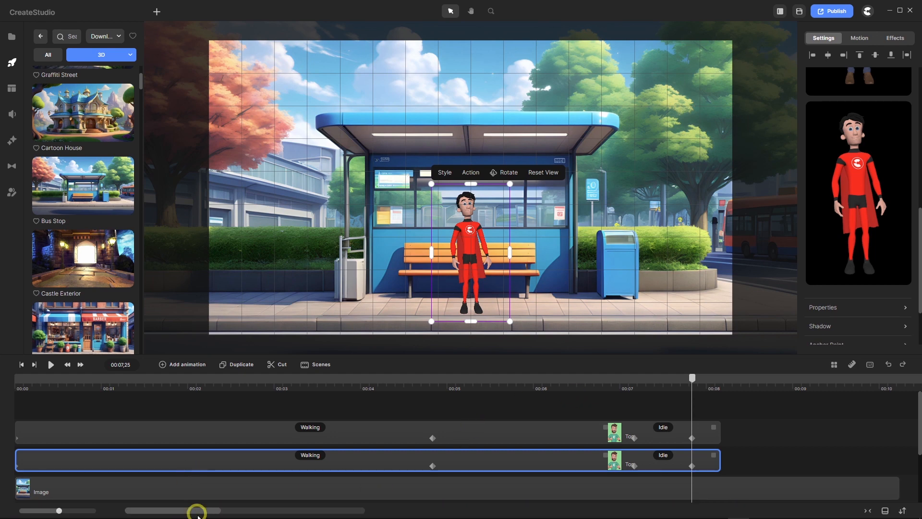
Add the Super Hero Flying action after superhero Tom's Idle action and extend the background image to the end of his layer.
{"action": "left_click_drag", "start_coordinate": [200, 513], "coordinate": [213, 514]}
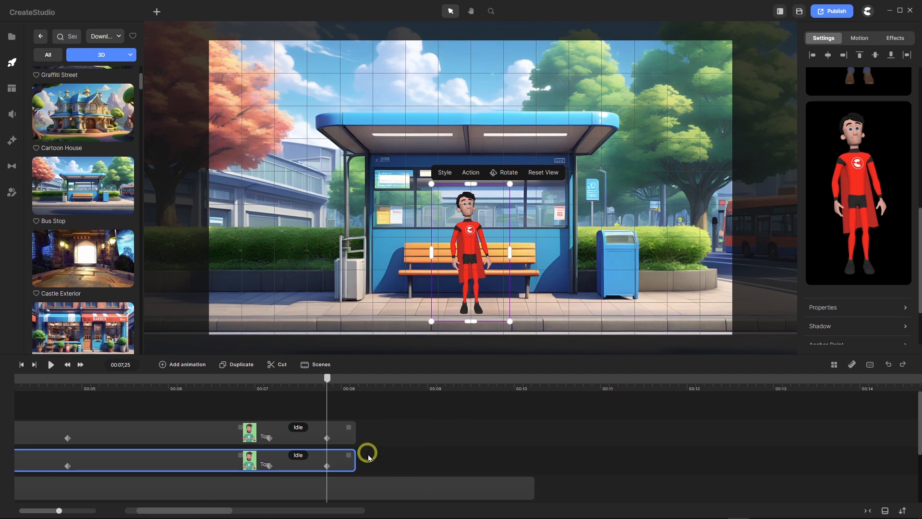
{"action": "left_click", "coordinate": [297, 456]}
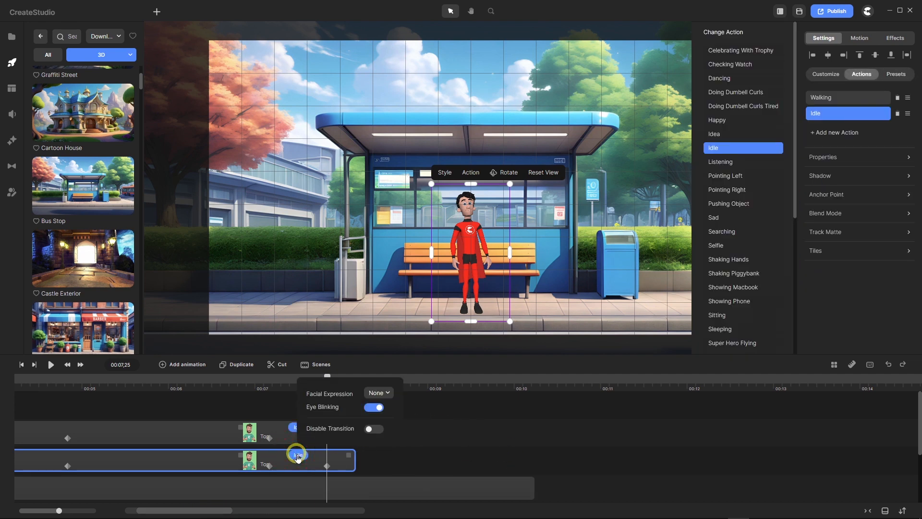
{"action": "left_click", "coordinate": [840, 133]}
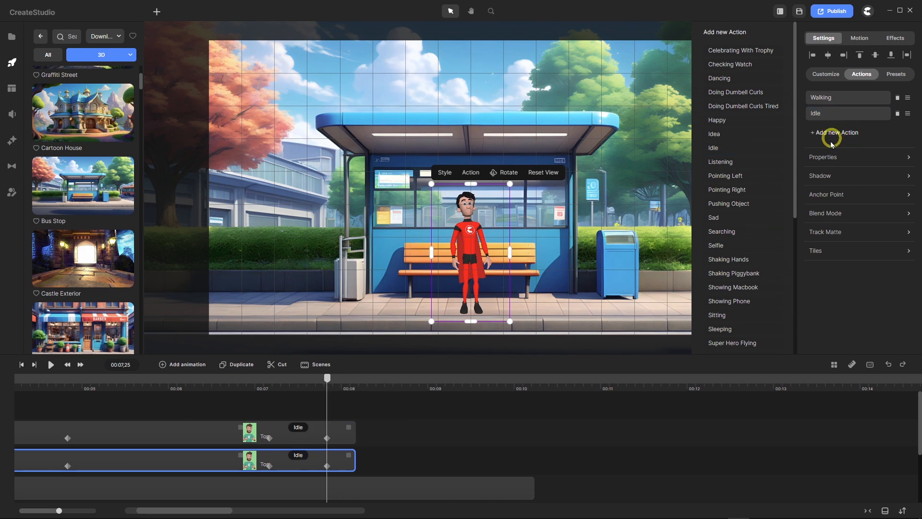
{"action": "scroll", "coordinate": [755, 197], "scroll_direction": "down", "scroll_amount": 4}
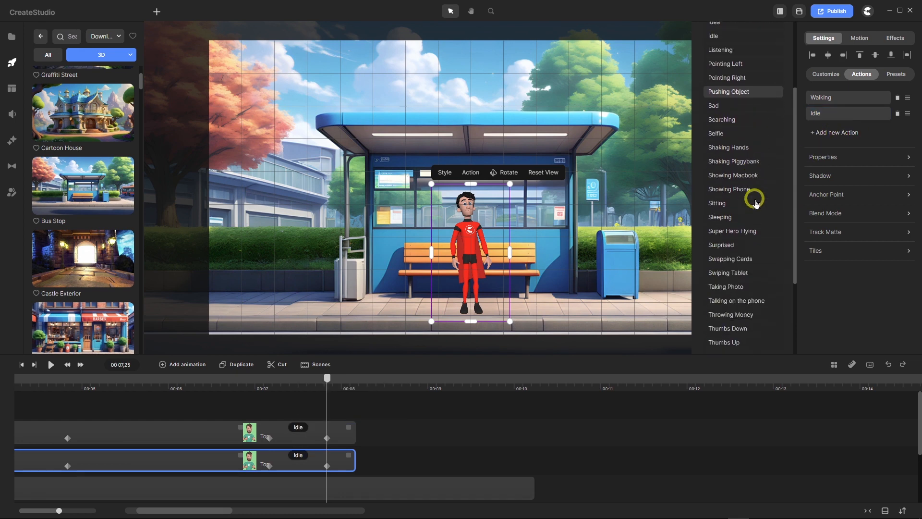
{"action": "scroll", "coordinate": [755, 202], "scroll_direction": "down", "scroll_amount": 3}
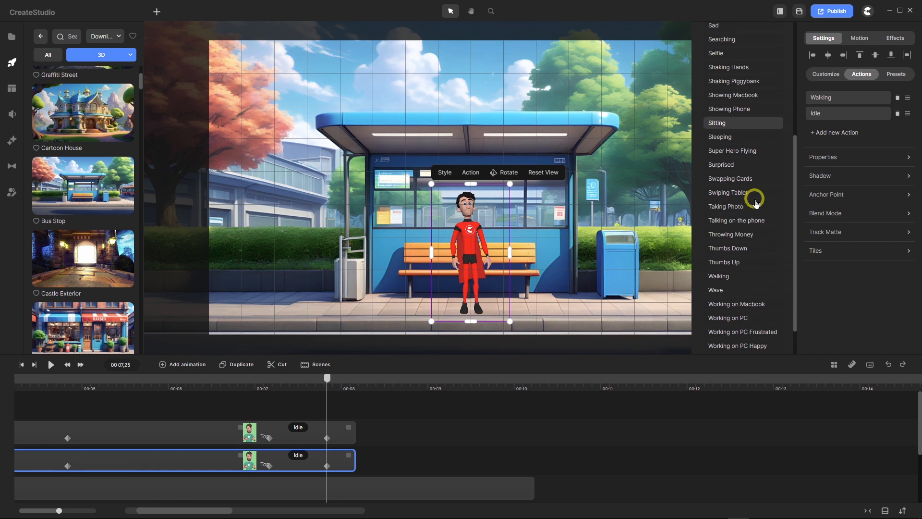
{"action": "scroll", "coordinate": [755, 203], "scroll_direction": "up", "scroll_amount": 2}
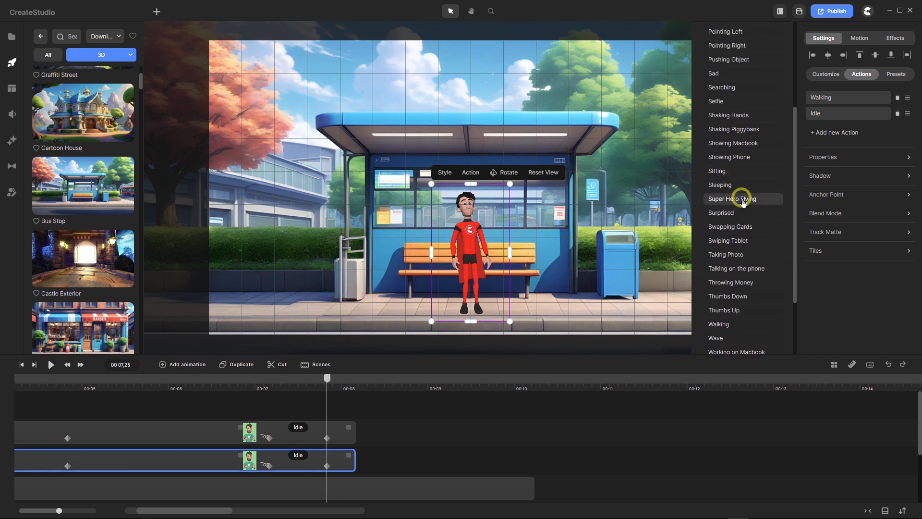
{"action": "left_click", "coordinate": [742, 199]}
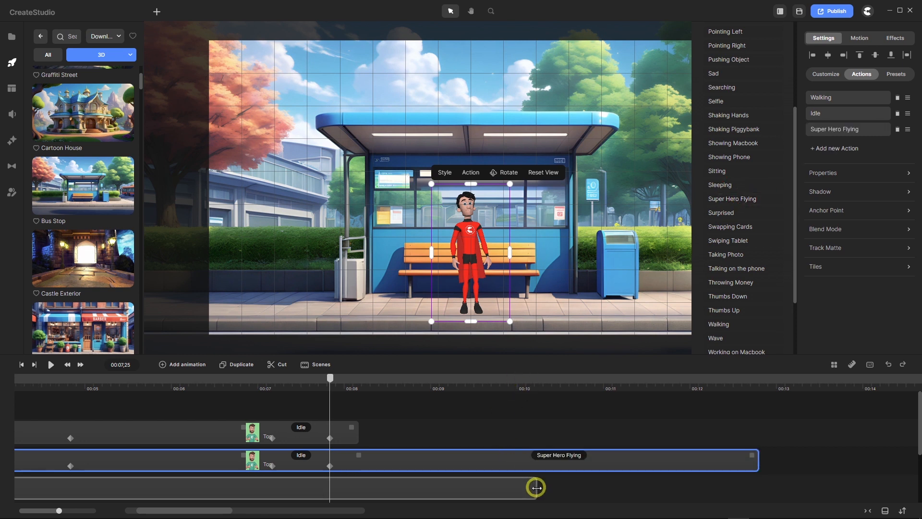
{"action": "left_click_drag", "start_coordinate": [536, 487], "coordinate": [758, 454]}
{"action": "scroll", "coordinate": [622, 466], "scroll_direction": "up", "scroll_amount": 1}
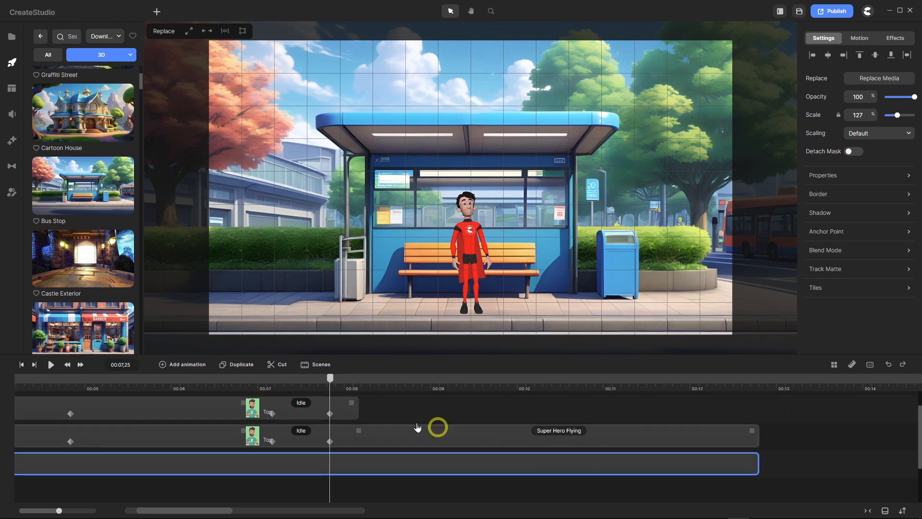
Add a Position animation to superhero Tom at 00:08,15 with Soft easing set to Out.
{"action": "left_click", "coordinate": [330, 440]}
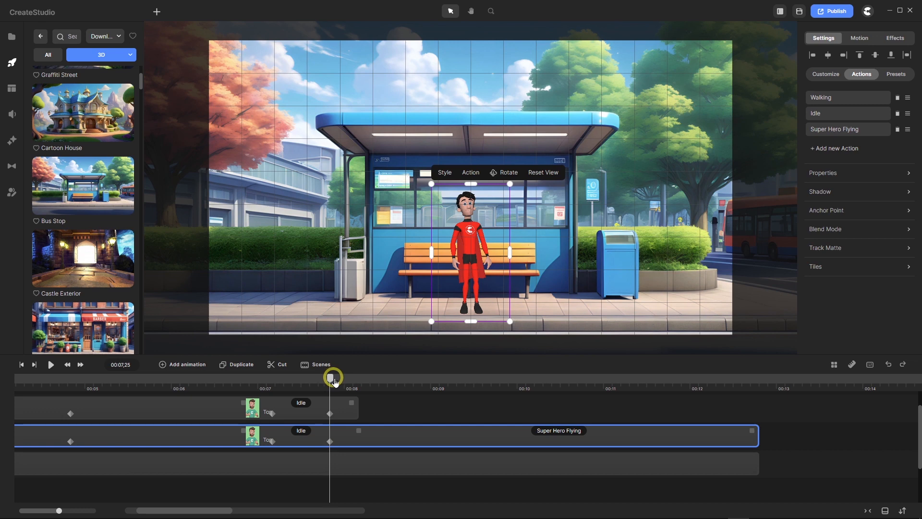
{"action": "mouse_move", "coordinate": [334, 382]}
{"action": "left_mouse_down"}
{"action": "mouse_move", "coordinate": [451, 387]}
{"action": "mouse_move", "coordinate": [521, 376]}
{"action": "mouse_move", "coordinate": [332, 380]}
{"action": "left_mouse_up"}
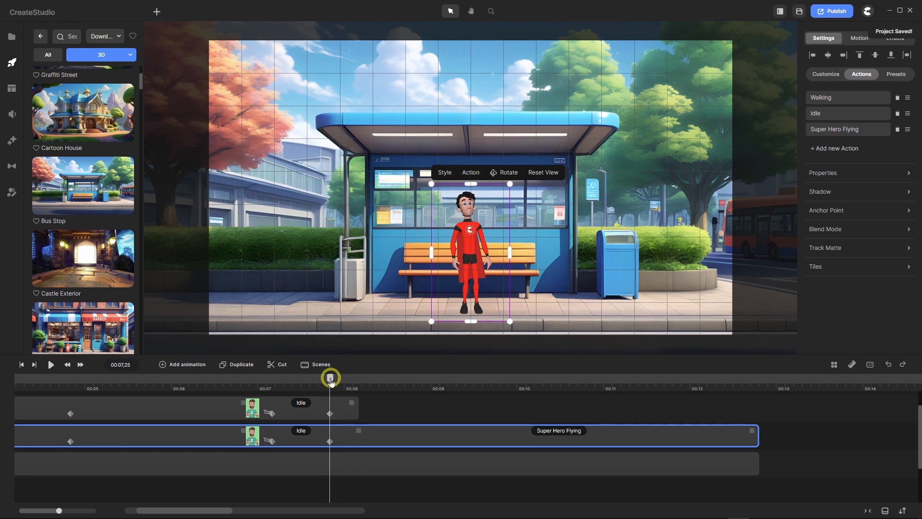
{"action": "mouse_move", "coordinate": [331, 379]}
{"action": "left_mouse_down"}
{"action": "mouse_move", "coordinate": [344, 379]}
{"action": "mouse_move", "coordinate": [332, 380]}
{"action": "left_mouse_up"}
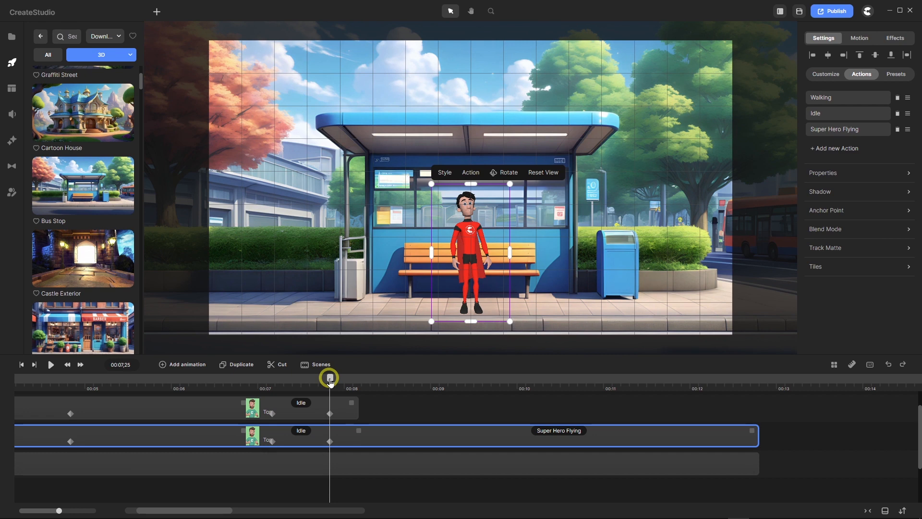
{"action": "left_click_drag", "start_coordinate": [331, 382], "coordinate": [388, 388]}
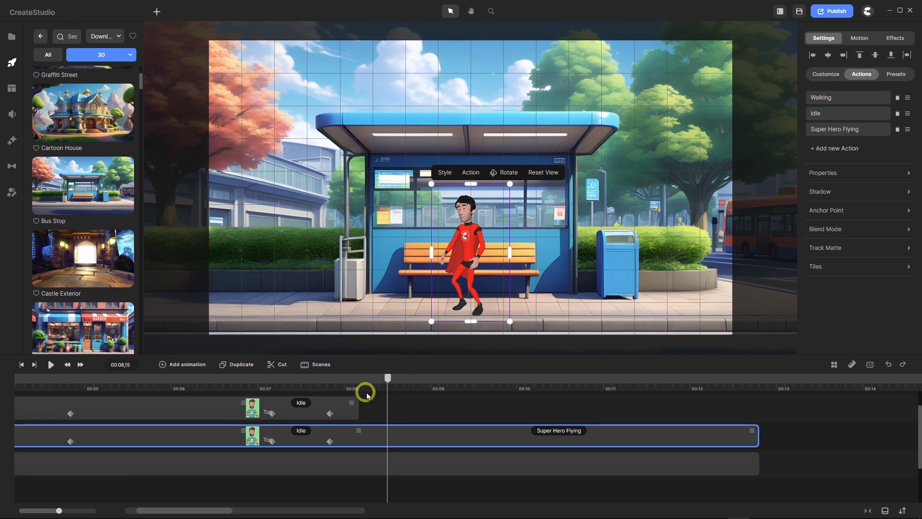
{"action": "left_click", "coordinate": [163, 366]}
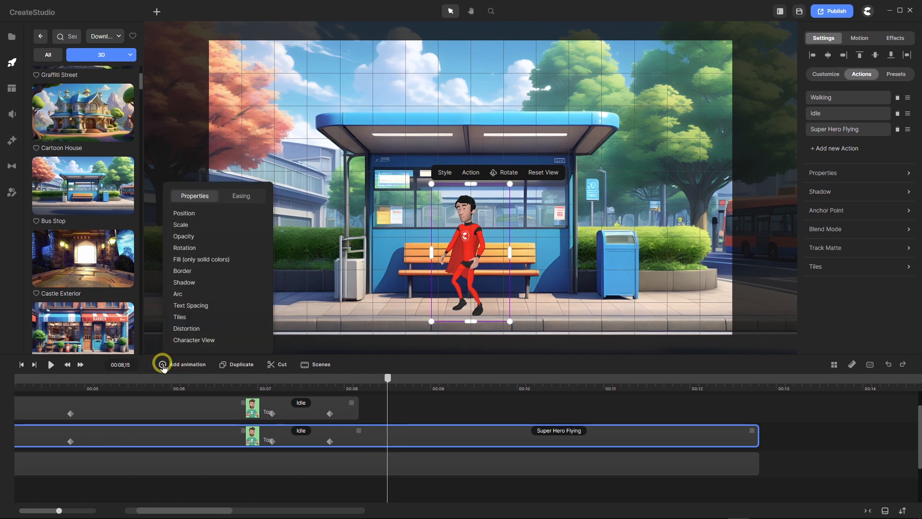
{"action": "left_click", "coordinate": [242, 198]}
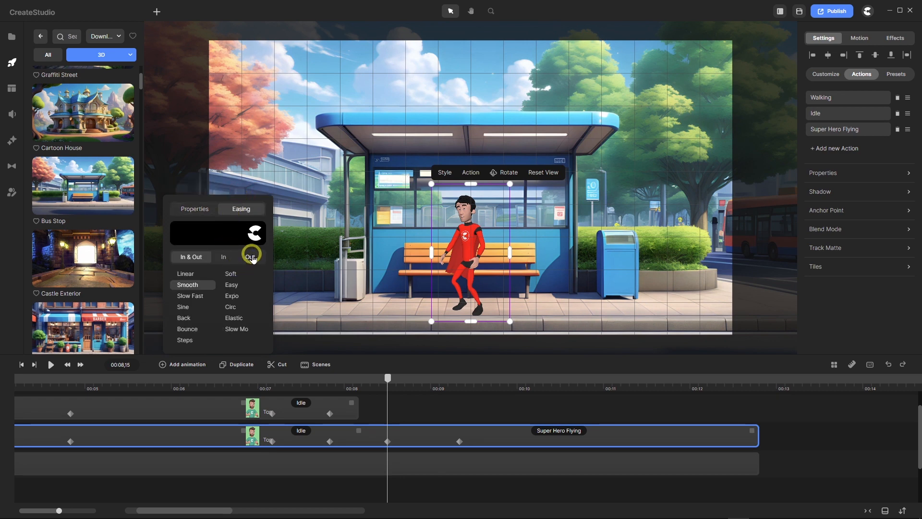
{"action": "left_click", "coordinate": [250, 257]}
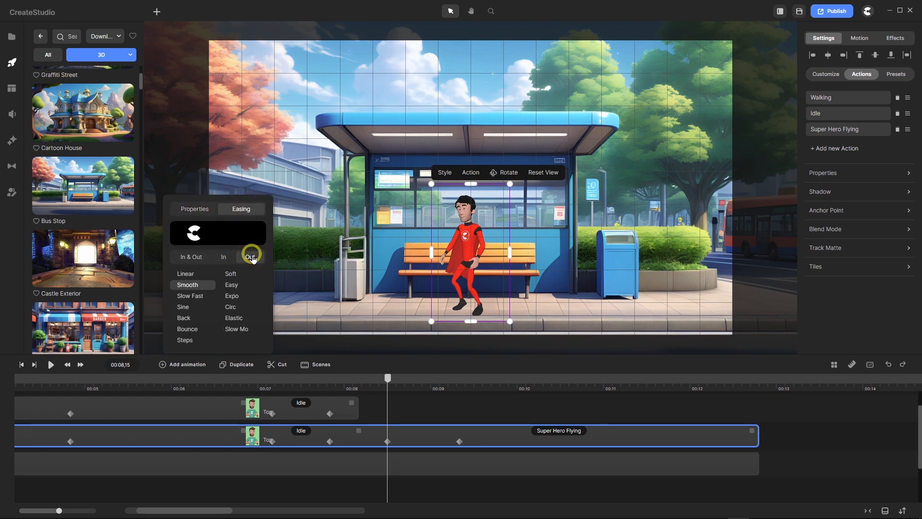
{"action": "left_click", "coordinate": [230, 274]}
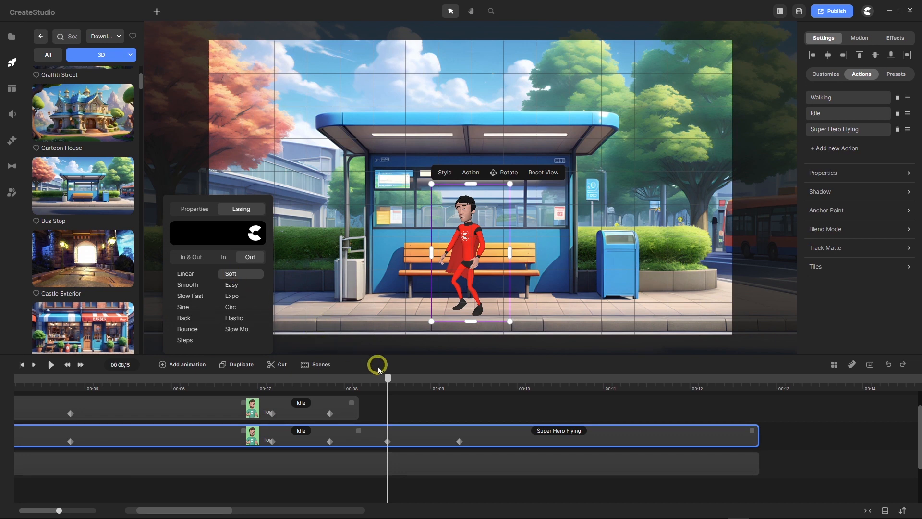
{"action": "left_click", "coordinate": [389, 379]}
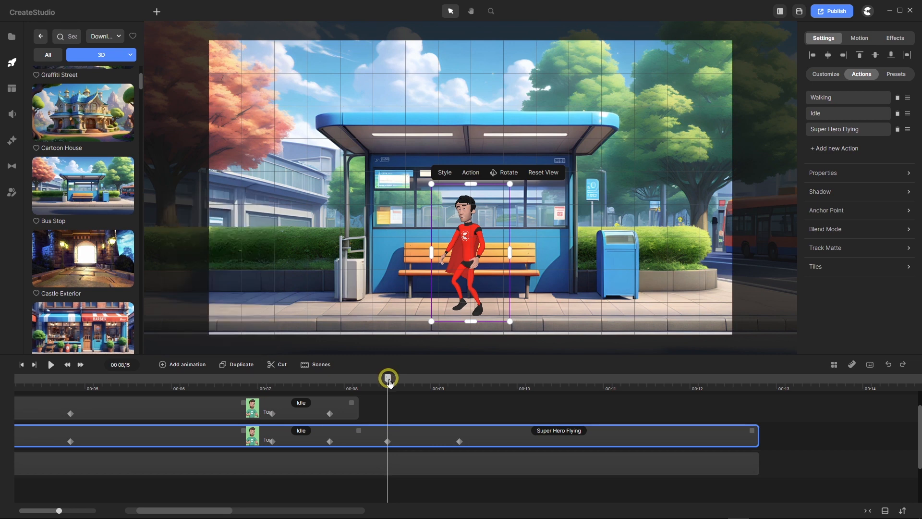
Move the end keyframe of superhero Tom's new Position animation to 00:09,00.
{"action": "left_click_drag", "start_coordinate": [389, 380], "coordinate": [431, 382]}
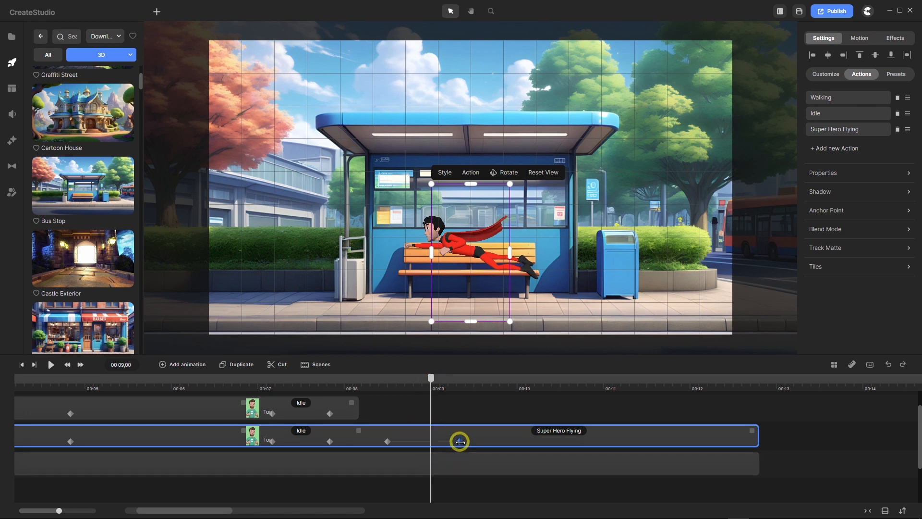
{"action": "left_click_drag", "start_coordinate": [460, 442], "coordinate": [432, 449]}
{"action": "left_click_drag", "start_coordinate": [430, 377], "coordinate": [432, 397]}
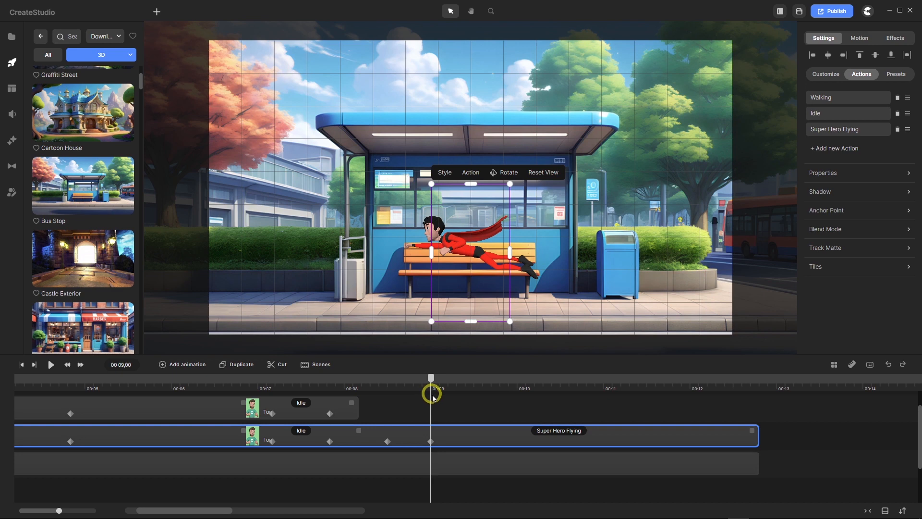
Raise superhero Tom above the bus stop roof at the 00:09,00 keyframe and preview his take-off.
{"action": "left_click", "coordinate": [432, 441]}
{"action": "key", "text": "shift"}
{"action": "key", "text": "shift+Up"}
{"action": "key", "text": "shift+Up"}
{"action": "key", "text": "shift+Up"}
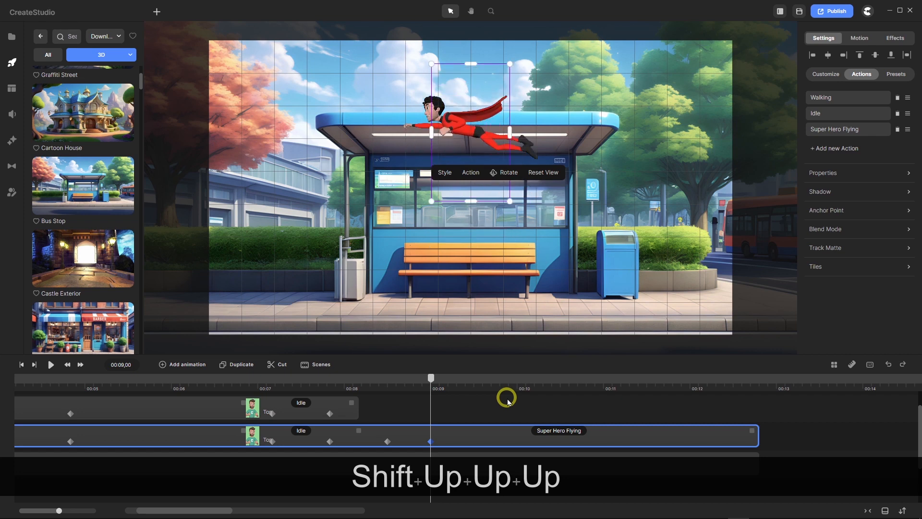
{"action": "key", "text": "shift+Up"}
{"action": "key", "text": "shift+Up"}
{"action": "key", "text": "shift+Up"}
{"action": "key", "text": "shift+Up"}
{"action": "key", "text": "shift+Up"}
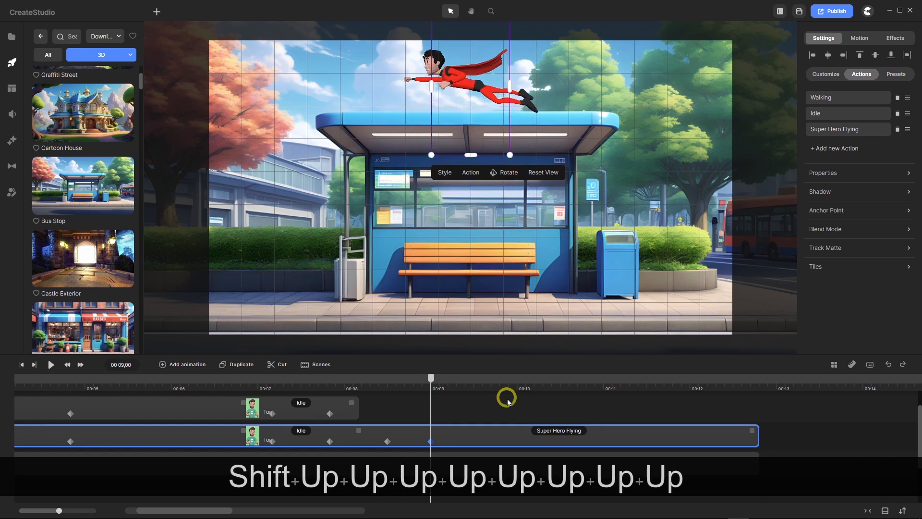
{"action": "key", "text": "shift+Up"}
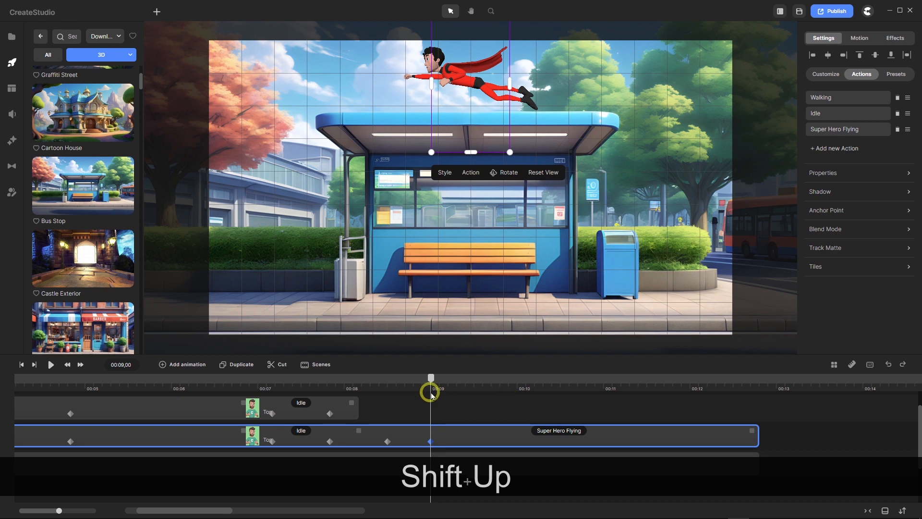
{"action": "left_click_drag", "start_coordinate": [430, 378], "coordinate": [310, 394]}
{"action": "left_click_drag", "start_coordinate": [326, 394], "coordinate": [431, 402]}
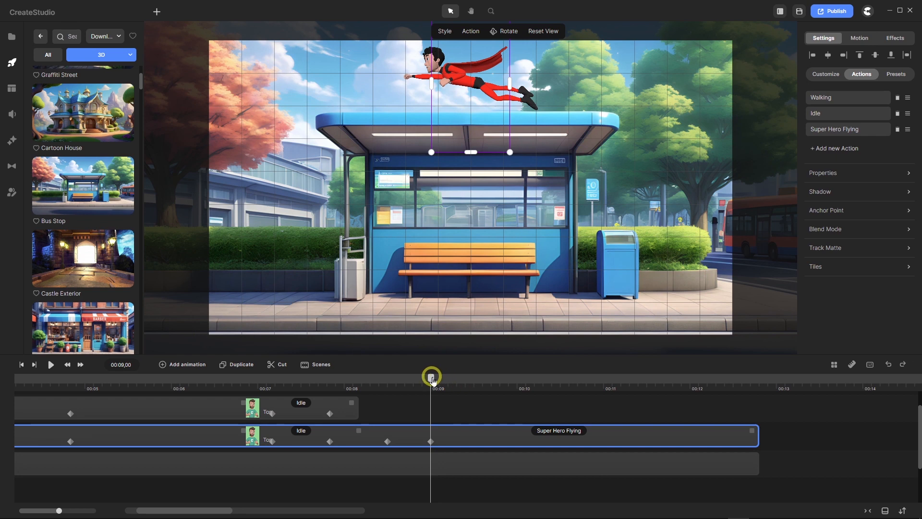
Add another Position animation to superhero Tom at 00:09,00 with Soft easing set to In.
{"action": "mouse_move", "coordinate": [432, 381]}
{"action": "left_mouse_down"}
{"action": "mouse_move", "coordinate": [451, 379]}
{"action": "mouse_move", "coordinate": [433, 383]}
{"action": "left_mouse_up"}
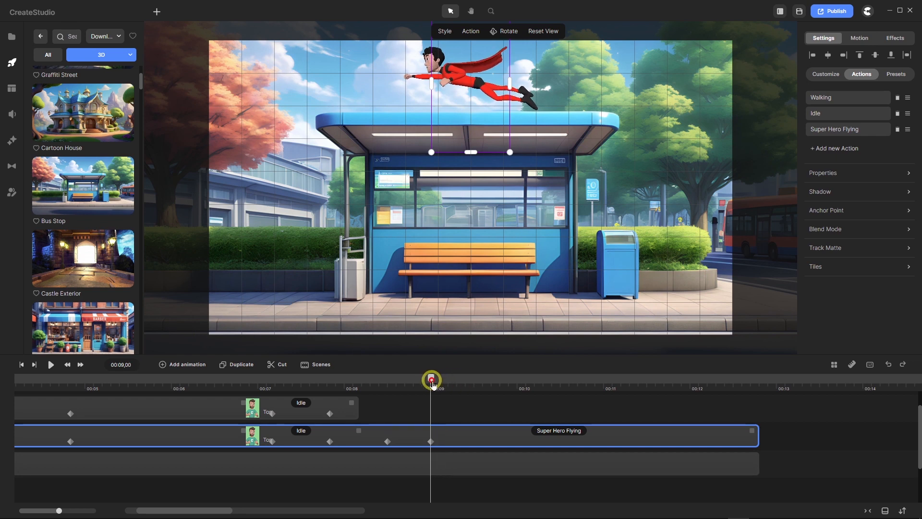
{"action": "left_click", "coordinate": [163, 365]}
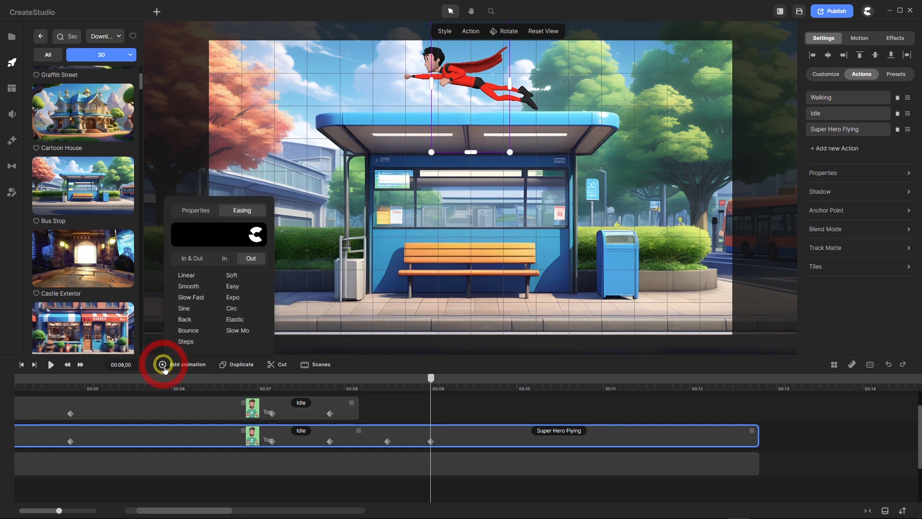
{"action": "left_click", "coordinate": [225, 259]}
{"action": "left_click", "coordinate": [231, 276]}
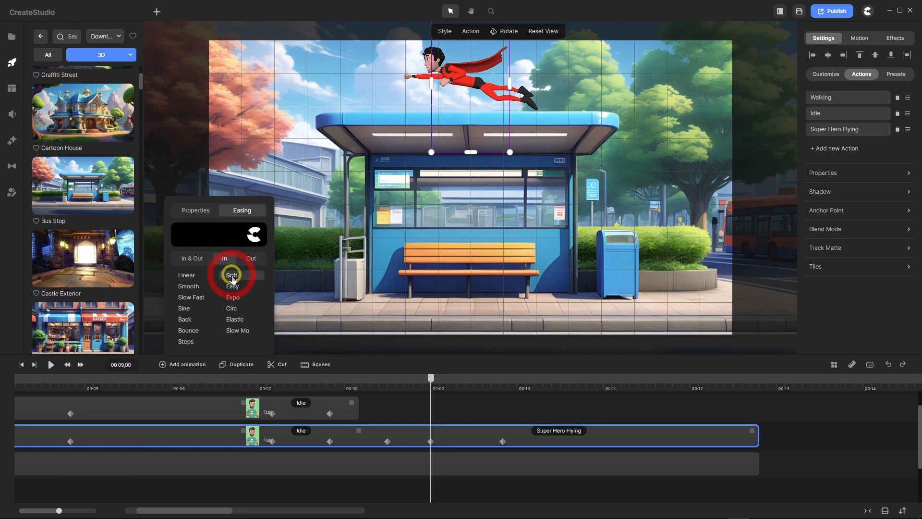
{"action": "left_click", "coordinate": [200, 211]}
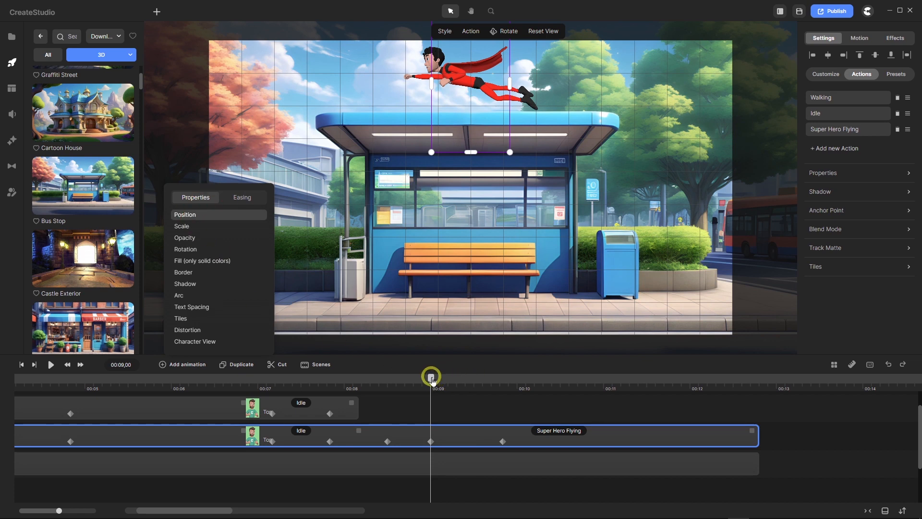
Move the end keyframe of superhero Tom's second flight animation to 00:11,00.
{"action": "left_click", "coordinate": [431, 377]}
{"action": "left_click_drag", "start_coordinate": [434, 381], "coordinate": [606, 373]}
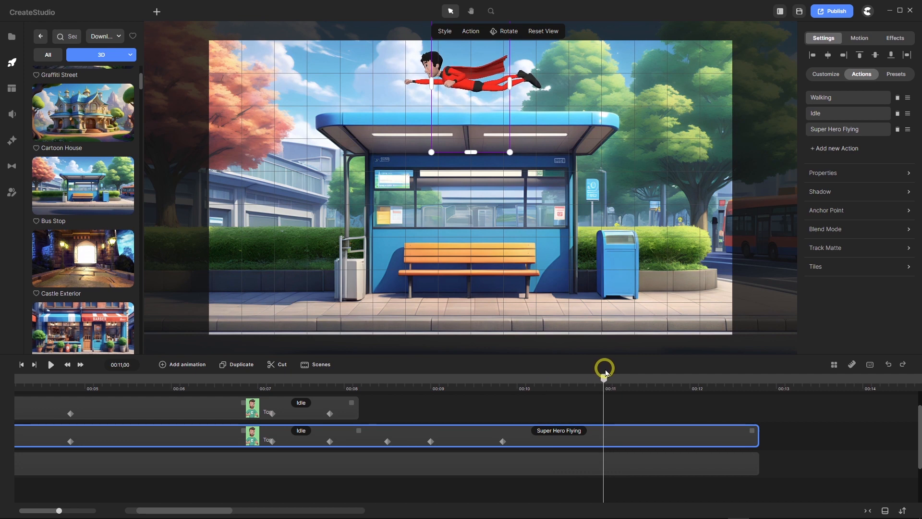
{"action": "left_click_drag", "start_coordinate": [500, 441], "coordinate": [601, 458]}
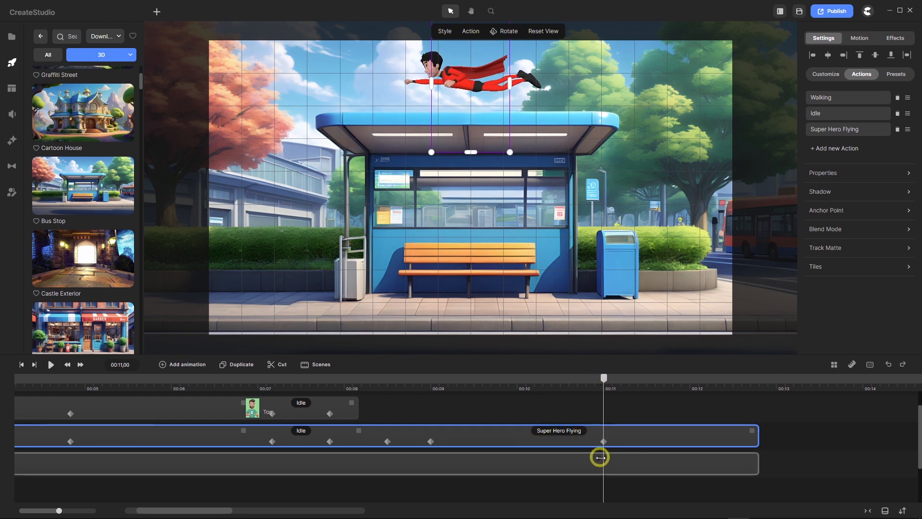
{"action": "left_click", "coordinate": [600, 458]}
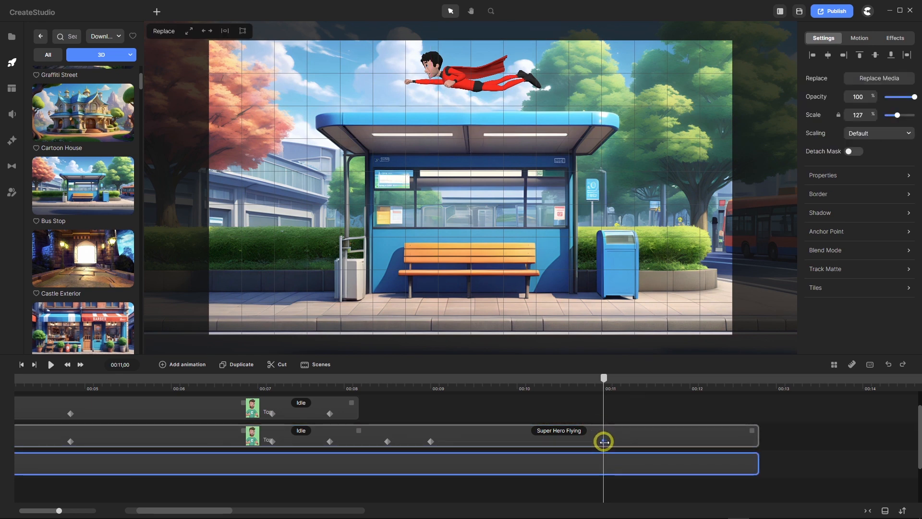
Move superhero Tom horizontally past the left edge of the canvas at the 00:11,00 keyframe so he flies out of frame.
{"action": "left_click", "coordinate": [604, 439]}
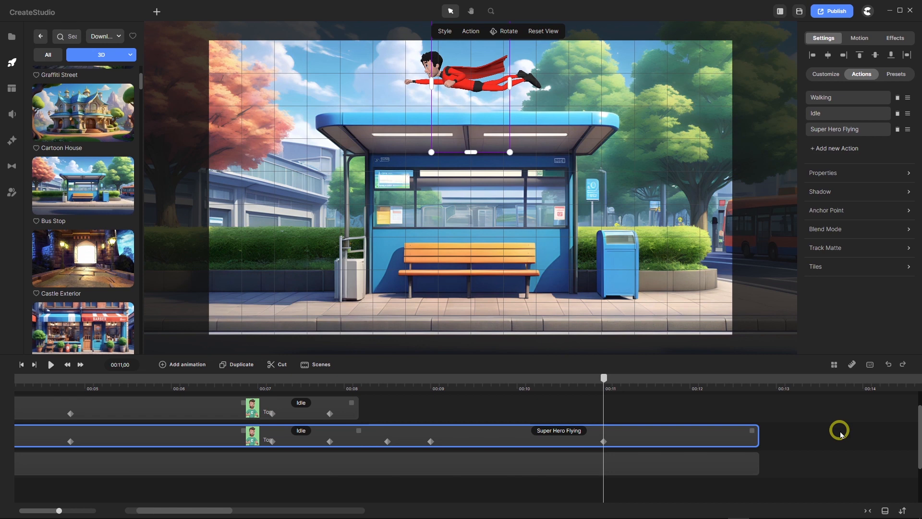
{"action": "key", "text": "shift"}
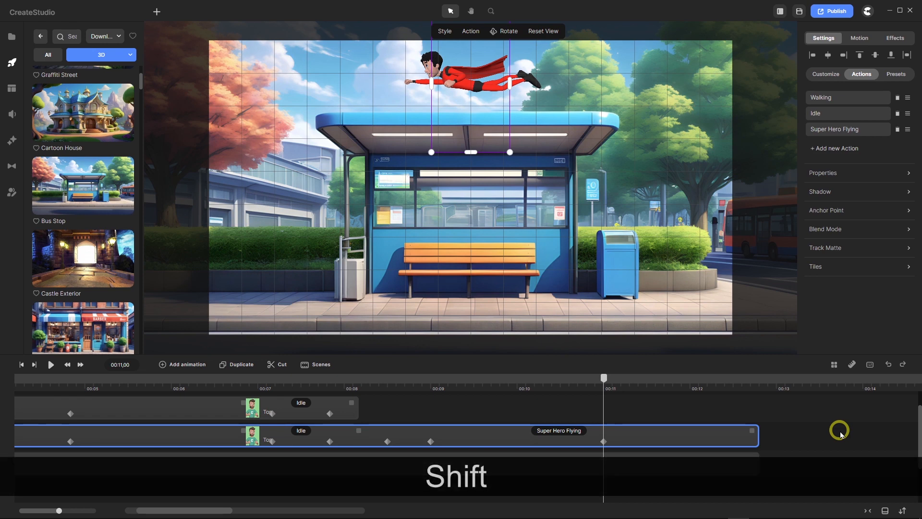
{"action": "key", "text": "shift+Left"}
{"action": "key", "text": "shift+Left"}
{"action": "key", "text": "shift+Left"}
{"action": "key", "text": "shift+Left"}
{"action": "key", "text": "shift+Left"}
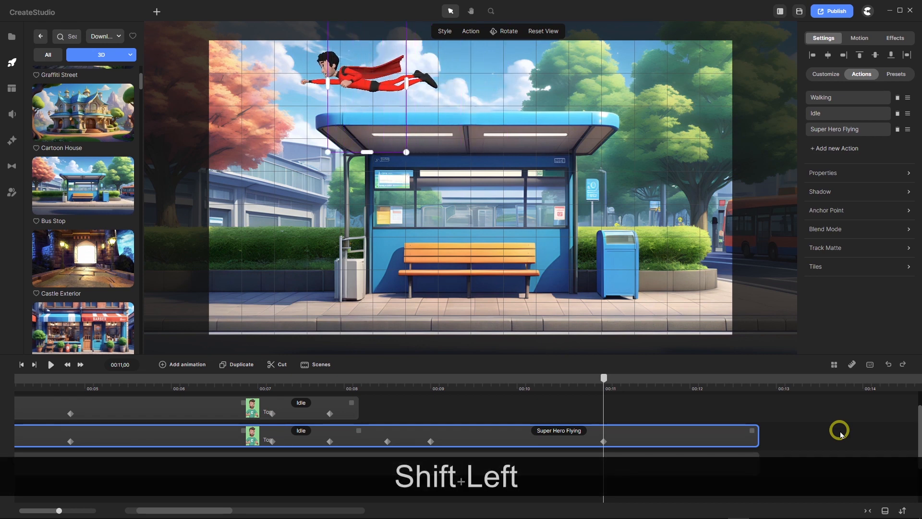
{"action": "key", "text": "shift+Left"}
{"action": "key", "text": "shift+Left"}
{"action": "key", "text": "shift+Left"}
{"action": "key", "text": "shift+Left"}
{"action": "key", "text": "shift+Left"}
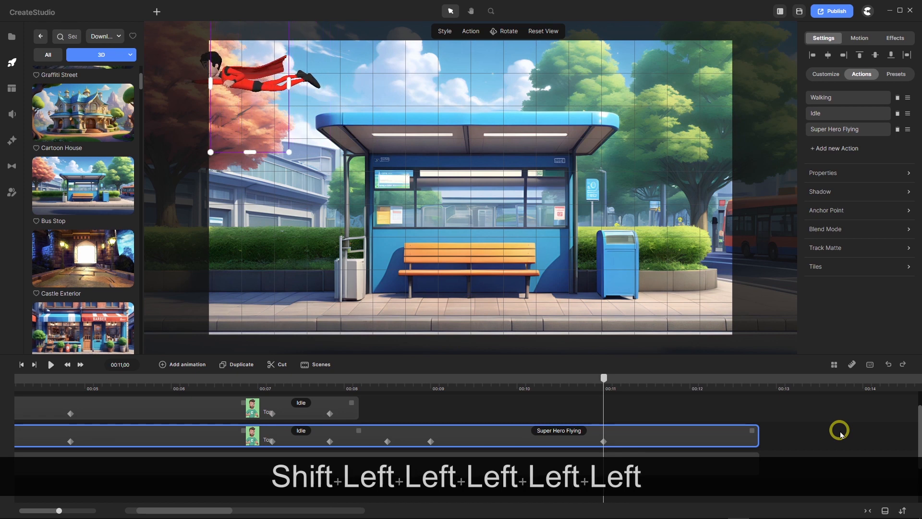
{"action": "key", "text": "shift+Left"}
{"action": "key", "text": "shift+Left"}
{"action": "key", "text": "shift+Left"}
{"action": "key", "text": "shift+Left"}
{"action": "key", "text": "shift+Left"}
{"action": "key", "text": "shift+Left"}
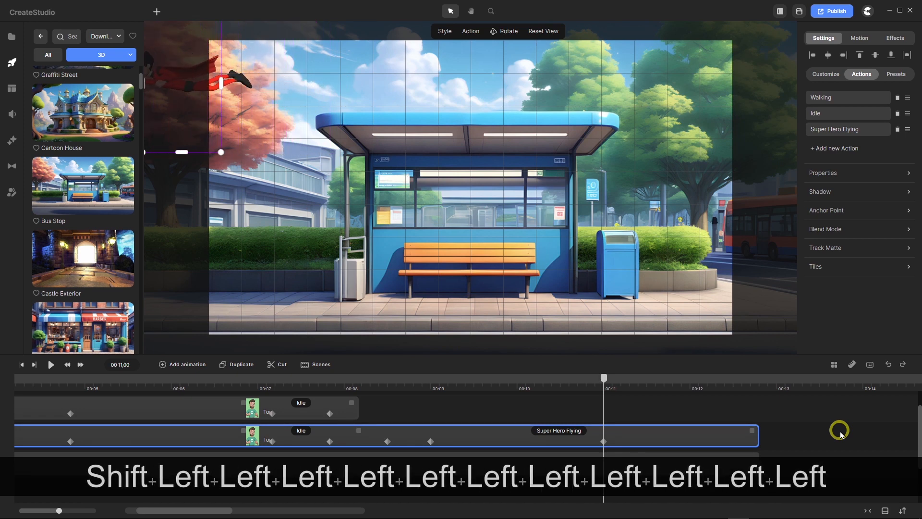
{"action": "key", "text": "shift+Left"}
{"action": "key", "text": "shift+Left"}
{"action": "key", "text": "shift+Left"}
{"action": "key", "text": "shift+Left"}
{"action": "key", "text": "shift+Left"}
{"action": "key", "text": "shift+Left"}
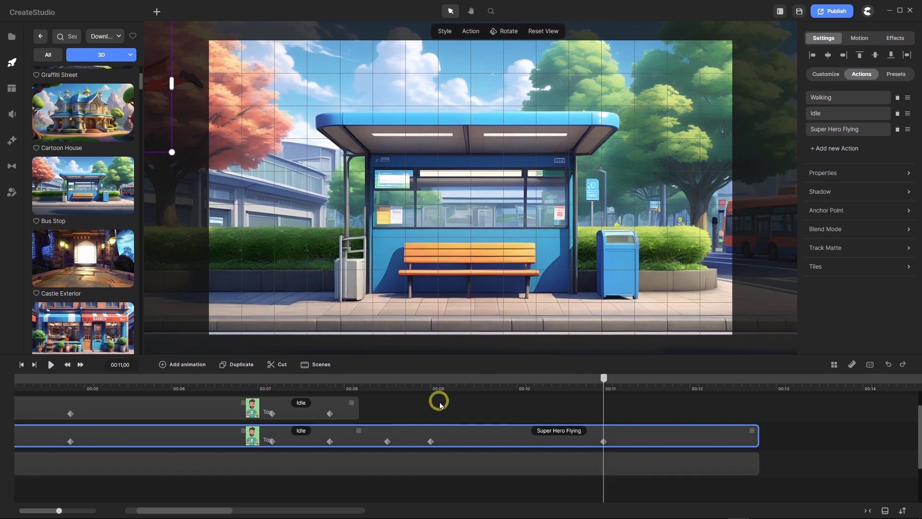
Preview the whole scene from 00:00,00 through Tom's exit flight and return the playhead to the start.
{"action": "left_click", "coordinate": [868, 510]}
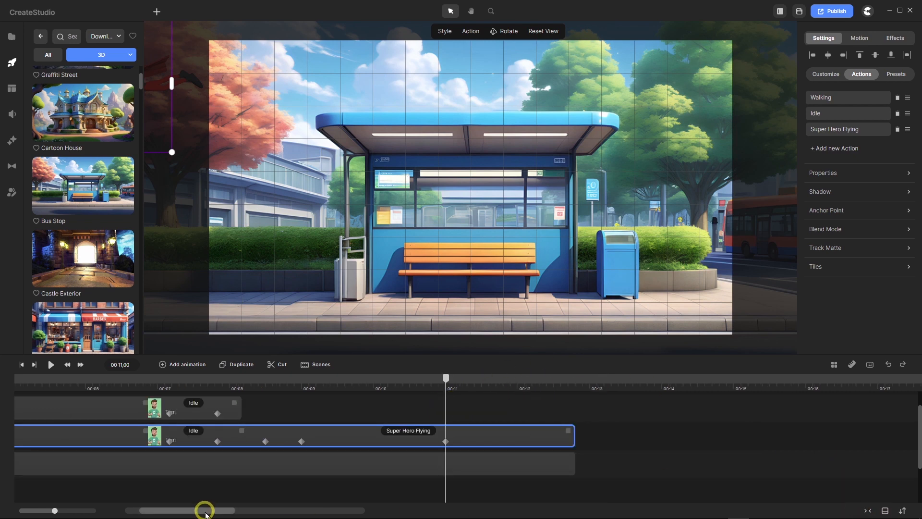
{"action": "left_click_drag", "start_coordinate": [205, 506], "coordinate": [154, 508]}
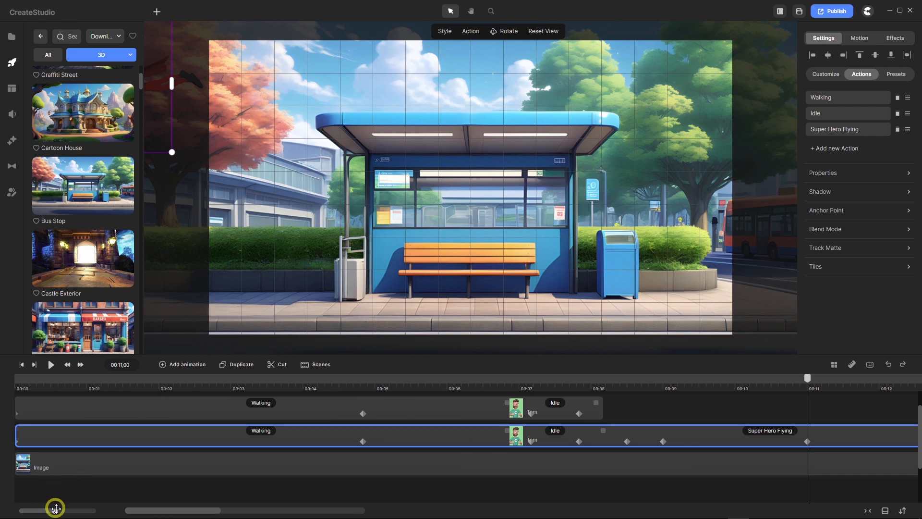
{"action": "left_click_drag", "start_coordinate": [53, 509], "coordinate": [51, 510]}
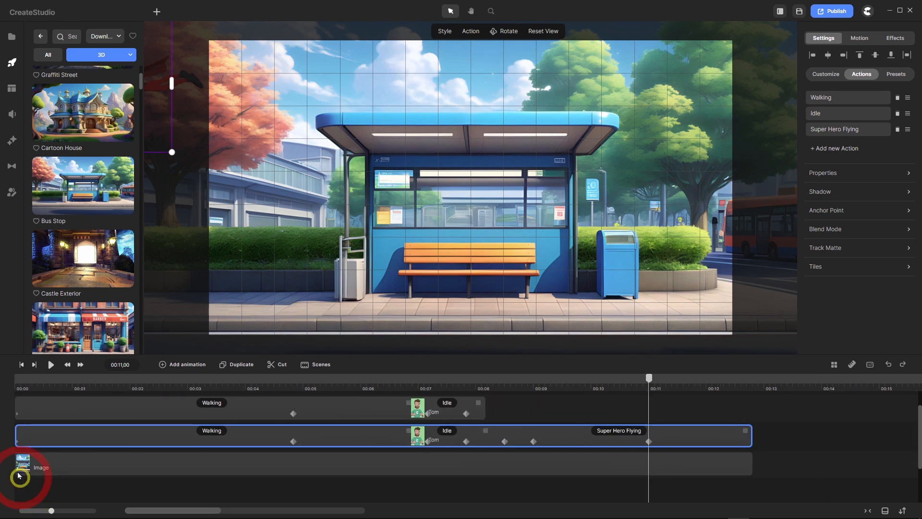
{"action": "left_click", "coordinate": [22, 365]}
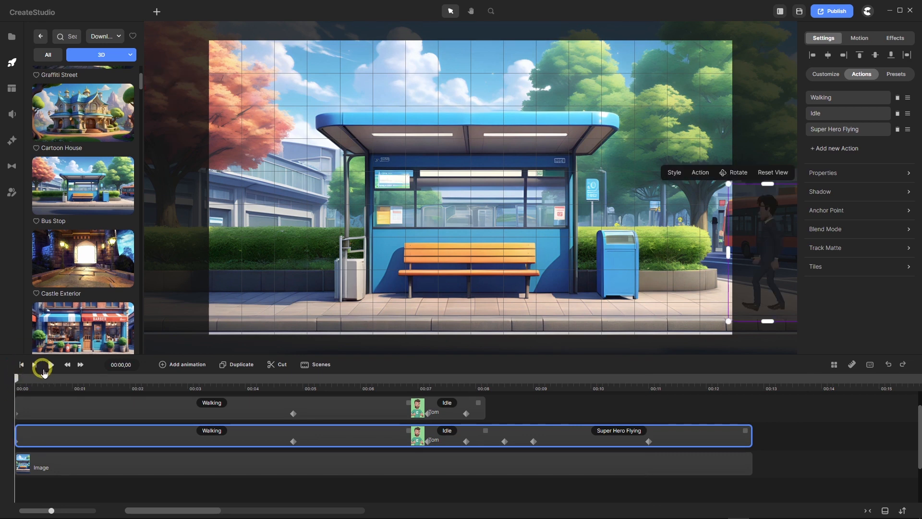
{"action": "left_click", "coordinate": [51, 366]}
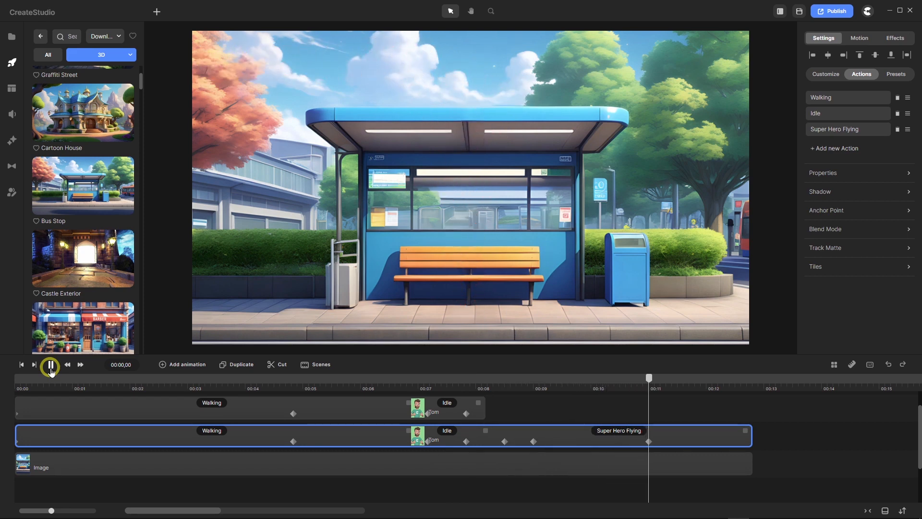
{"action": "left_click", "coordinate": [51, 365]}
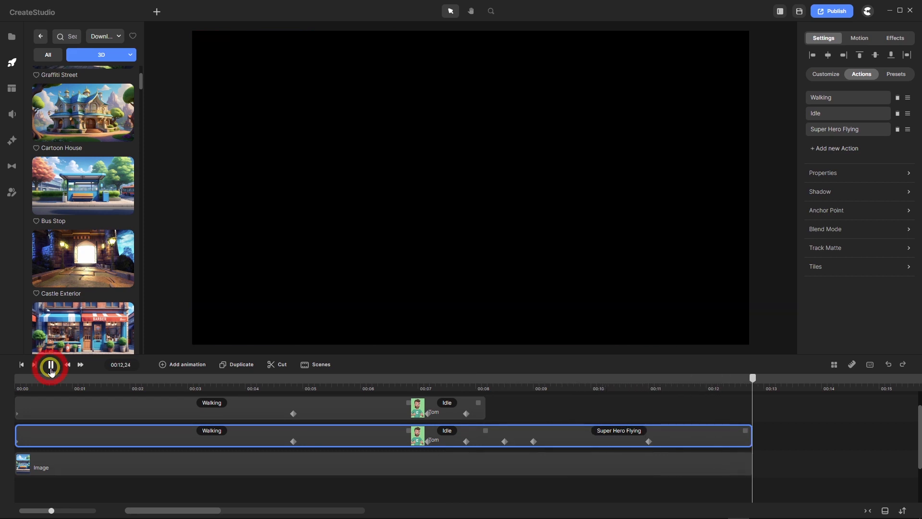
{"action": "left_click_drag", "start_coordinate": [752, 383], "coordinate": [11, 374]}
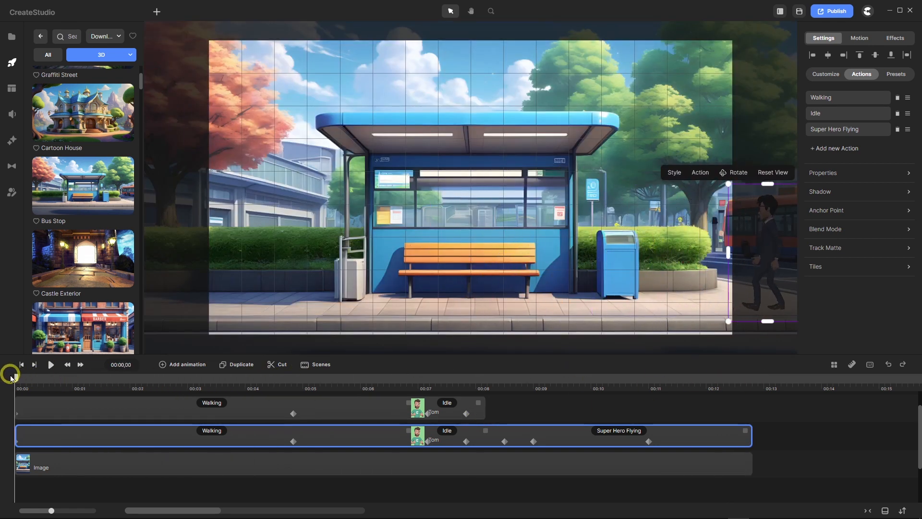
Add the Camera component to the bus stop scene.
{"action": "scroll", "coordinate": [129, 500], "scroll_direction": "up", "scroll_amount": 1}
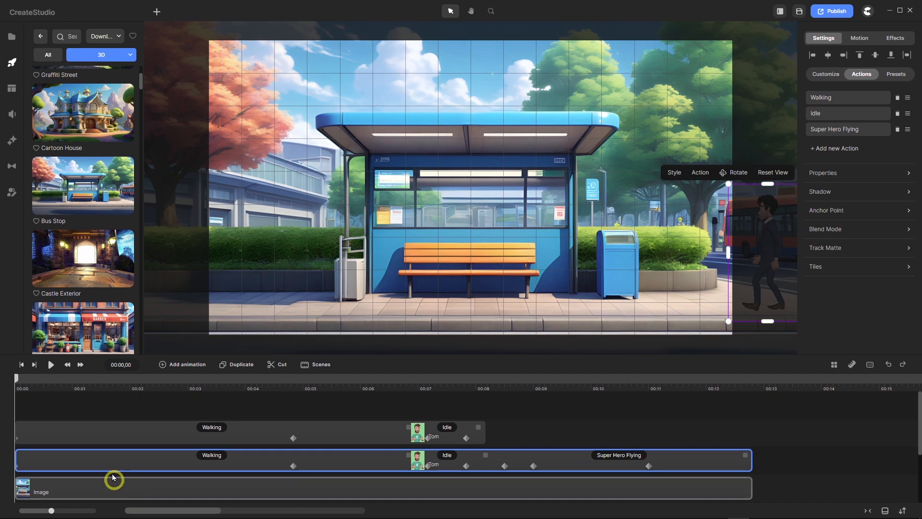
{"action": "left_click", "coordinate": [99, 404]}
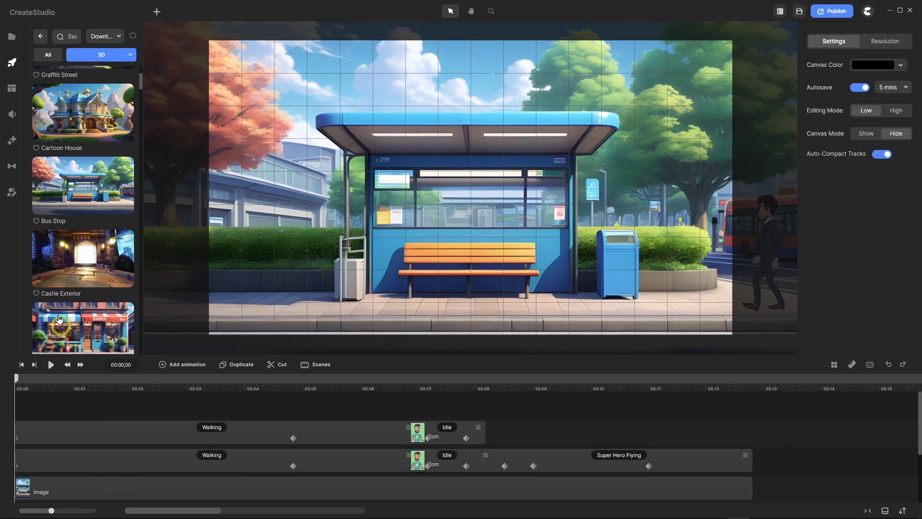
{"action": "left_click", "coordinate": [11, 140]}
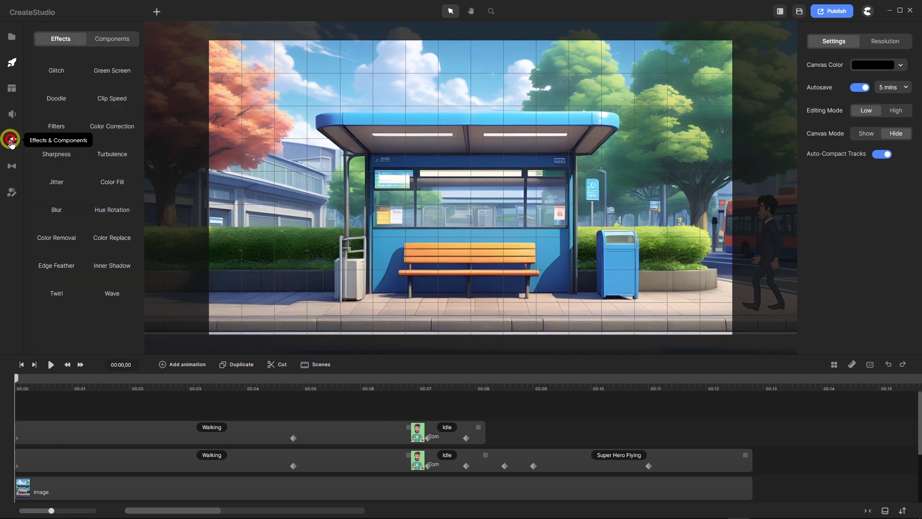
{"action": "left_click", "coordinate": [118, 39]}
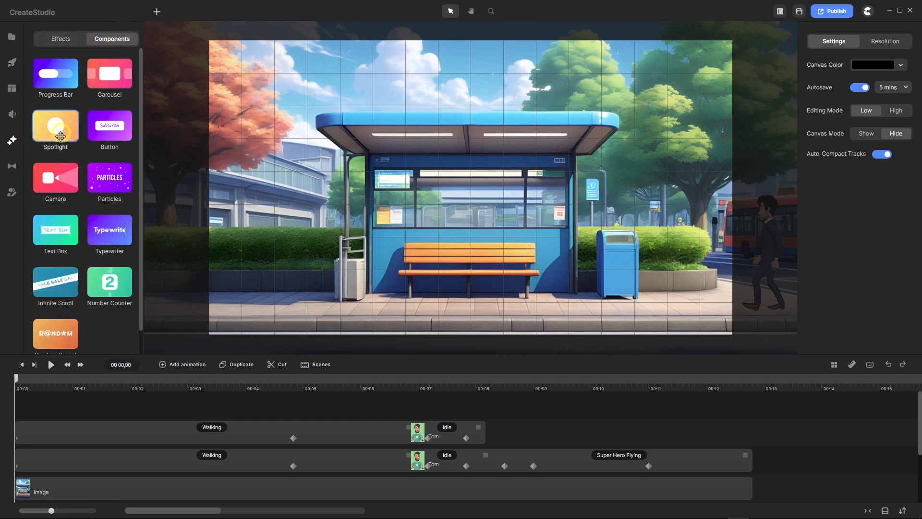
{"action": "left_click_drag", "start_coordinate": [53, 179], "coordinate": [436, 153]}
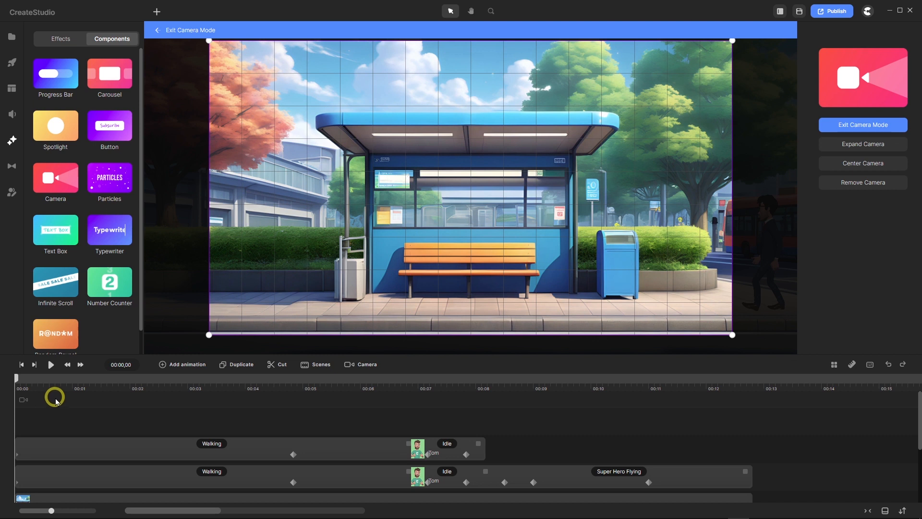
Add an animation to the camera track and move it to start at 00:00,00.
{"action": "right_click", "coordinate": [56, 401]}
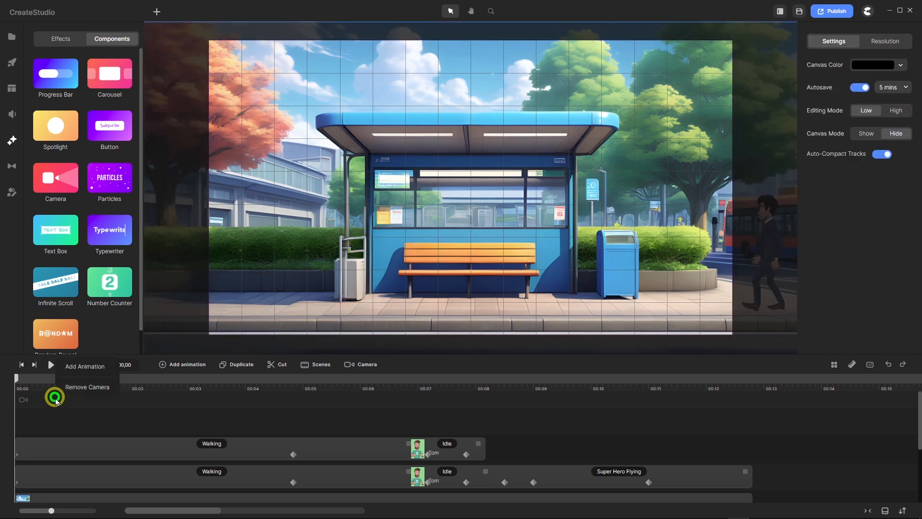
{"action": "left_click", "coordinate": [91, 367]}
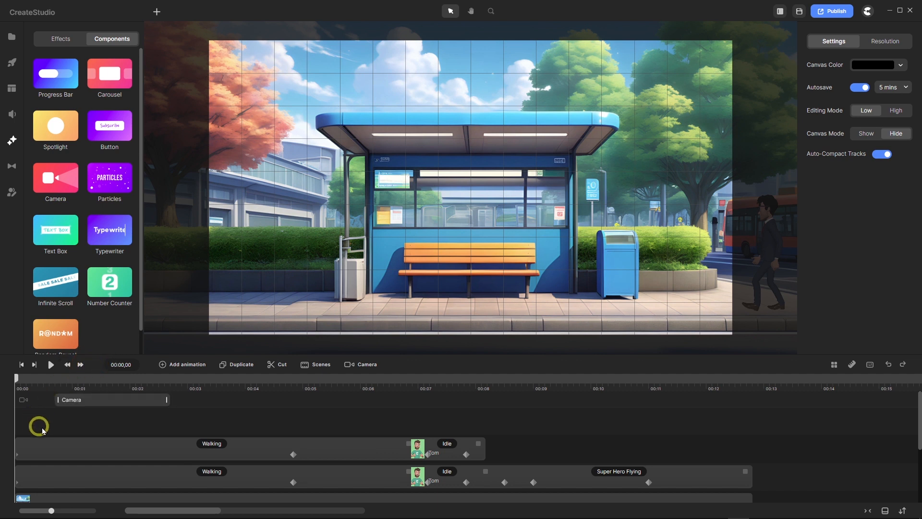
{"action": "left_click", "coordinate": [101, 405]}
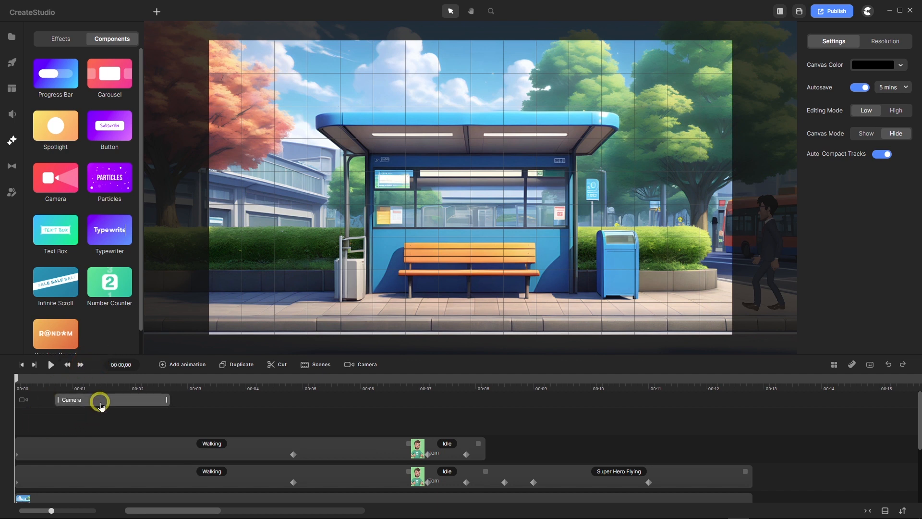
{"action": "left_click_drag", "start_coordinate": [108, 403], "coordinate": [65, 409]}
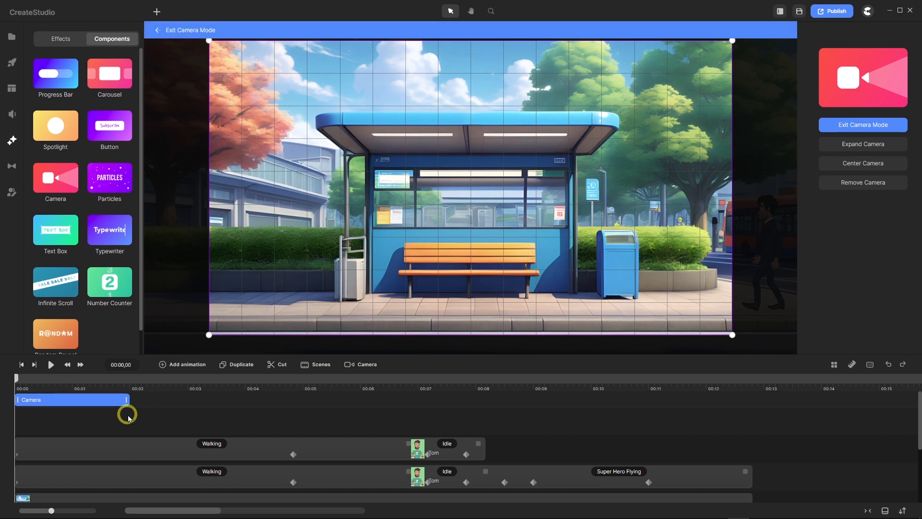
Set the camera animation's easing to Soft with the Out option.
{"action": "left_click", "coordinate": [84, 403]}
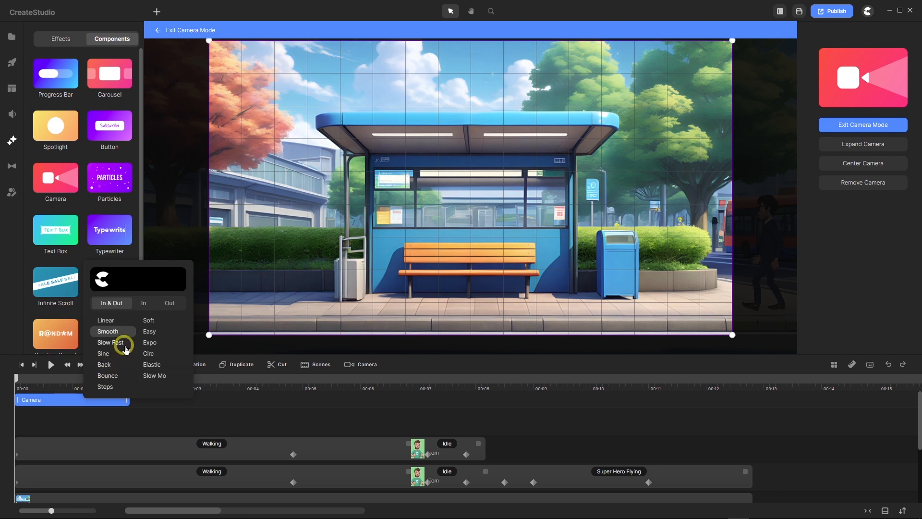
{"action": "left_click", "coordinate": [170, 303]}
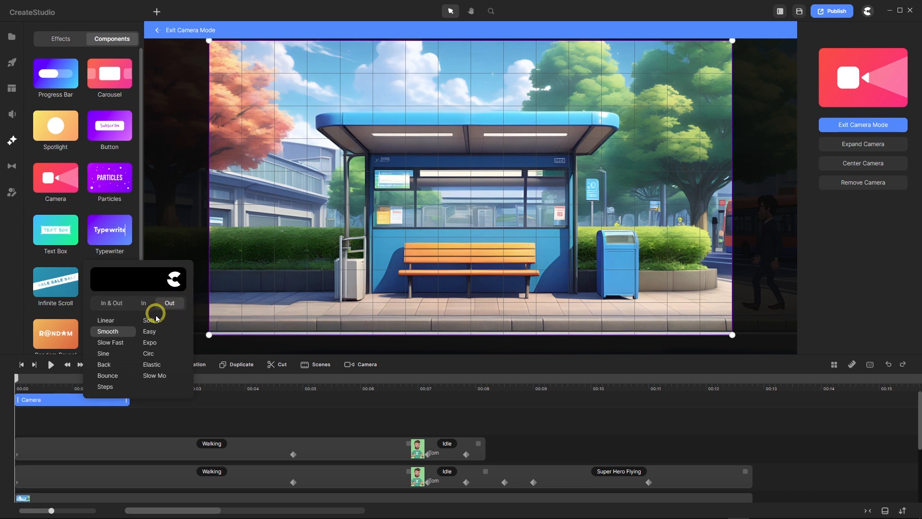
{"action": "left_click", "coordinate": [147, 321]}
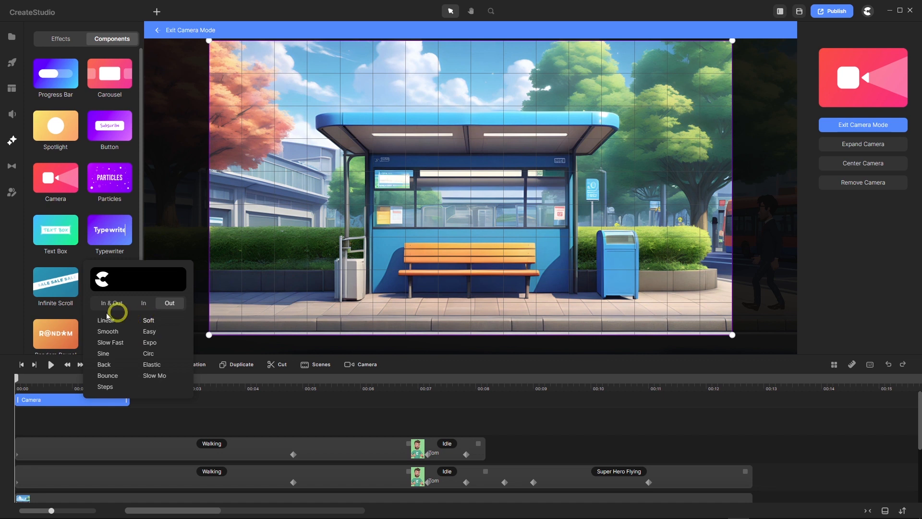
Shorten the camera animation so it ends at 00:01,00.
{"action": "left_click", "coordinate": [35, 380]}
{"action": "left_click", "coordinate": [35, 379]}
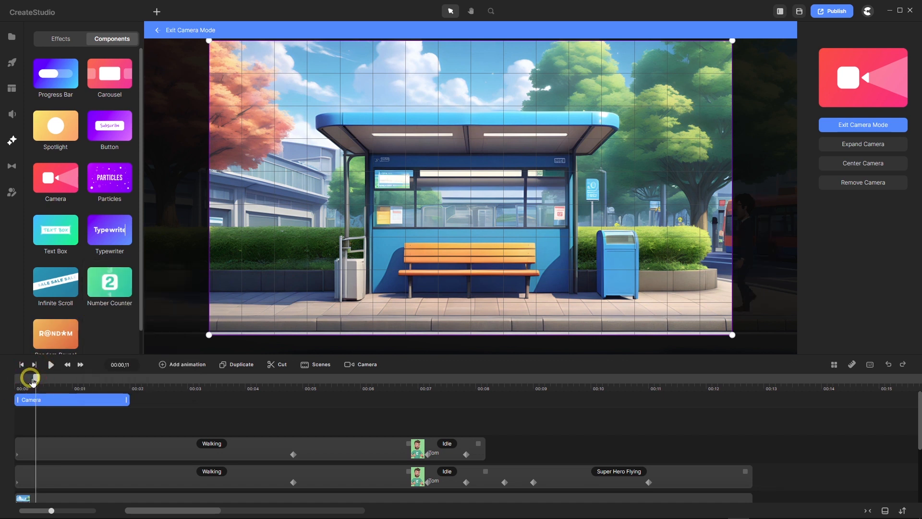
{"action": "left_click_drag", "start_coordinate": [36, 381], "coordinate": [72, 409]}
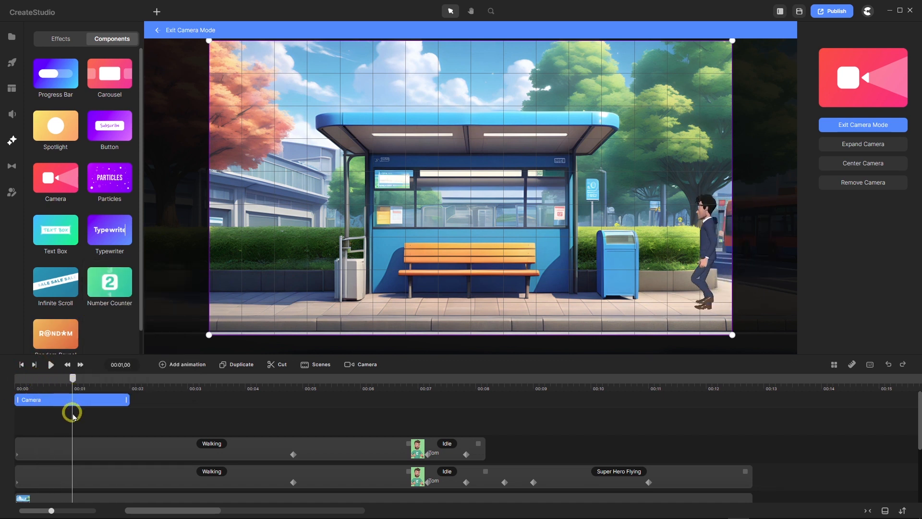
{"action": "left_click_drag", "start_coordinate": [126, 401], "coordinate": [76, 419]}
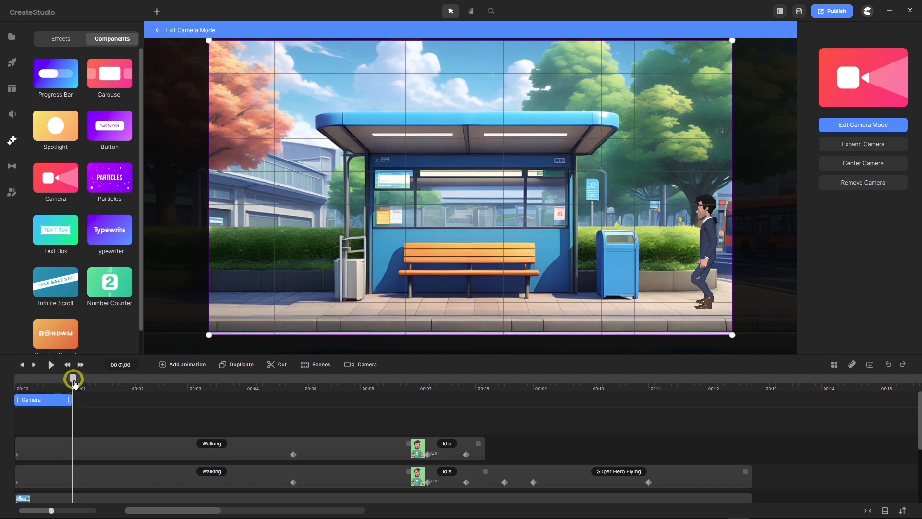
At 00:01,01, shrink the camera frame to the lower-right part of the scene around walking Tom.
{"action": "mouse_move", "coordinate": [73, 382]}
{"action": "left_mouse_down"}
{"action": "mouse_move", "coordinate": [17, 383]}
{"action": "mouse_move", "coordinate": [77, 389]}
{"action": "left_mouse_up"}
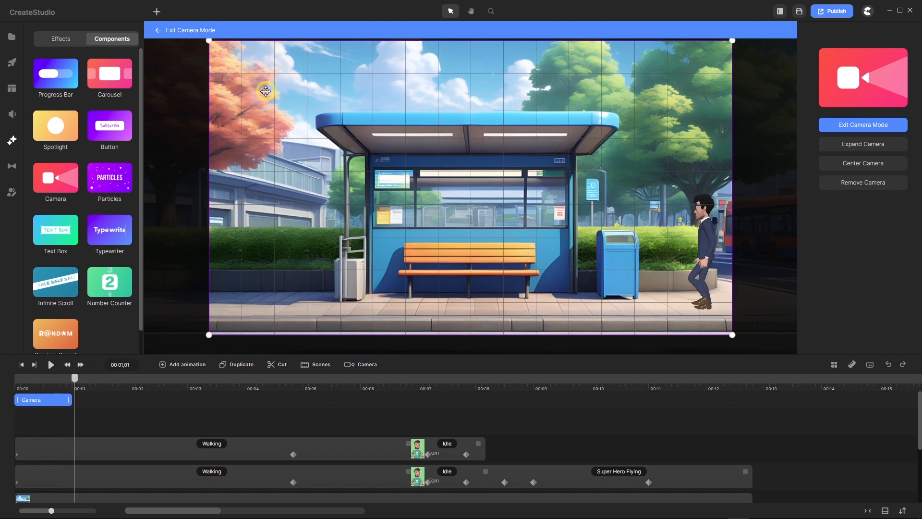
{"action": "left_click_drag", "start_coordinate": [208, 41], "coordinate": [472, 191]}
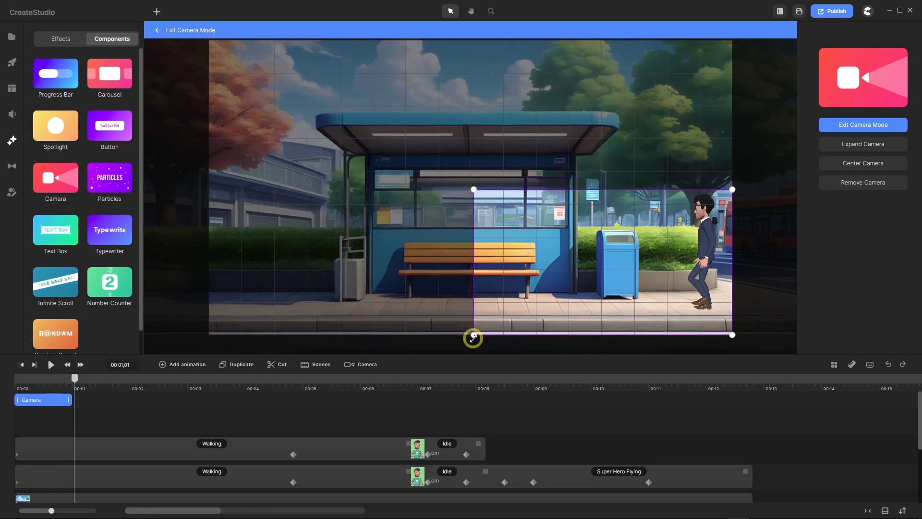
{"action": "left_click_drag", "start_coordinate": [474, 334], "coordinate": [491, 320]}
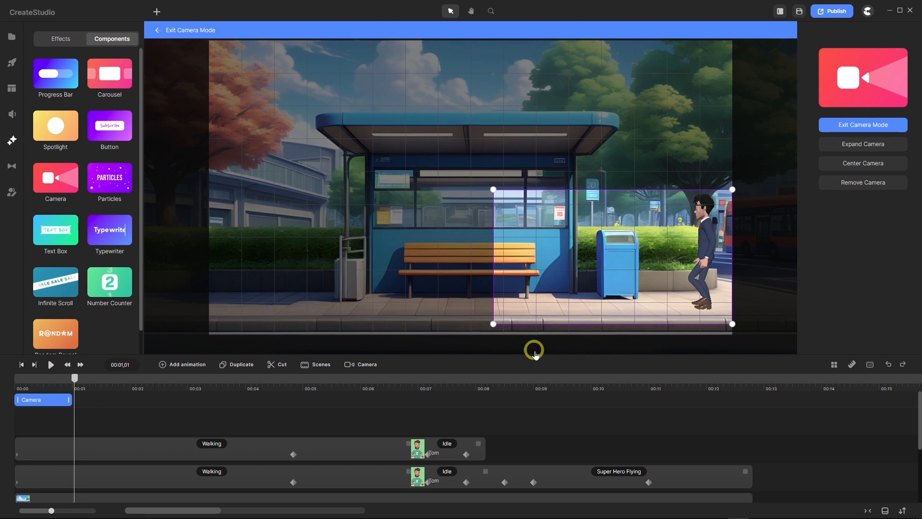
Turn off Snap to Grid and tighten the camera frame's lower-left corner to just below Tom's feet.
{"action": "left_click", "coordinate": [834, 364]}
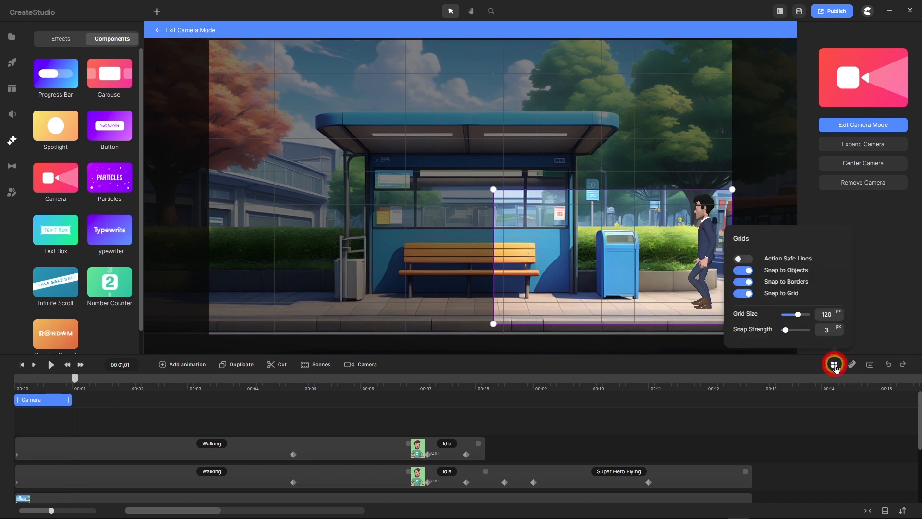
{"action": "left_click", "coordinate": [742, 295]}
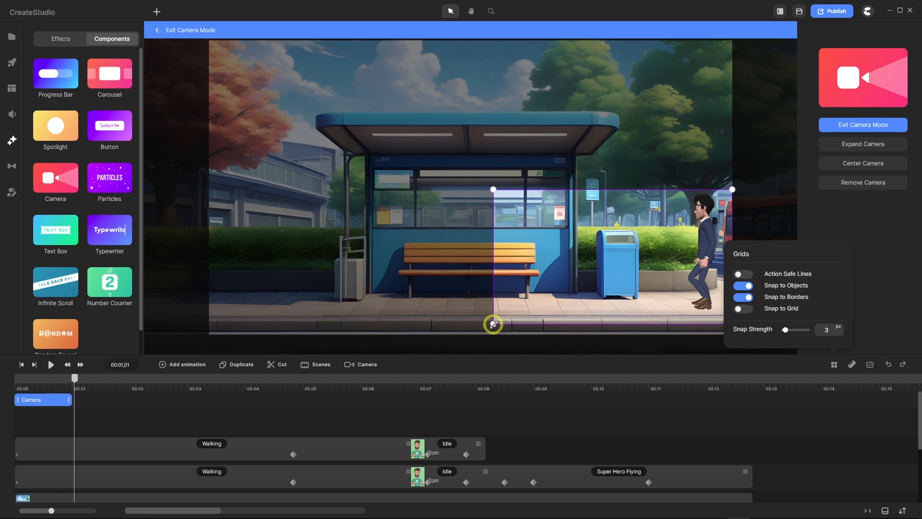
{"action": "left_click_drag", "start_coordinate": [493, 324], "coordinate": [509, 316]}
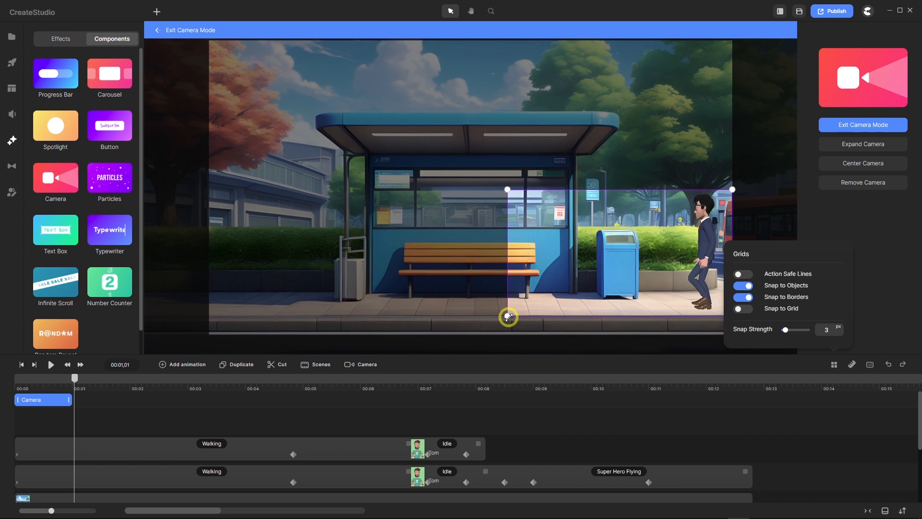
{"action": "left_click_drag", "start_coordinate": [509, 316], "coordinate": [507, 316]}
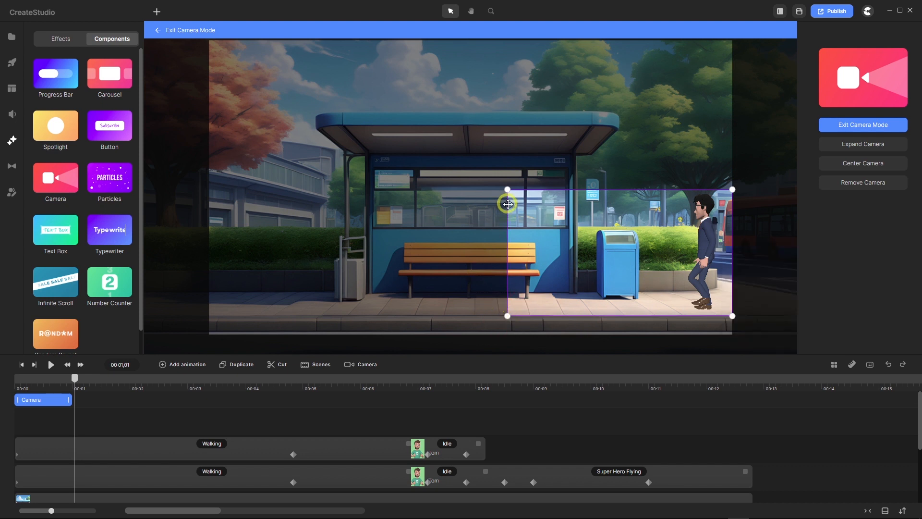
Enlarge the camera frame slightly at its upper-left corner and add a second camera animation after the first one.
{"action": "left_click_drag", "start_coordinate": [507, 189], "coordinate": [505, 187]}
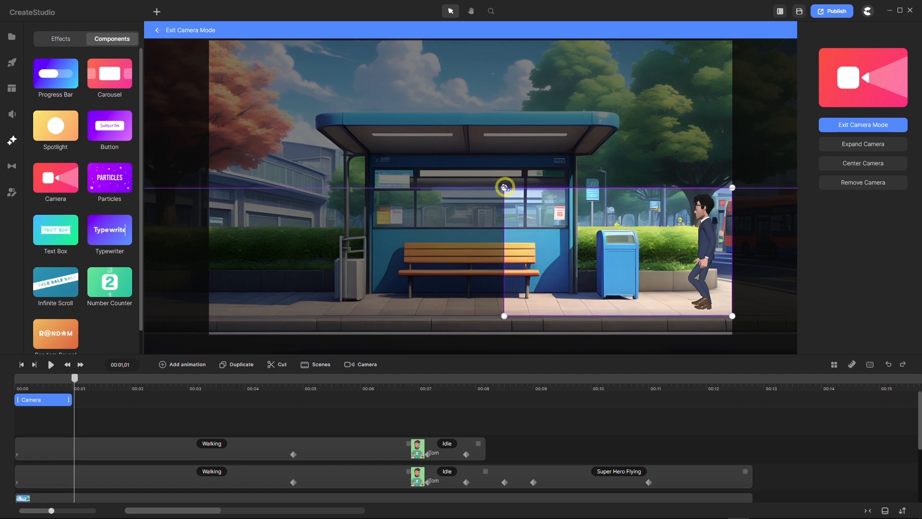
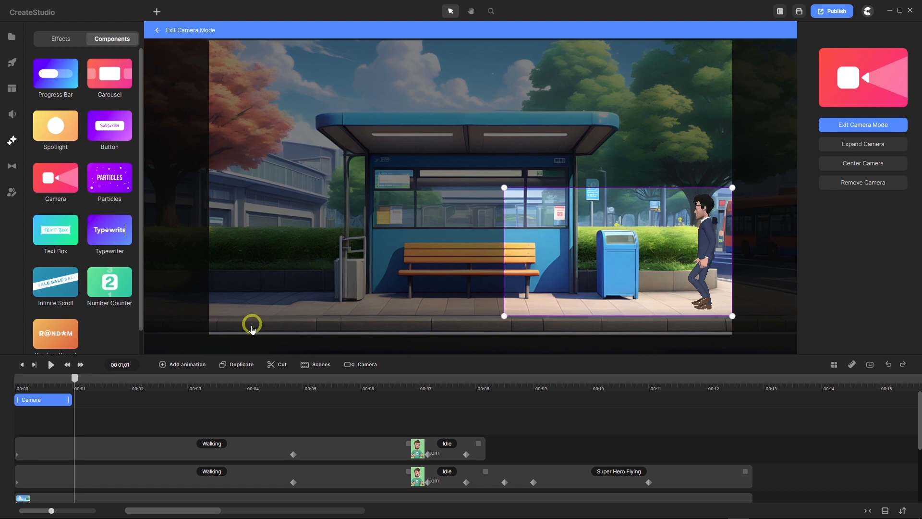
{"action": "mouse_move", "coordinate": [76, 380]}
{"action": "left_mouse_down"}
{"action": "mouse_move", "coordinate": [2, 384]}
{"action": "mouse_move", "coordinate": [83, 384]}
{"action": "left_mouse_up"}
{"action": "left_click", "coordinate": [93, 397]}
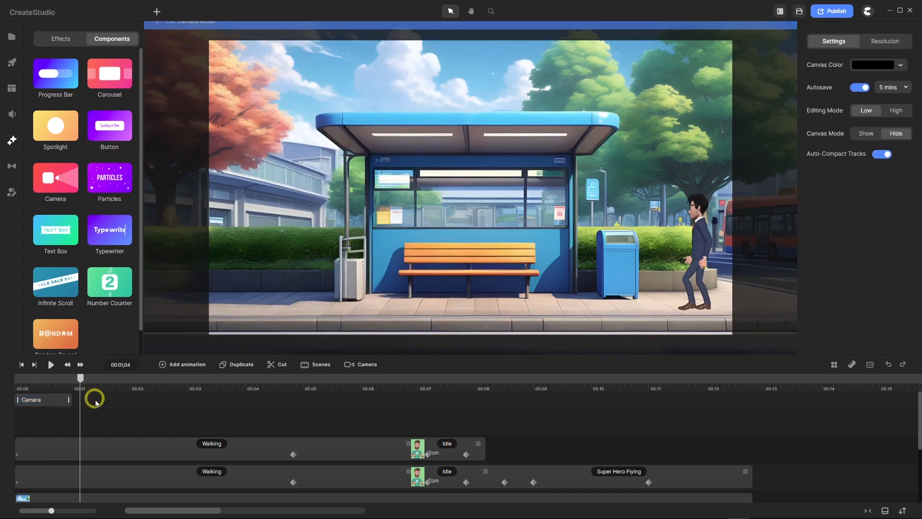
{"action": "right_click", "coordinate": [94, 397]}
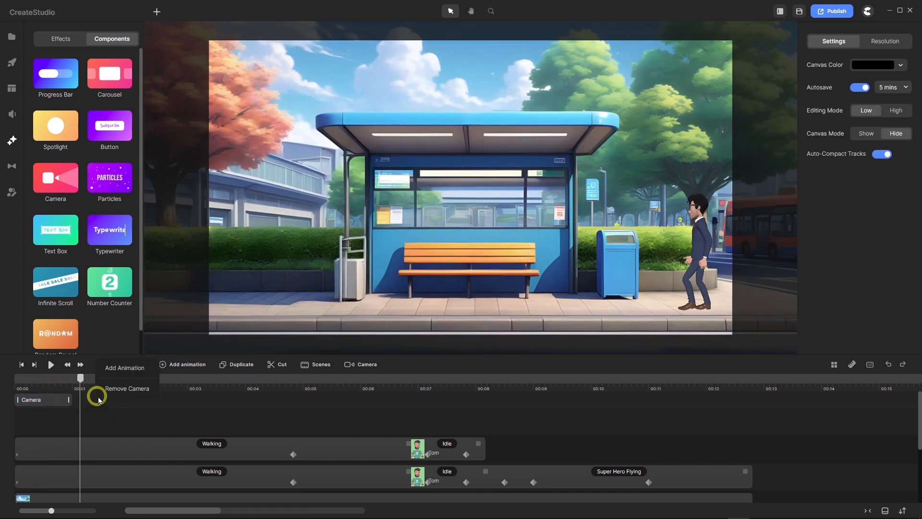
{"action": "left_click", "coordinate": [123, 371]}
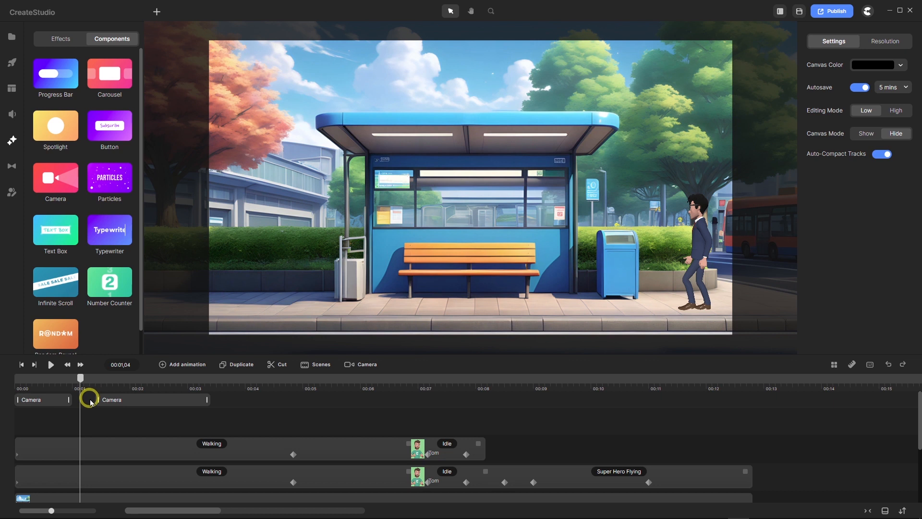
Set the second camera animation's easing to Soft with In & Out and start it directly after the first one.
{"action": "left_click", "coordinate": [123, 401]}
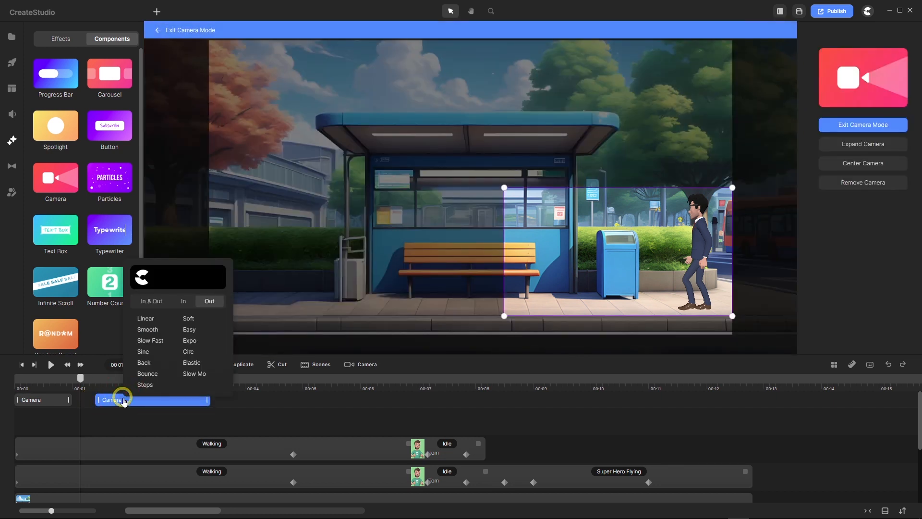
{"action": "left_click", "coordinate": [151, 301]}
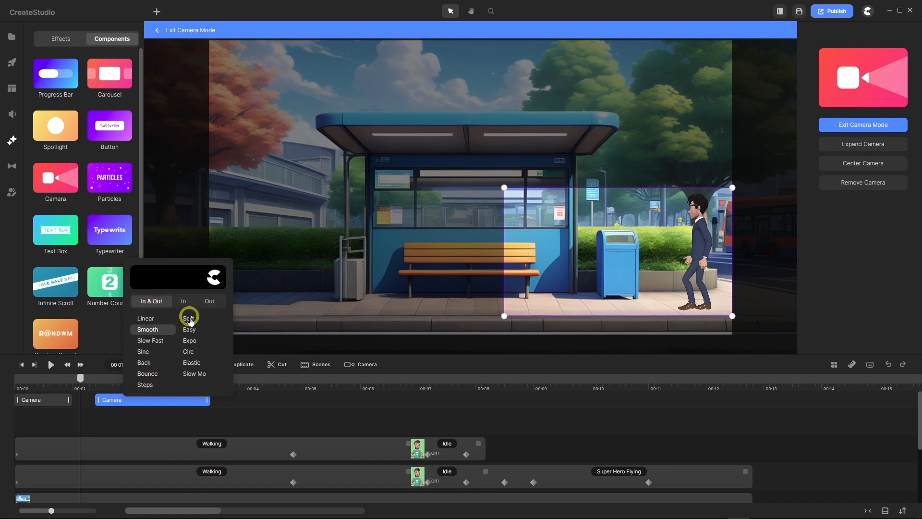
{"action": "left_click", "coordinate": [189, 319]}
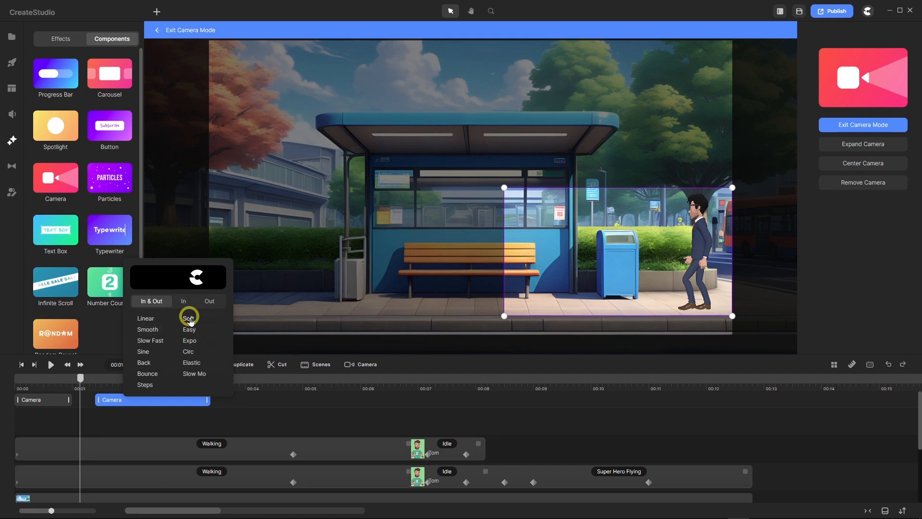
{"action": "left_click", "coordinate": [237, 409]}
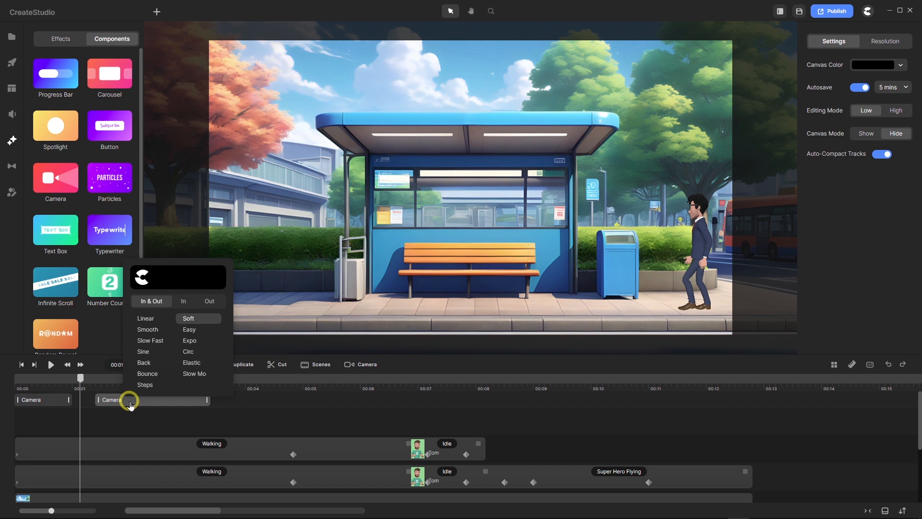
{"action": "left_click_drag", "start_coordinate": [131, 404], "coordinate": [108, 403]}
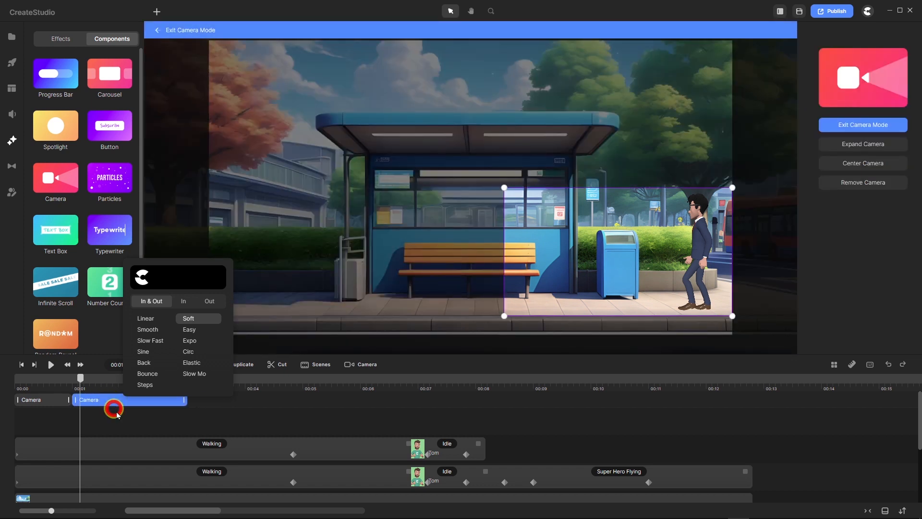
Extend the second camera animation to end at 00:04,25 and move its frame to centre on Tom in front of the bench.
{"action": "left_click", "coordinate": [103, 380]}
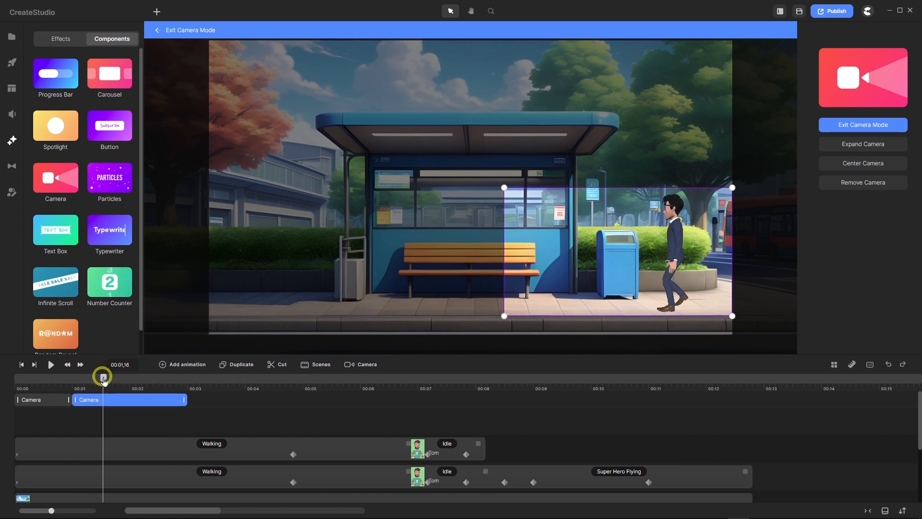
{"action": "left_click_drag", "start_coordinate": [103, 381], "coordinate": [293, 391]}
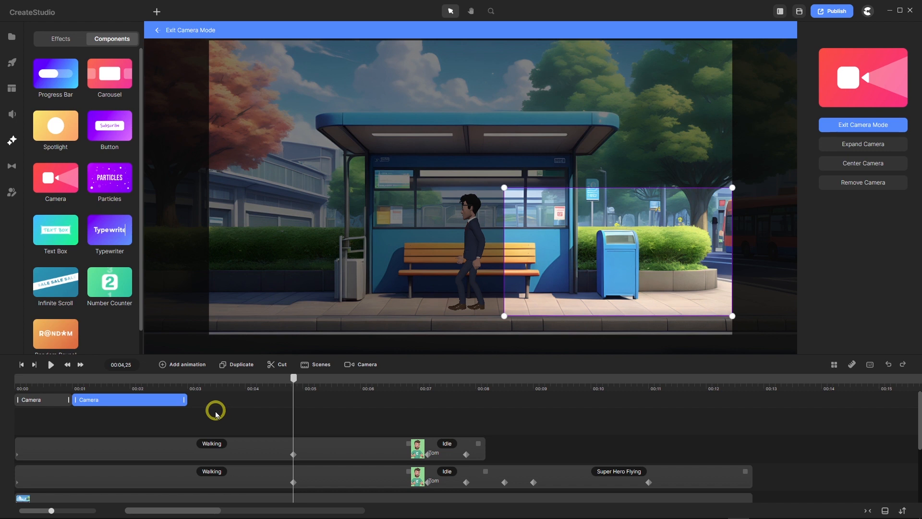
{"action": "left_click_drag", "start_coordinate": [187, 399], "coordinate": [288, 420]}
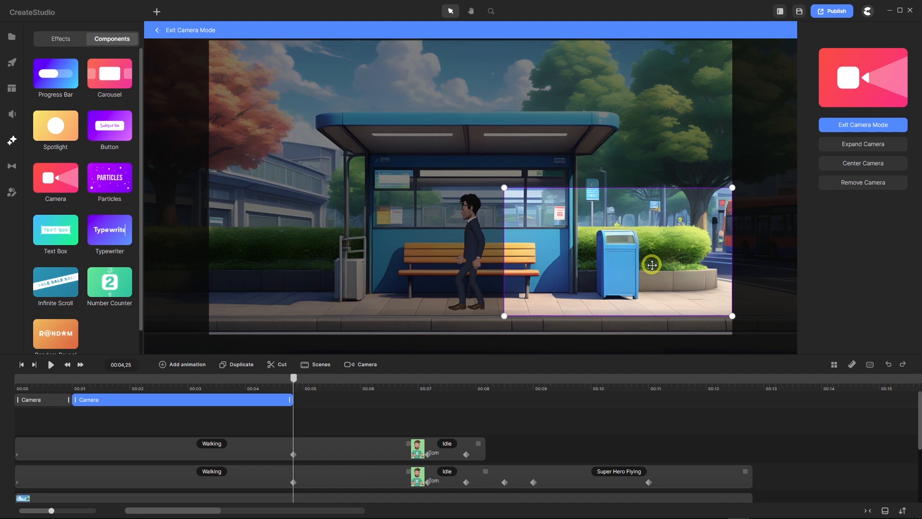
{"action": "left_click_drag", "start_coordinate": [643, 266], "coordinate": [510, 259]}
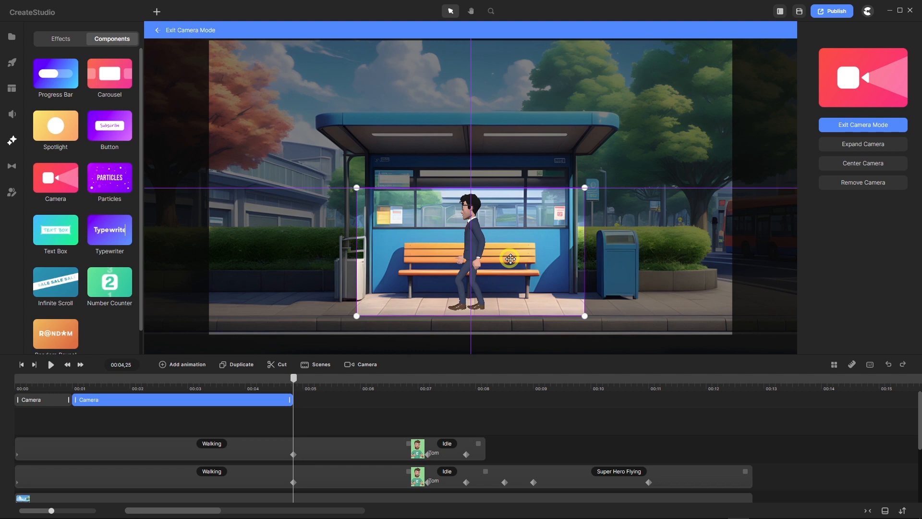
{"action": "left_click_drag", "start_coordinate": [510, 258], "coordinate": [510, 259]}
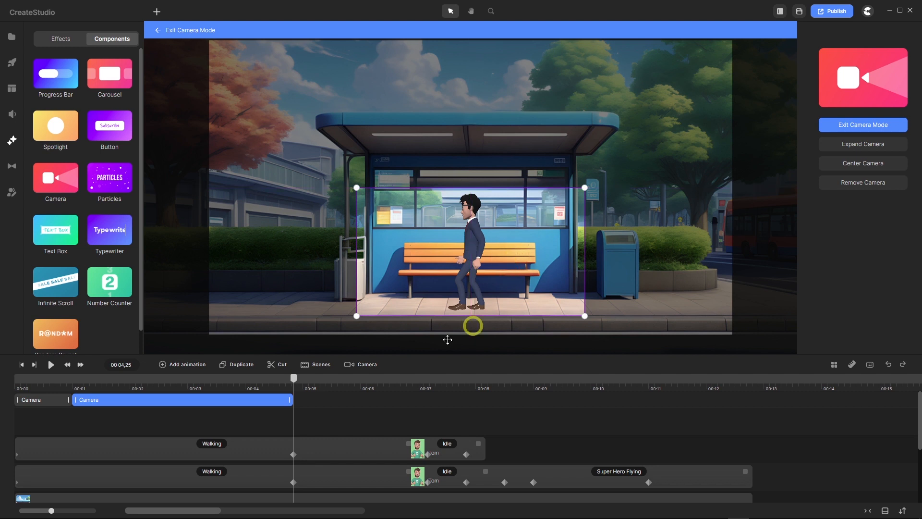
Set the second camera animation aside to reframe the first one around Tom by the trash bin at 00:01,02, then restore the second's position.
{"action": "left_click_drag", "start_coordinate": [294, 379], "coordinate": [77, 391]}
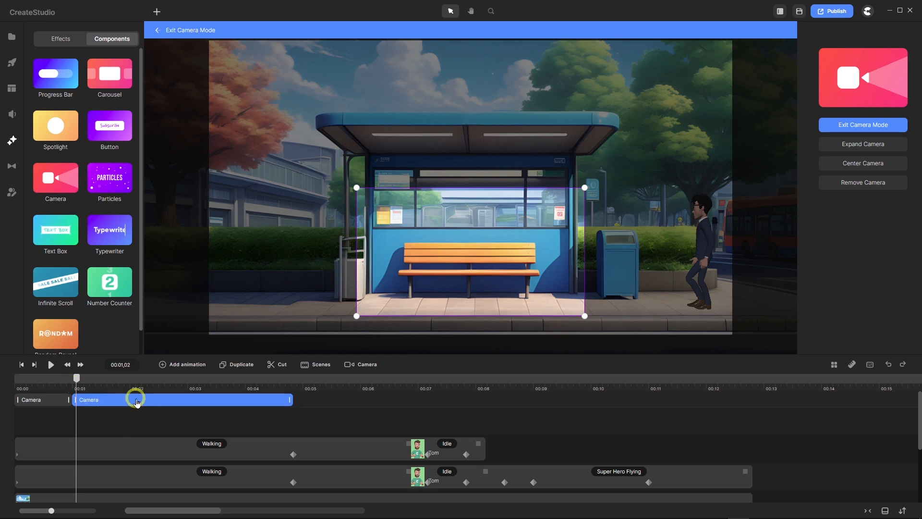
{"action": "left_click_drag", "start_coordinate": [137, 403], "coordinate": [160, 403]}
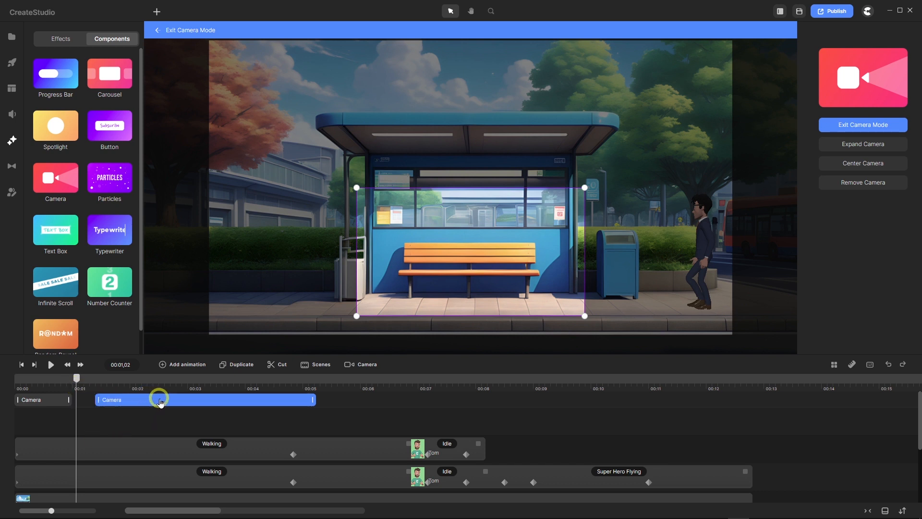
{"action": "left_click", "coordinate": [82, 401]}
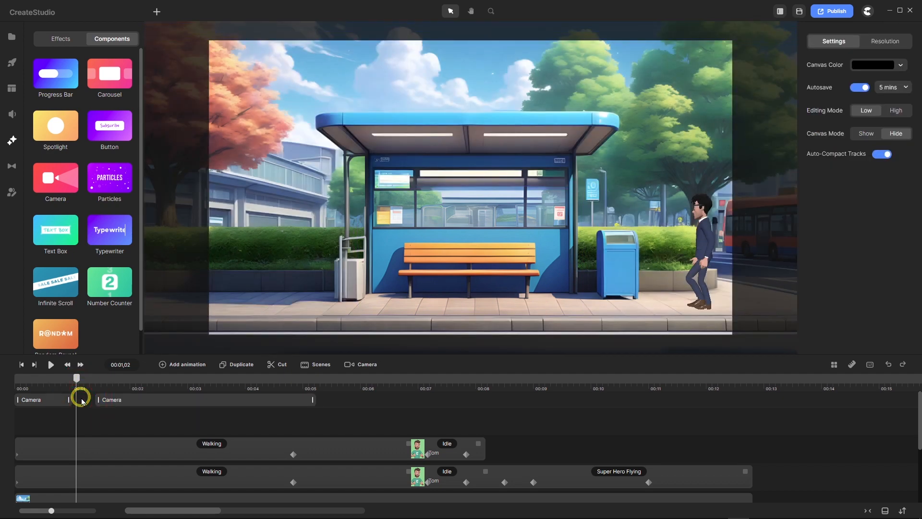
{"action": "left_click", "coordinate": [54, 403]}
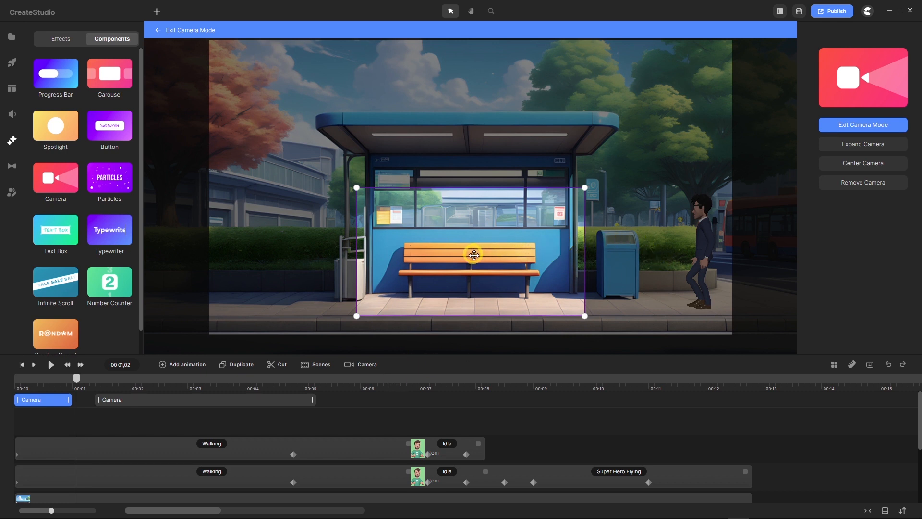
{"action": "left_click_drag", "start_coordinate": [474, 254], "coordinate": [621, 254]}
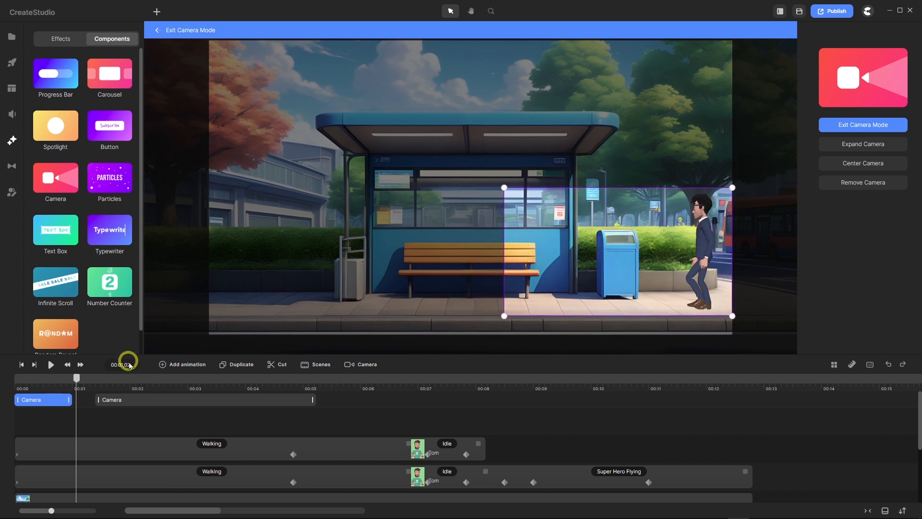
{"action": "left_click_drag", "start_coordinate": [77, 378], "coordinate": [294, 389]}
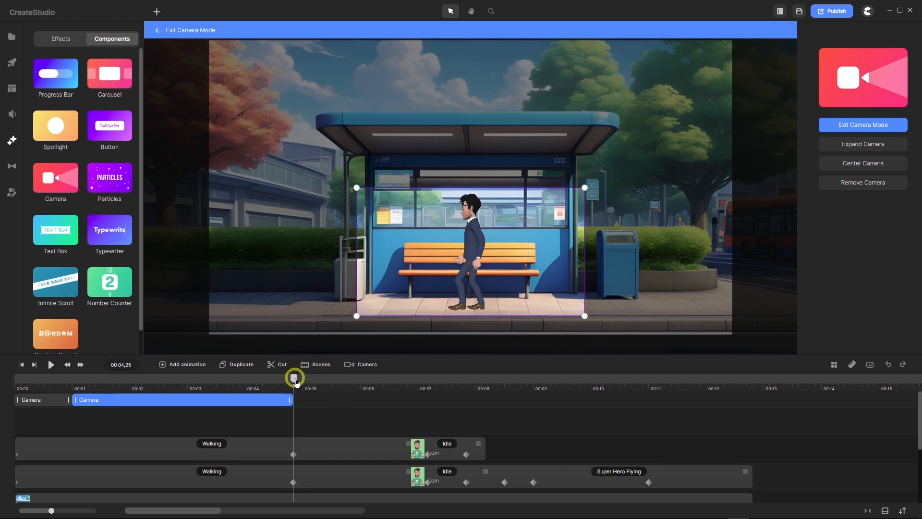
Place the playhead at superhero Tom's takeoff keyframe at 00:08,15 and add a third camera animation after it.
{"action": "left_click_drag", "start_coordinate": [296, 382], "coordinate": [516, 378]}
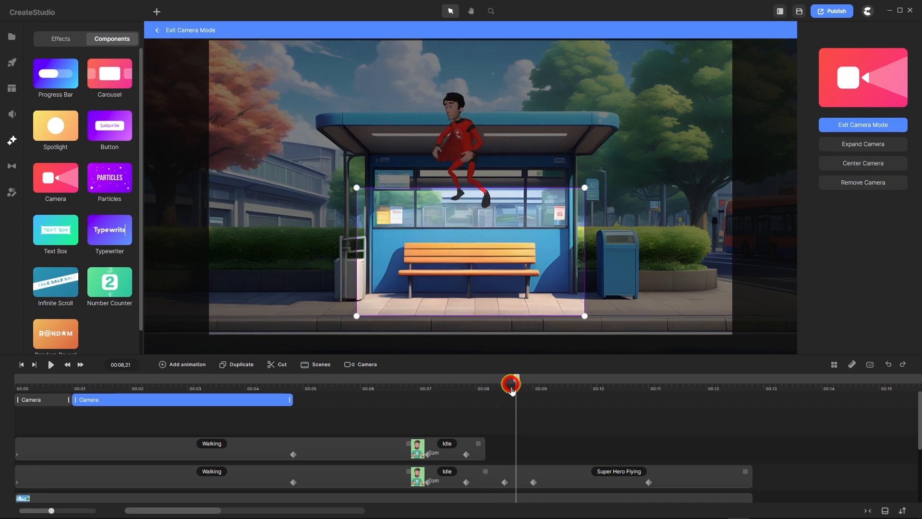
{"action": "left_click", "coordinate": [503, 472]}
{"action": "left_click_drag", "start_coordinate": [517, 377], "coordinate": [507, 379]}
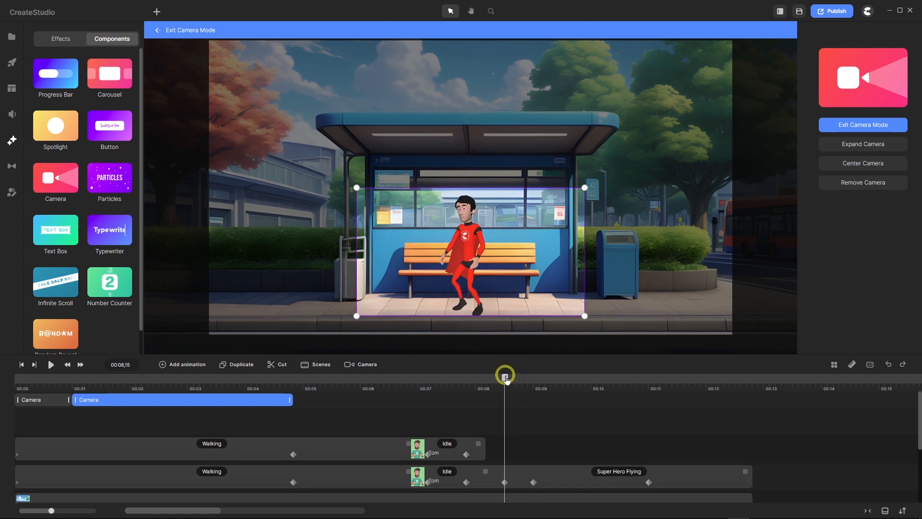
{"action": "right_click", "coordinate": [526, 405]}
{"action": "left_click", "coordinate": [549, 373]}
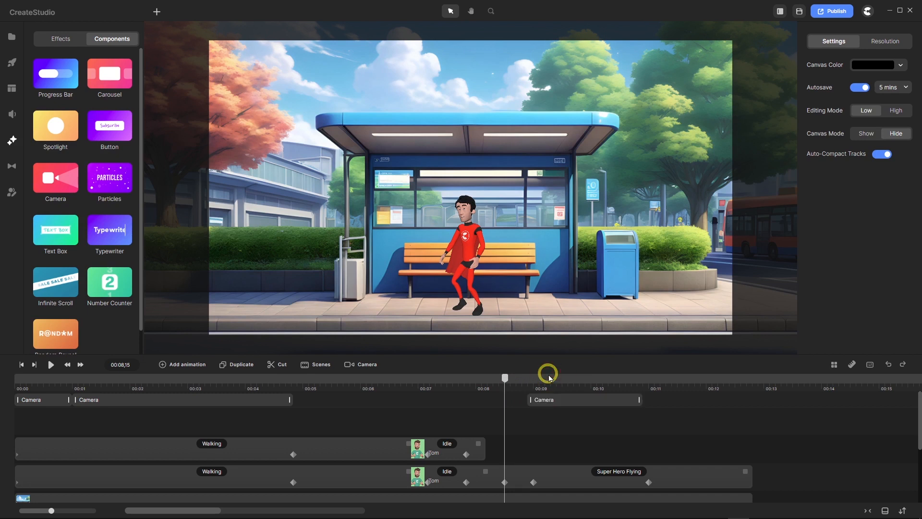
Start the third camera animation at 00:08,15 and shorten it to end at 00:09,00.
{"action": "left_click", "coordinate": [552, 402]}
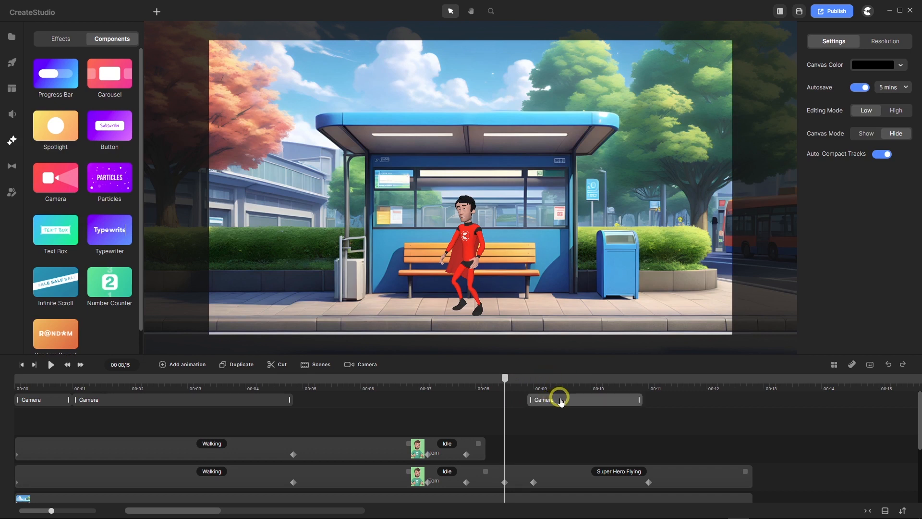
{"action": "left_click_drag", "start_coordinate": [561, 401], "coordinate": [541, 401]}
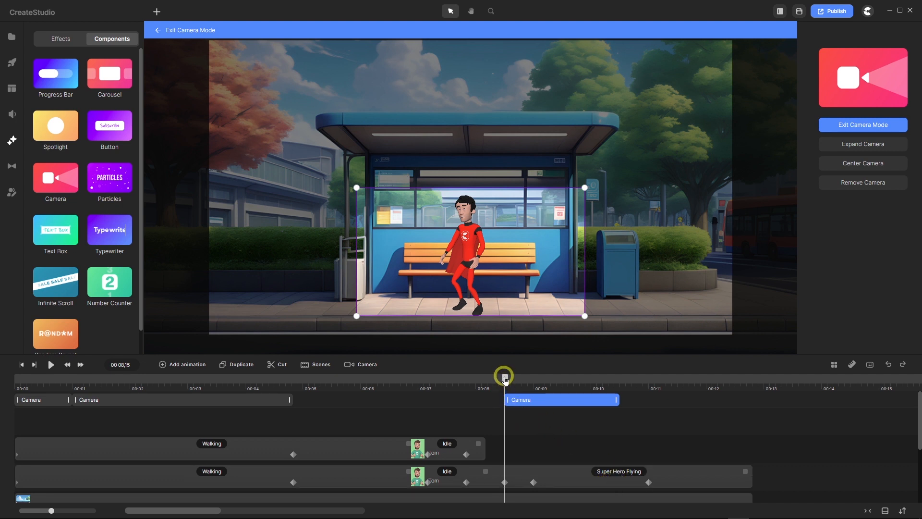
{"action": "left_click_drag", "start_coordinate": [616, 398], "coordinate": [533, 383]}
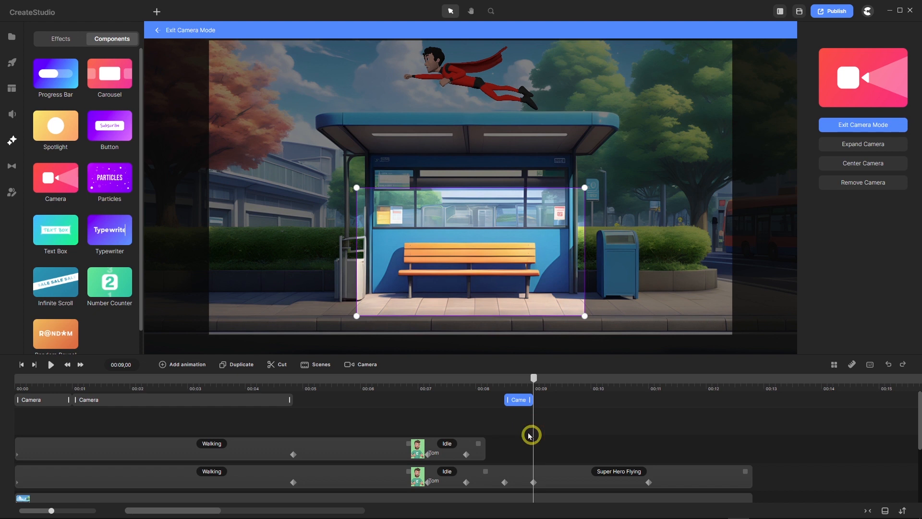
Set the third camera animation's easing to Soft with the Out option.
{"action": "left_click", "coordinate": [519, 400]}
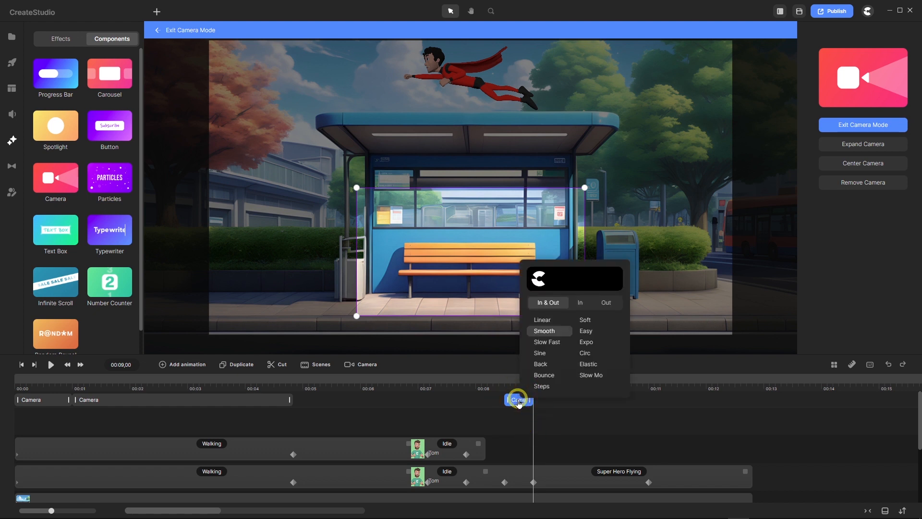
{"action": "left_click", "coordinate": [556, 332]}
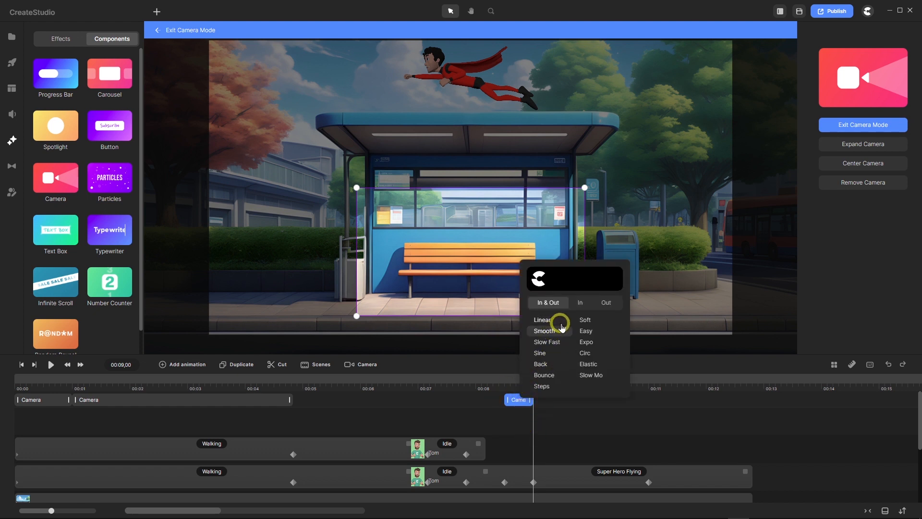
{"action": "left_click", "coordinate": [606, 304]}
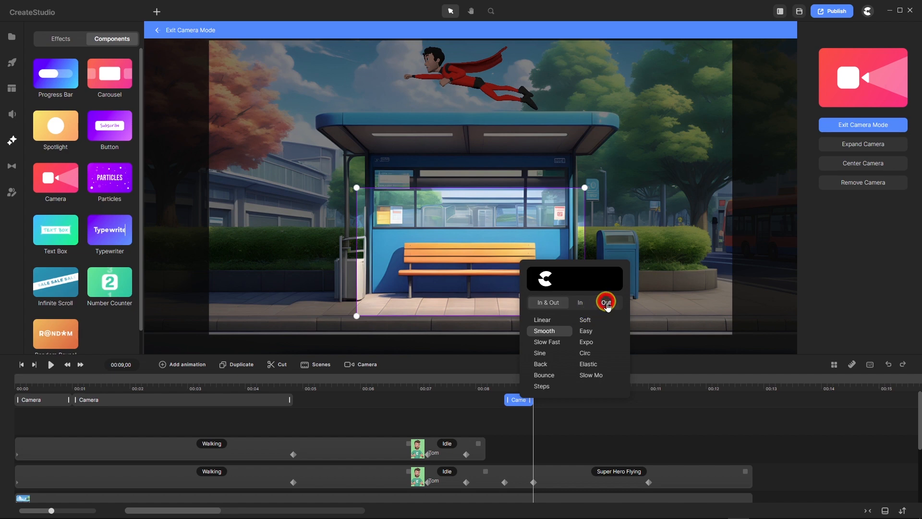
{"action": "left_click", "coordinate": [587, 320]}
{"action": "left_click", "coordinate": [513, 423]}
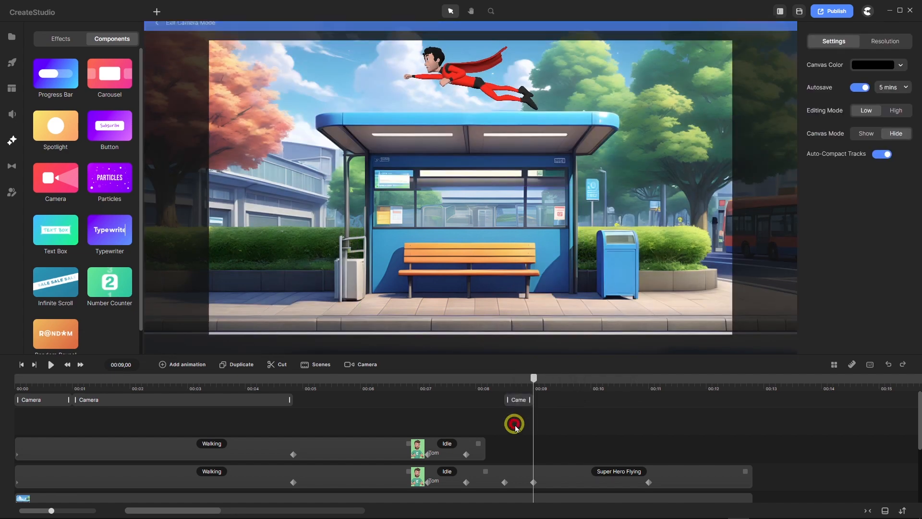
At 00:09,02, move the third camera animation's frame straight up to the scene's upper edge around flying Tom.
{"action": "left_click", "coordinate": [521, 400]}
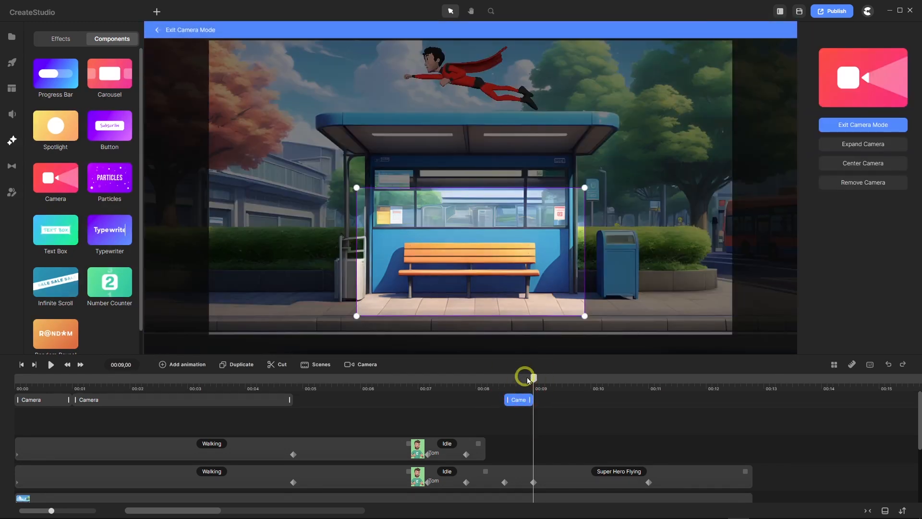
{"action": "mouse_move", "coordinate": [525, 378]}
{"action": "left_mouse_down"}
{"action": "mouse_move", "coordinate": [504, 378]}
{"action": "mouse_move", "coordinate": [539, 377]}
{"action": "left_mouse_up"}
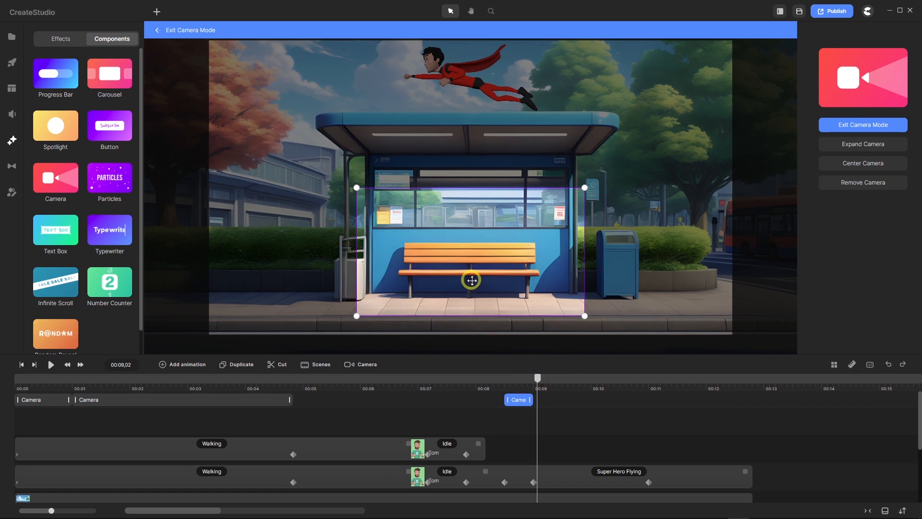
{"action": "left_click_drag", "start_coordinate": [471, 280], "coordinate": [471, 134]}
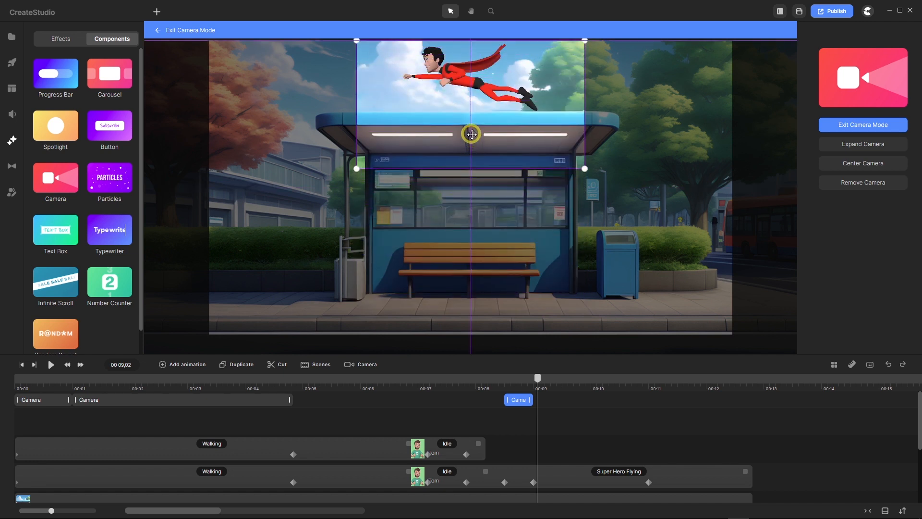
{"action": "left_click_drag", "start_coordinate": [471, 134], "coordinate": [472, 134]}
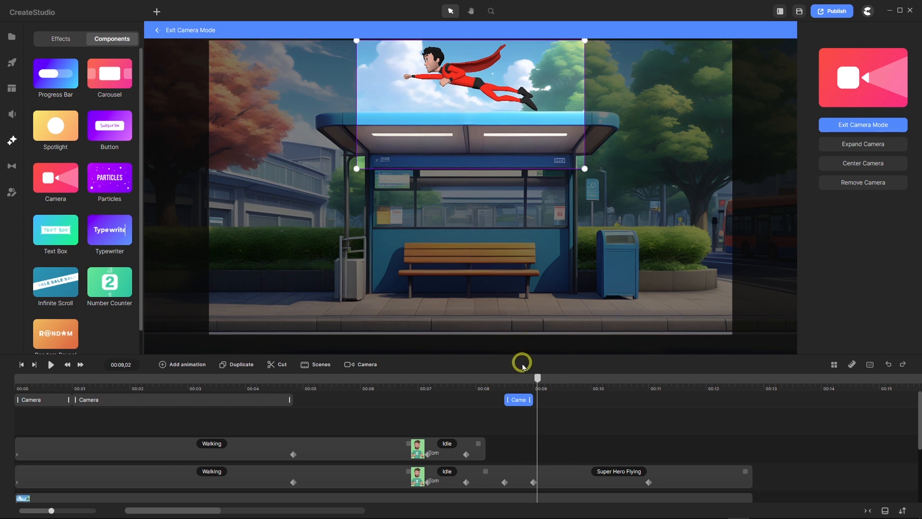
Review the camera moves from the beginning and add a fourth camera animation after the third, past 00:09,06.
{"action": "left_click_drag", "start_coordinate": [537, 379], "coordinate": [215, 368]}
{"action": "left_click", "coordinate": [12, 363]}
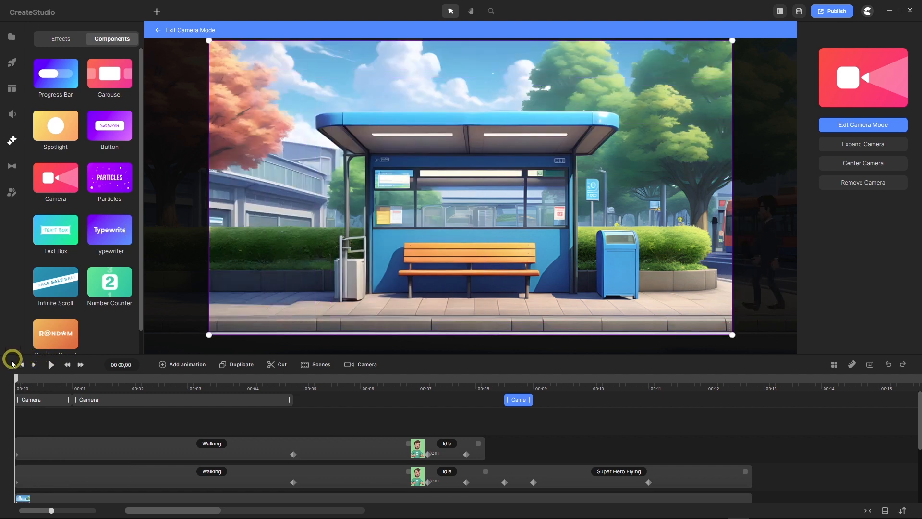
{"action": "left_click_drag", "start_coordinate": [21, 366], "coordinate": [547, 430]}
{"action": "left_click", "coordinate": [566, 406]}
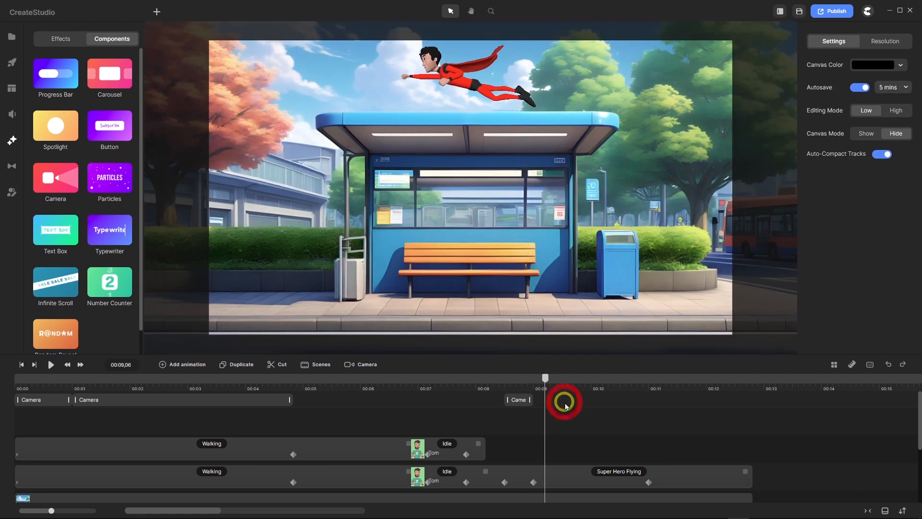
{"action": "right_click", "coordinate": [565, 406]}
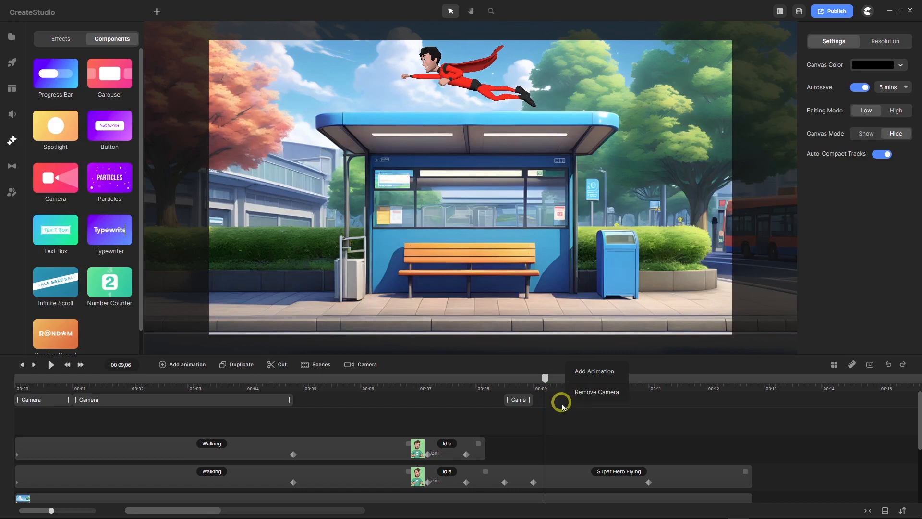
{"action": "left_click", "coordinate": [592, 371]}
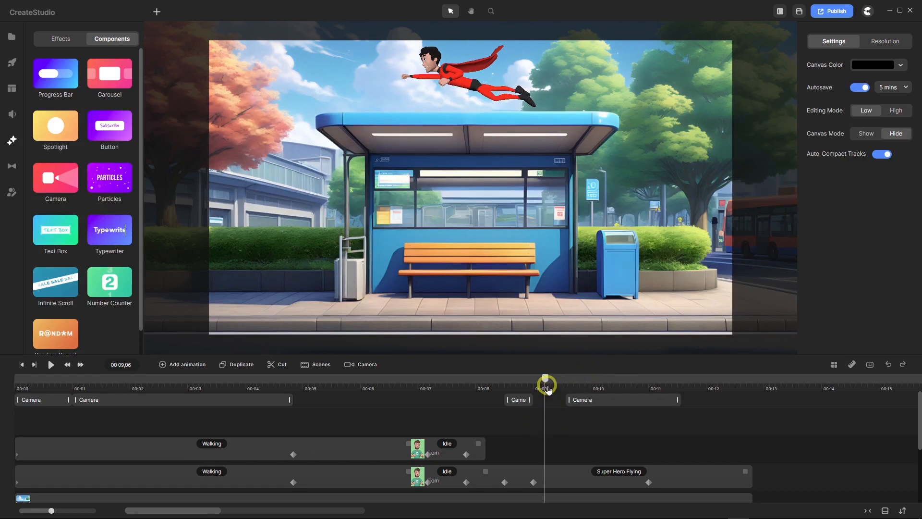
Start the fourth camera animation just after 00:09,07 and, at 00:11,10, move its frame straight left to the scene's left edge.
{"action": "left_click_drag", "start_coordinate": [546, 379], "coordinate": [548, 380]}
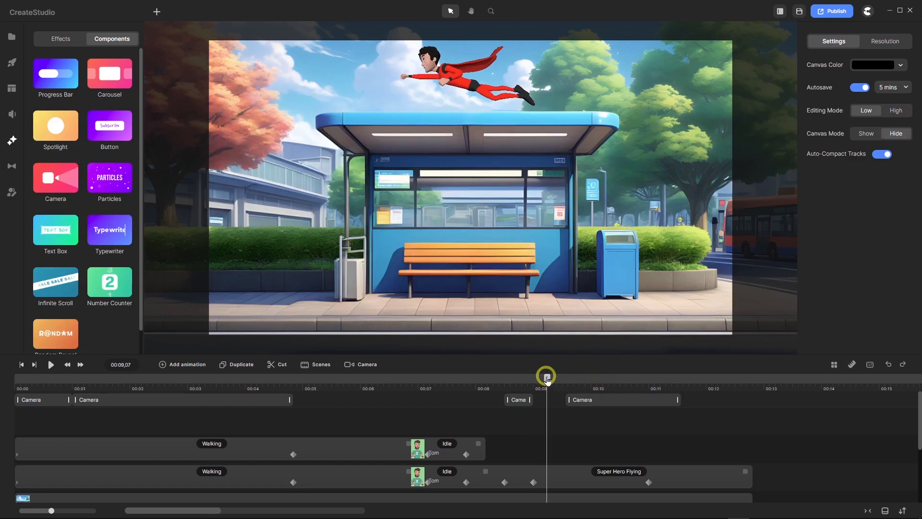
{"action": "left_click", "coordinate": [595, 405]}
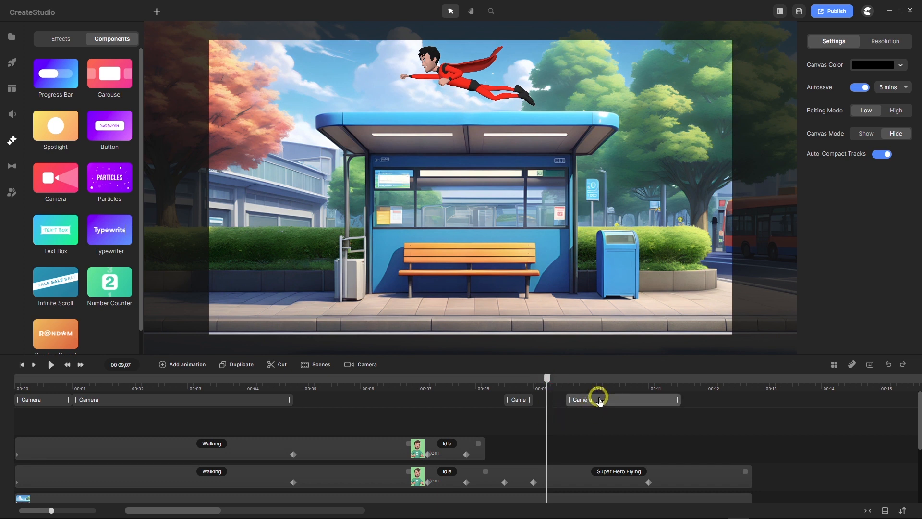
{"action": "left_click_drag", "start_coordinate": [599, 401], "coordinate": [584, 397]}
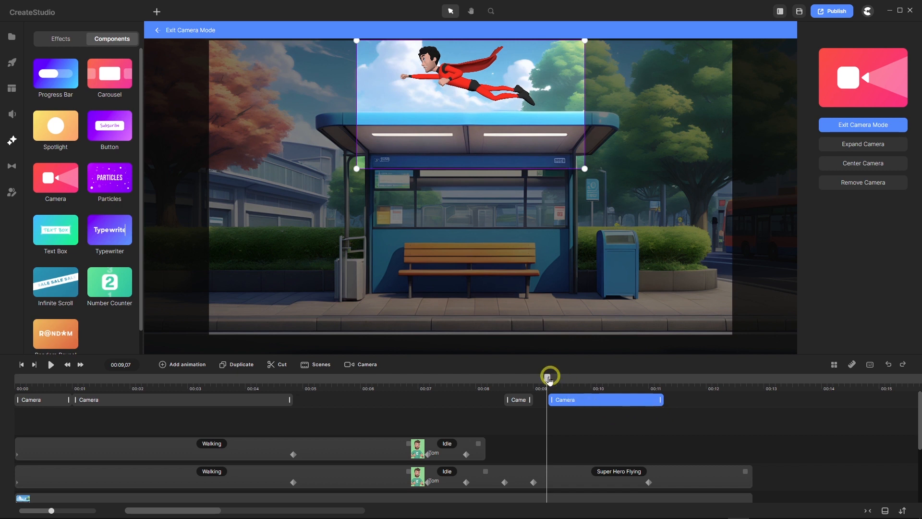
{"action": "left_click_drag", "start_coordinate": [548, 379], "coordinate": [670, 390]}
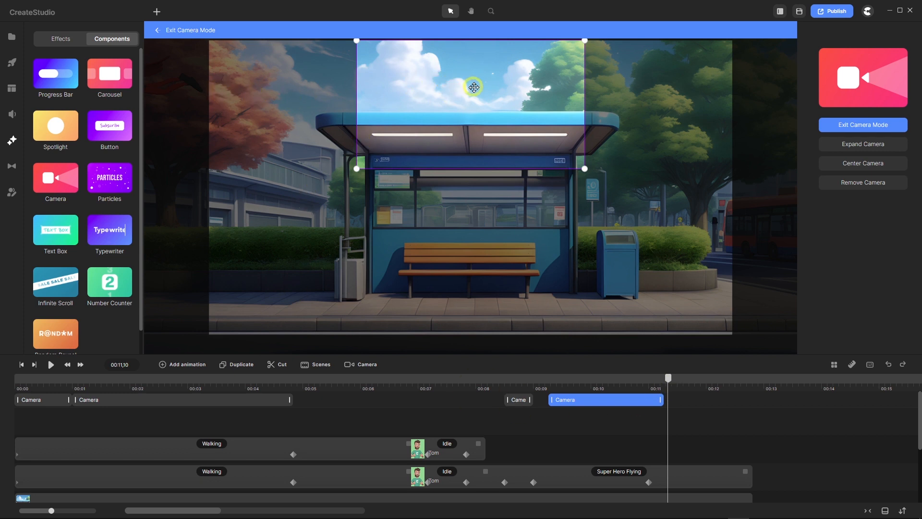
{"action": "left_click_drag", "start_coordinate": [473, 87], "coordinate": [324, 88]}
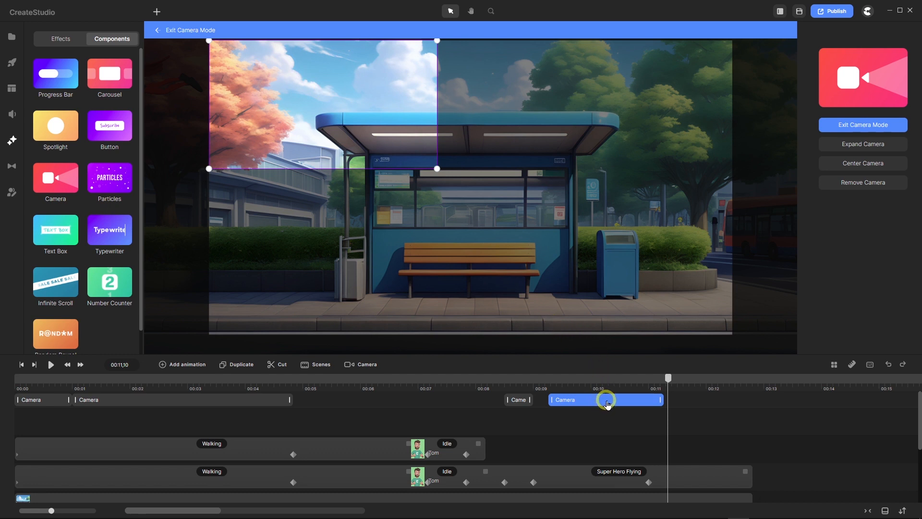
Shift the fourth camera animation earlier to end at 00:11,00, lining it up with superhero Tom's last two flight keyframes.
{"action": "left_click_drag", "start_coordinate": [607, 403], "coordinate": [594, 402]}
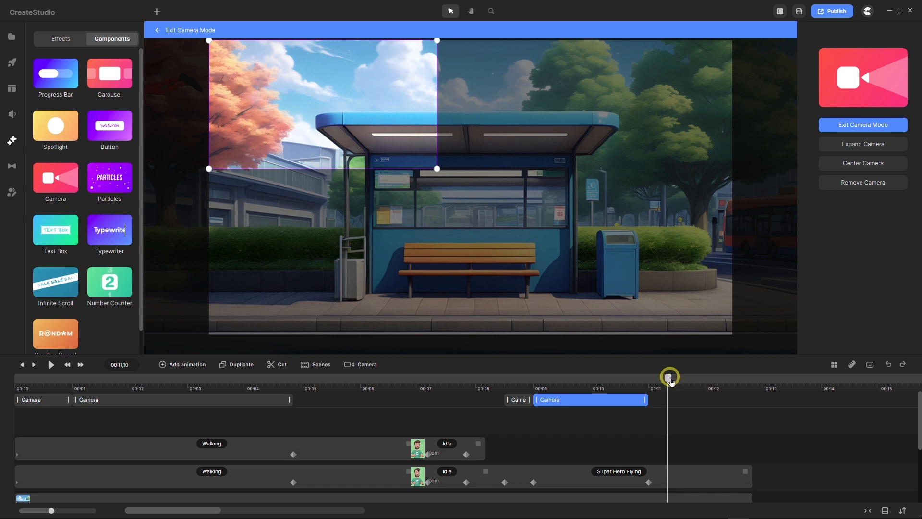
{"action": "left_click_drag", "start_coordinate": [671, 381], "coordinate": [651, 381]}
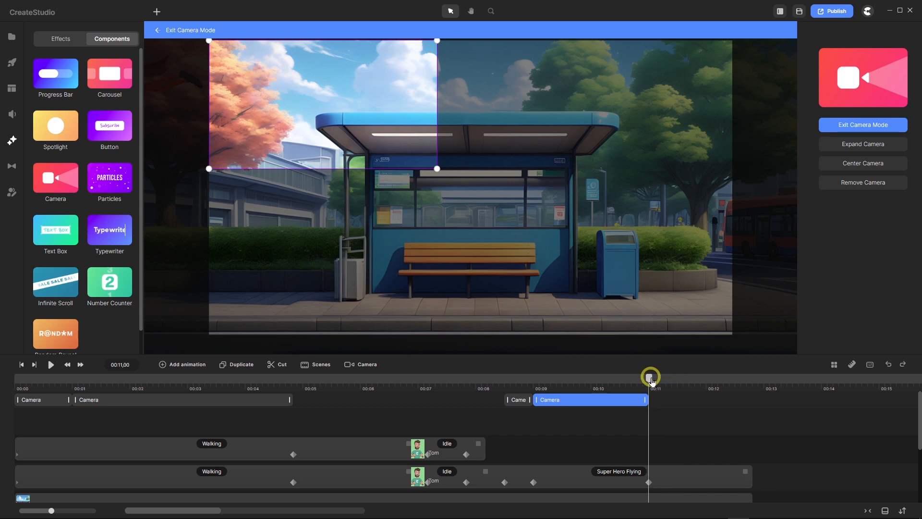
{"action": "left_click", "coordinate": [635, 446]}
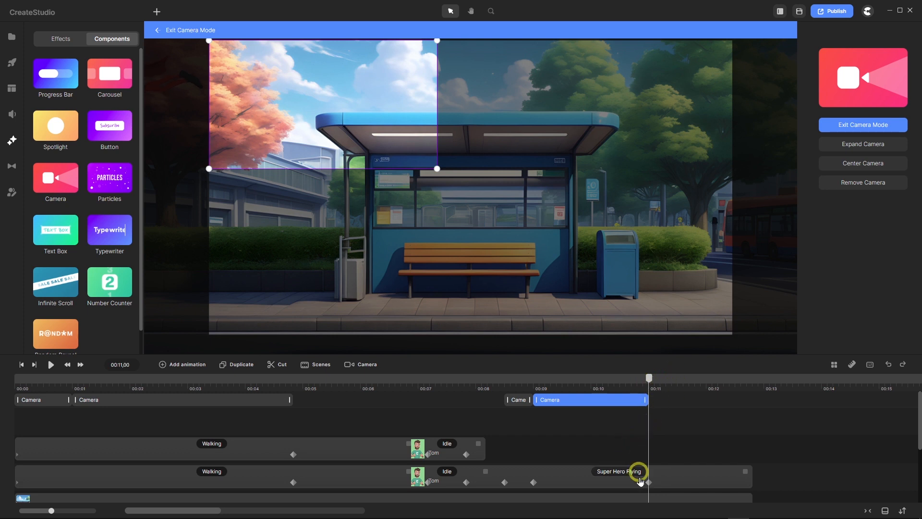
Set the fourth camera animation's easing to Soft with the In option, and exit camera mode.
{"action": "left_click", "coordinate": [609, 400]}
{"action": "left_click", "coordinate": [678, 318]}
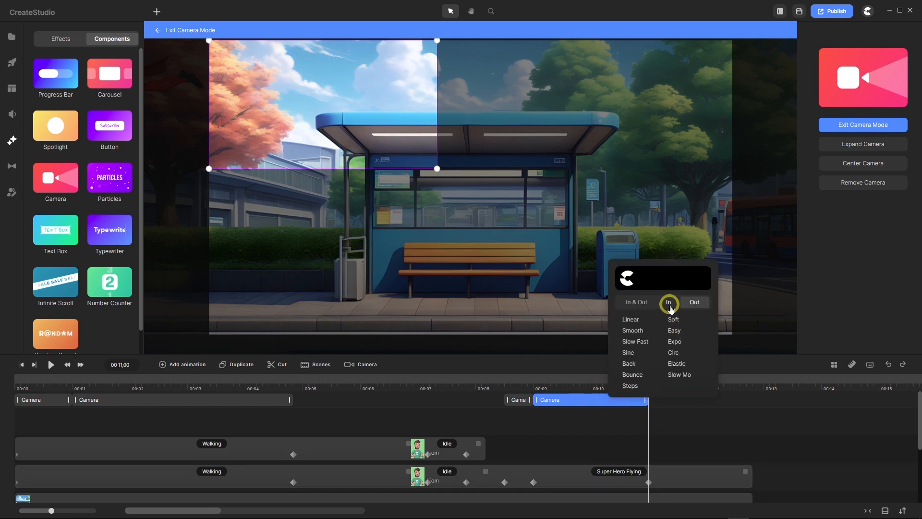
{"action": "left_click", "coordinate": [669, 303]}
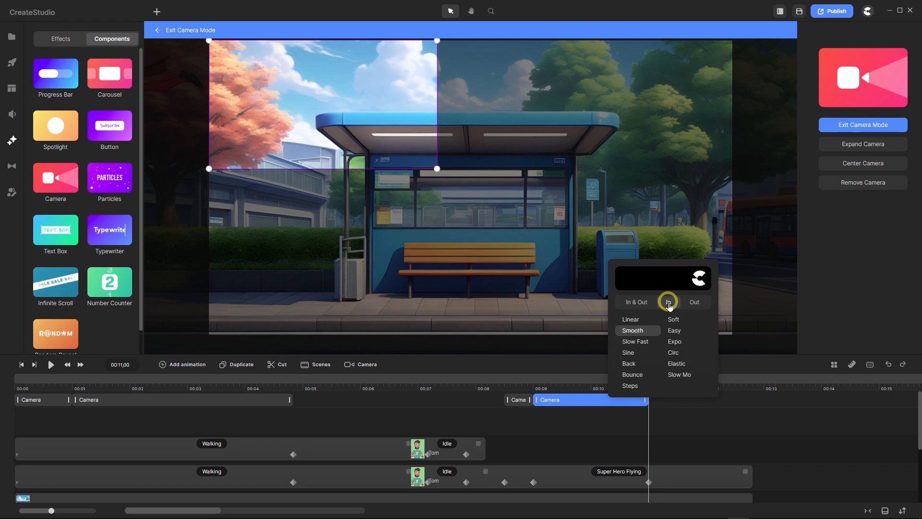
{"action": "left_click", "coordinate": [675, 402]}
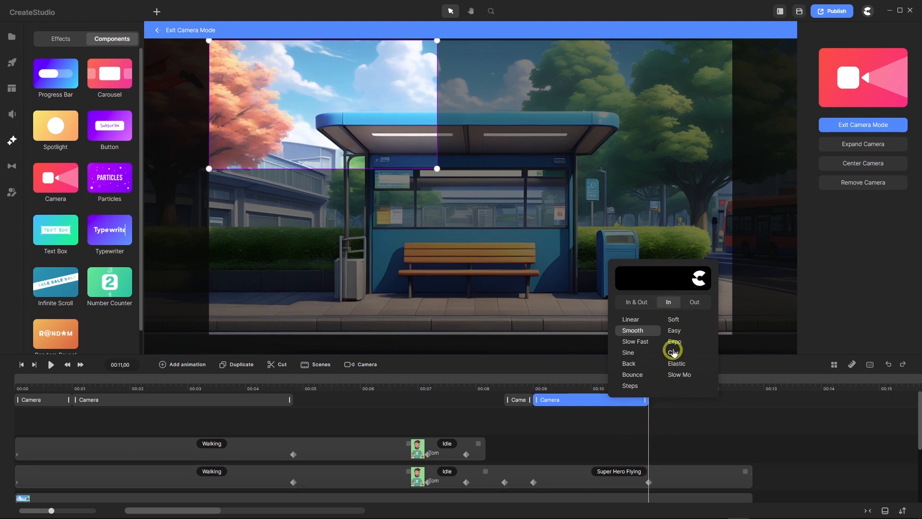
{"action": "left_click", "coordinate": [675, 321]}
{"action": "left_click", "coordinate": [690, 418]}
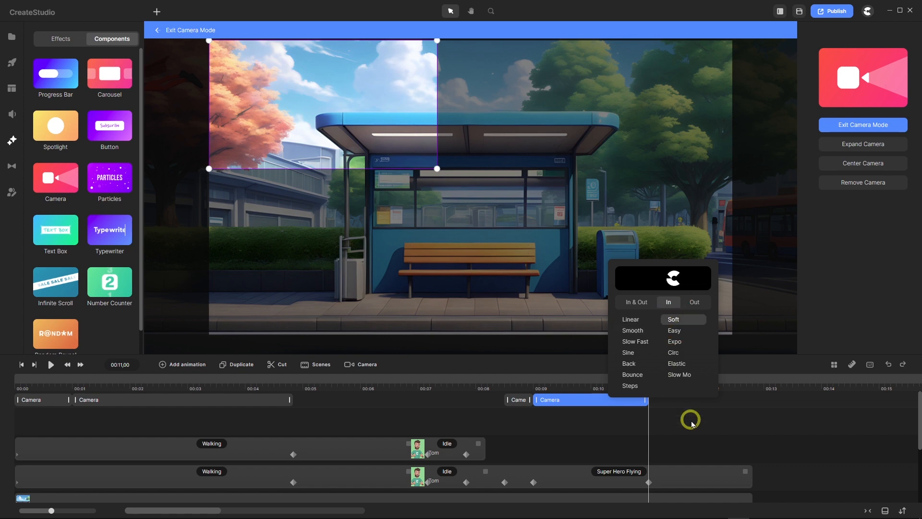
{"action": "left_click", "coordinate": [650, 404]}
{"action": "left_click", "coordinate": [650, 380]}
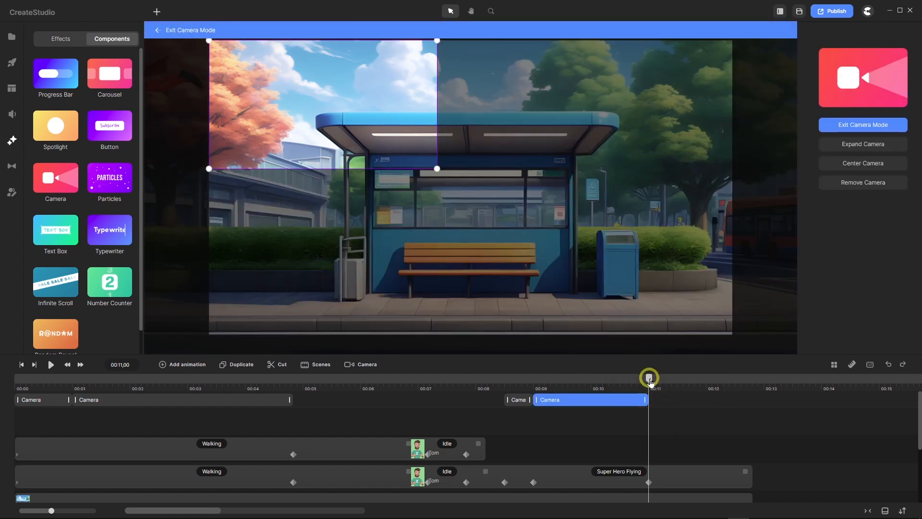
{"action": "left_click_drag", "start_coordinate": [651, 381], "coordinate": [685, 421]}
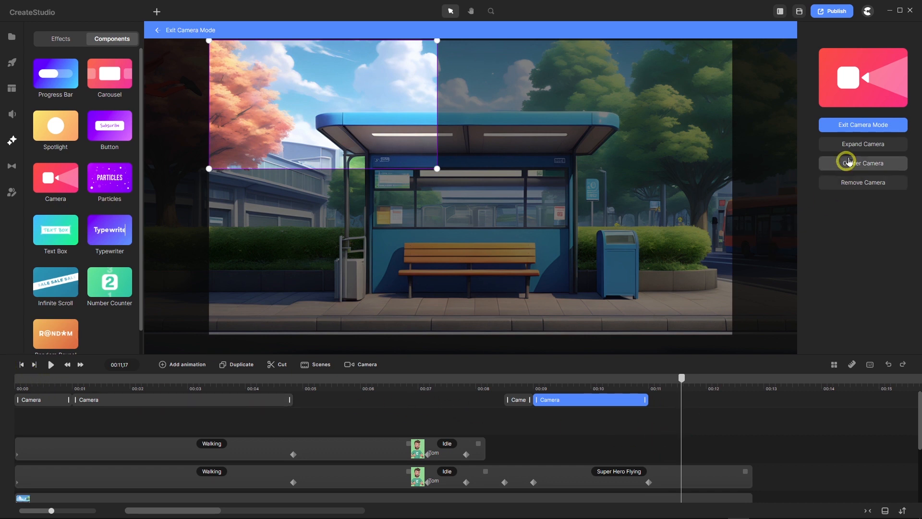
{"action": "left_click", "coordinate": [866, 126]}
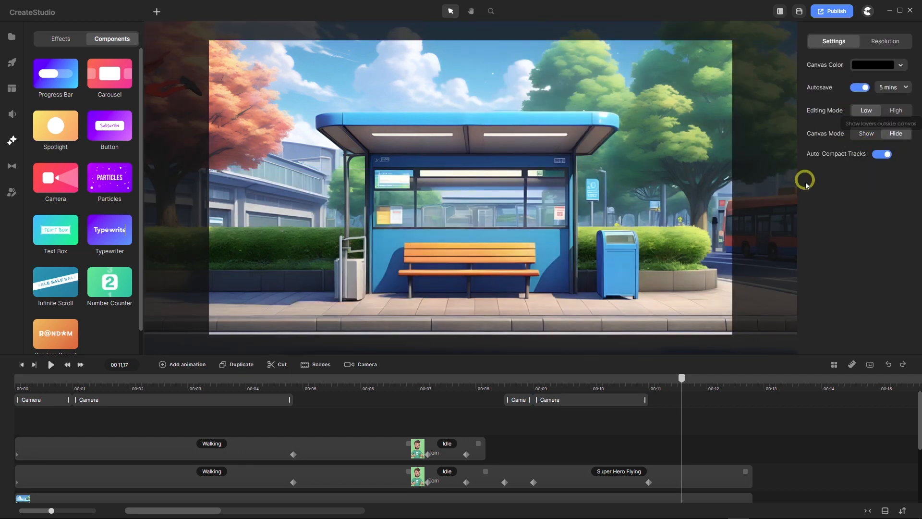
Save the project in the YouTube Thumbnails NEW folder as "Business to Super Tom Tut.cspro".
{"action": "left_click", "coordinate": [799, 11]}
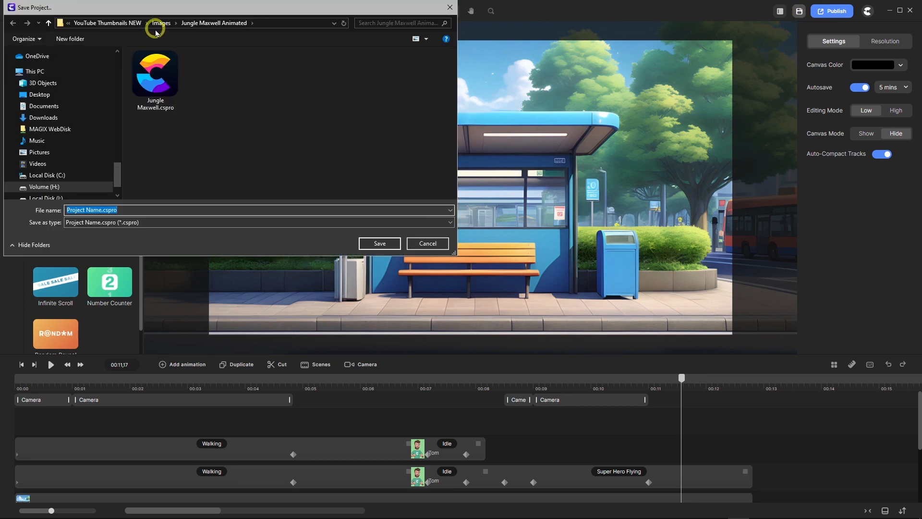
{"action": "left_click", "coordinate": [121, 25]}
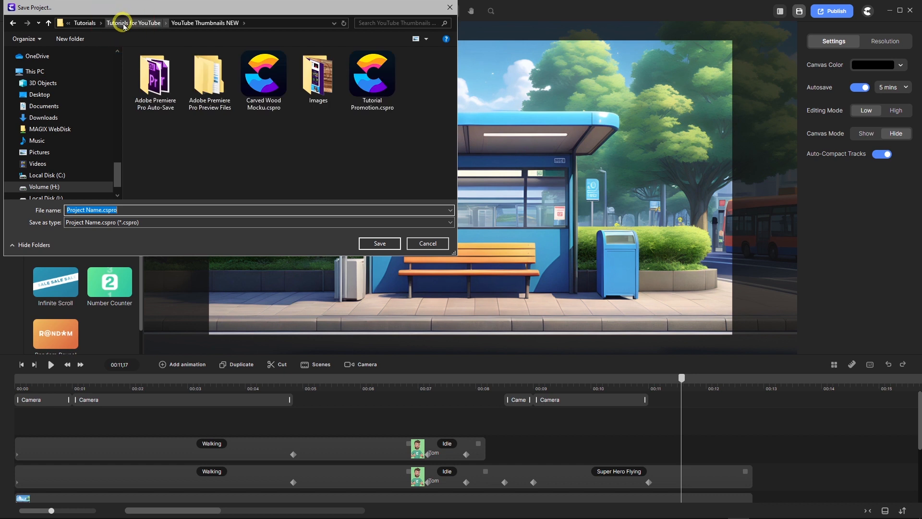
{"action": "left_click", "coordinate": [101, 210]}
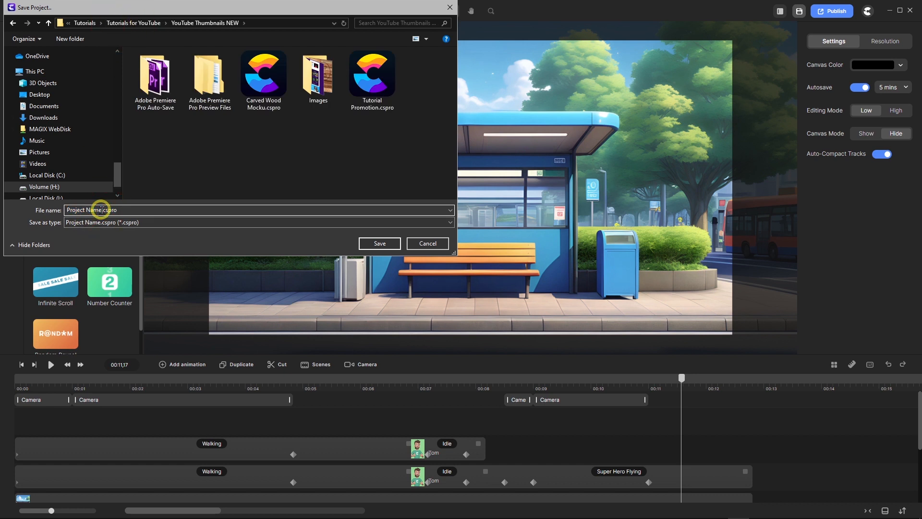
{"action": "left_click_drag", "start_coordinate": [101, 210], "coordinate": [56, 216]}
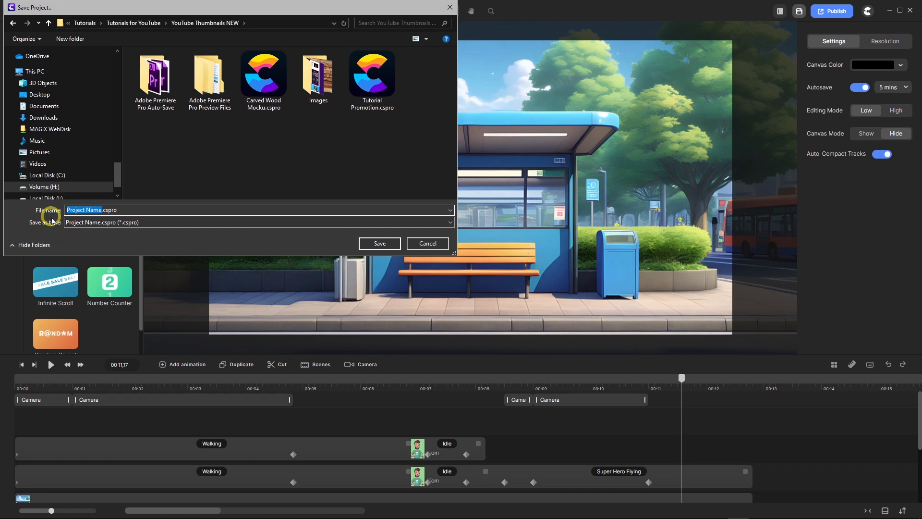
{"action": "type", "text": "Bu"}
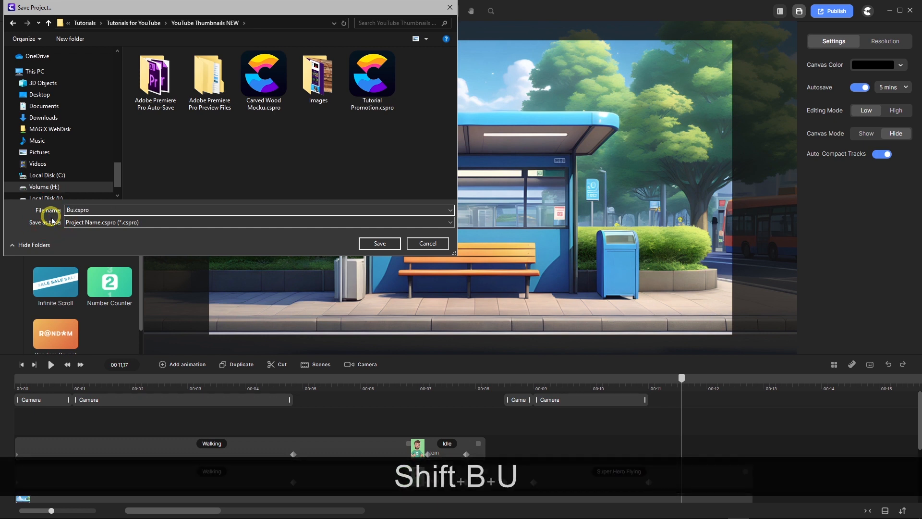
{"action": "type", "text": "siness"}
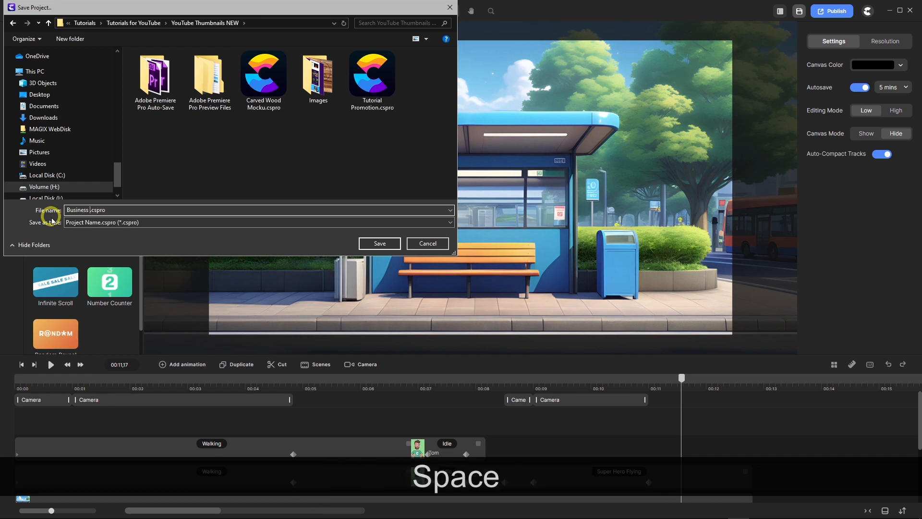
{"action": "type", "text": " to S"}
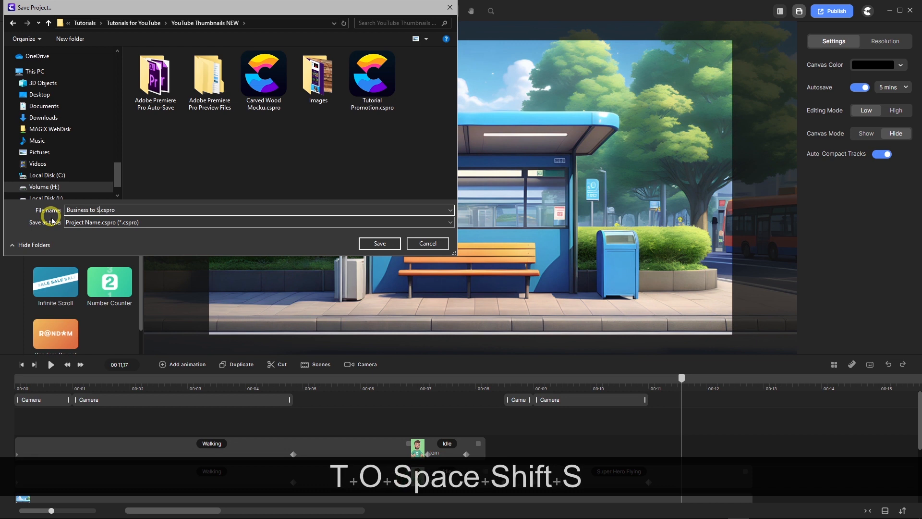
{"action": "type", "text": "uper"}
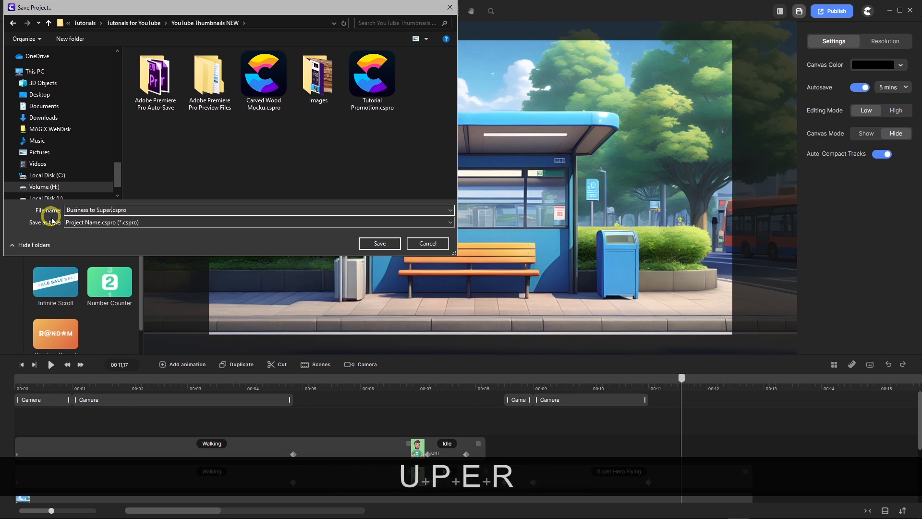
{"action": "type", "text": " To"}
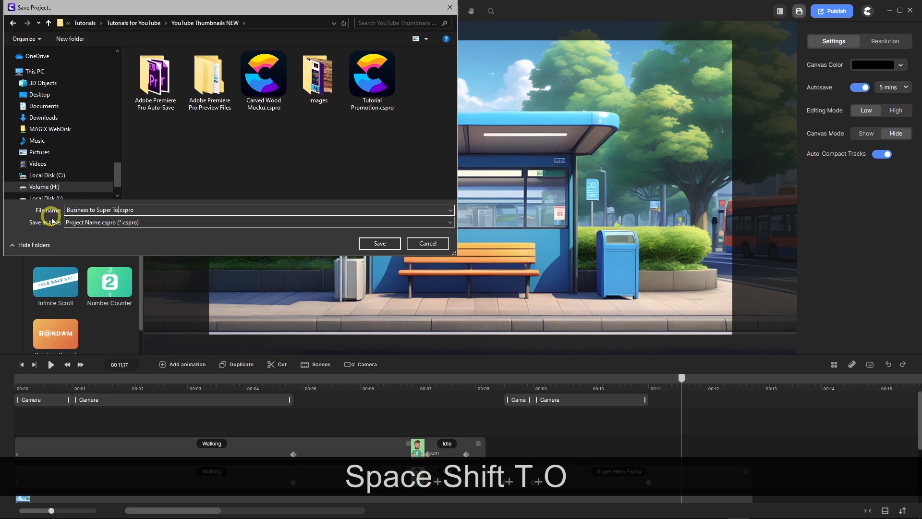
{"action": "type", "text": "m T"}
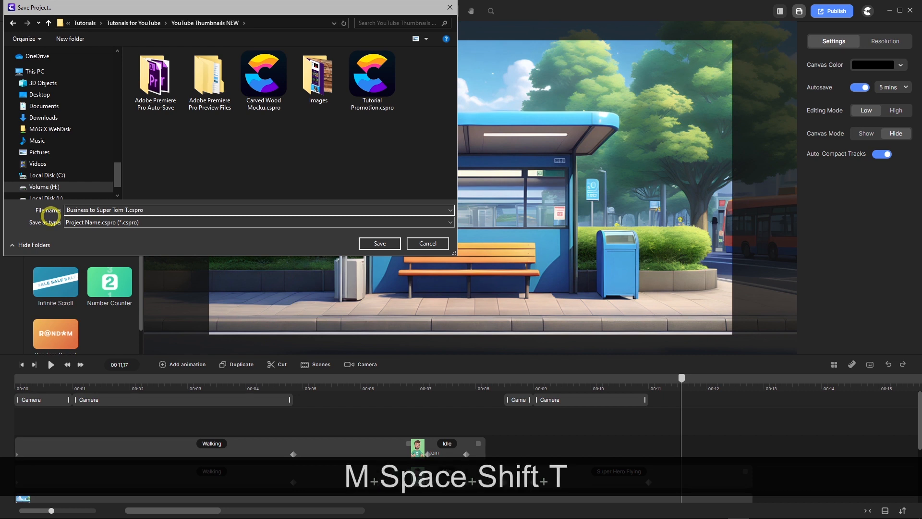
{"action": "type", "text": "ut"}
{"action": "key", "text": "Return"}
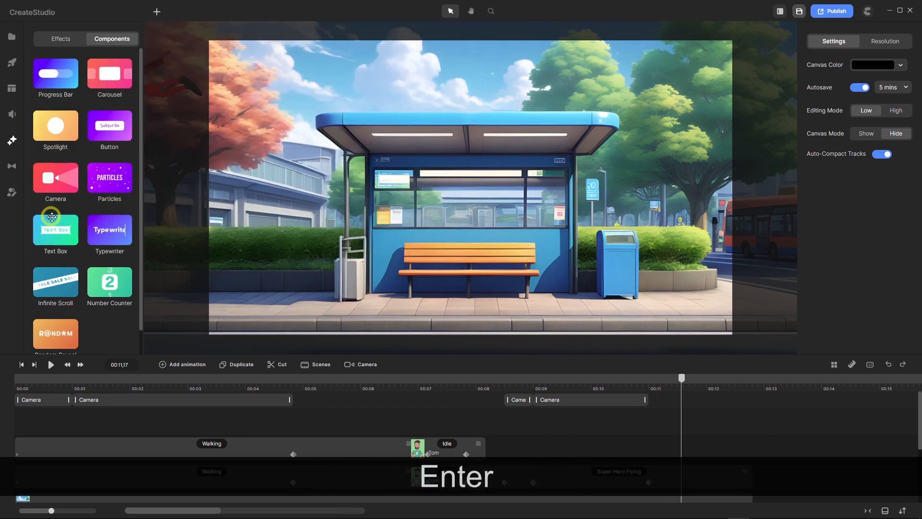
Play the whole animation from the beginning and return the playhead to 00:00,00.
{"action": "left_click", "coordinate": [20, 366]}
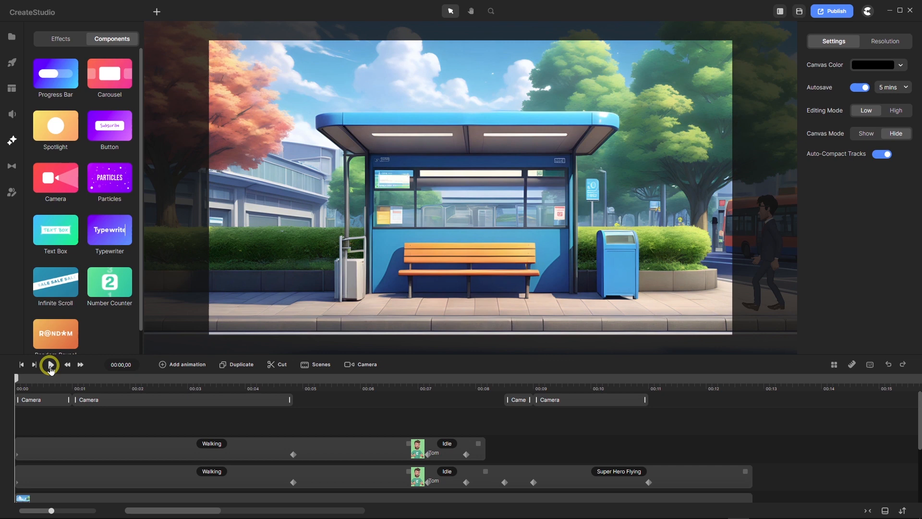
{"action": "left_click", "coordinate": [50, 366]}
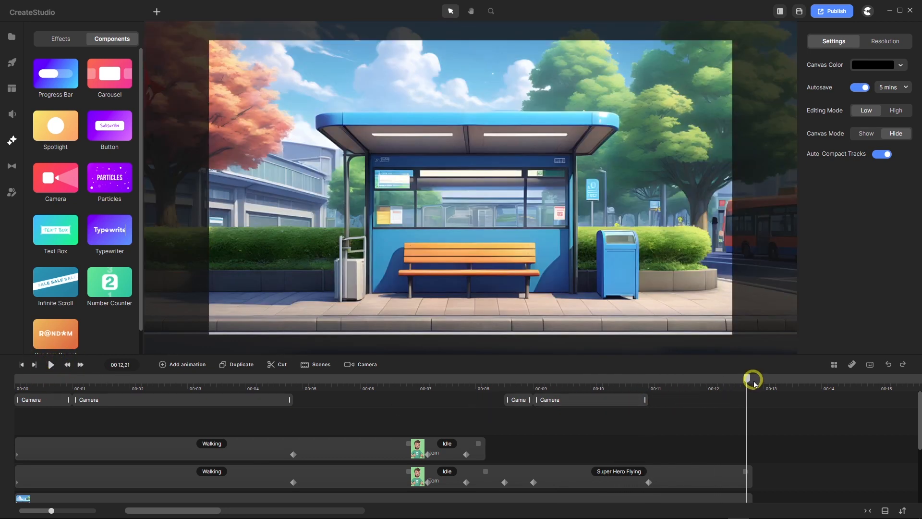
{"action": "left_click_drag", "start_coordinate": [749, 380], "coordinate": [10, 350]}
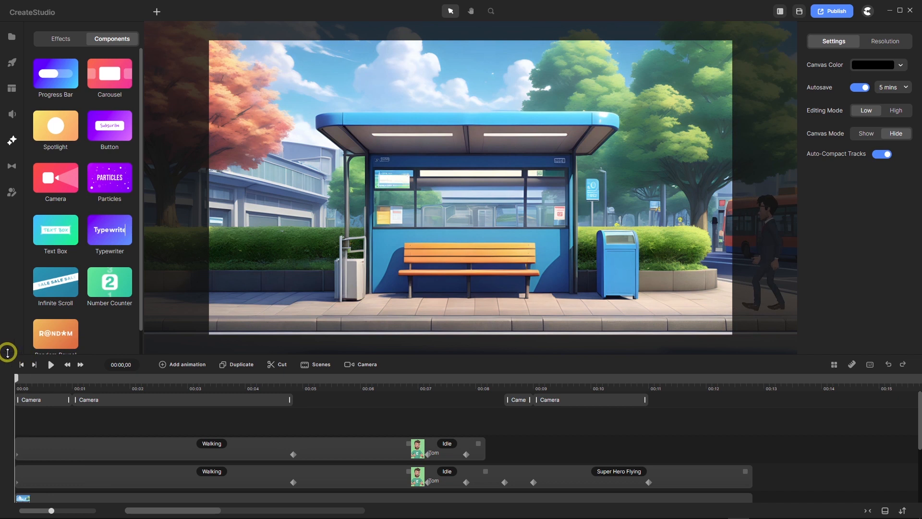
Open the publish settings and set the MP4 video quality to High (12 Mbps).
{"action": "left_click", "coordinate": [834, 13]}
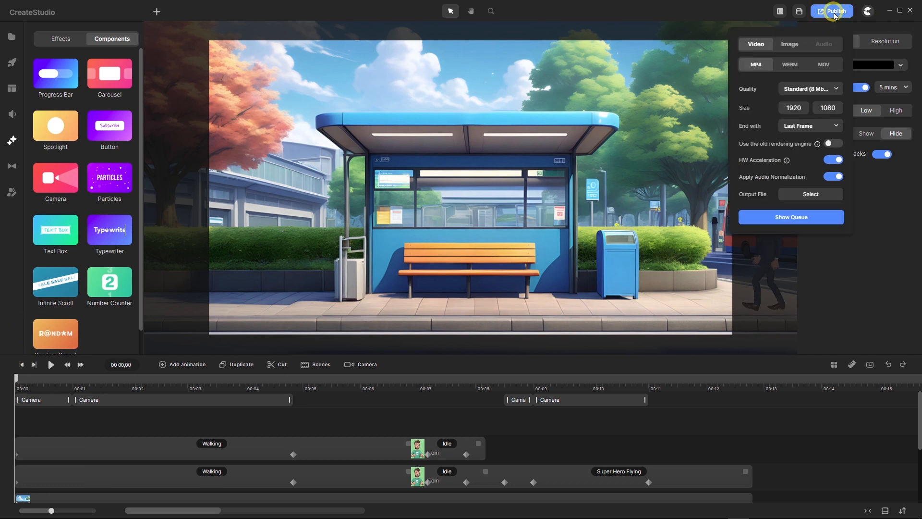
{"action": "left_click", "coordinate": [836, 91]}
{"action": "left_click", "coordinate": [811, 136]}
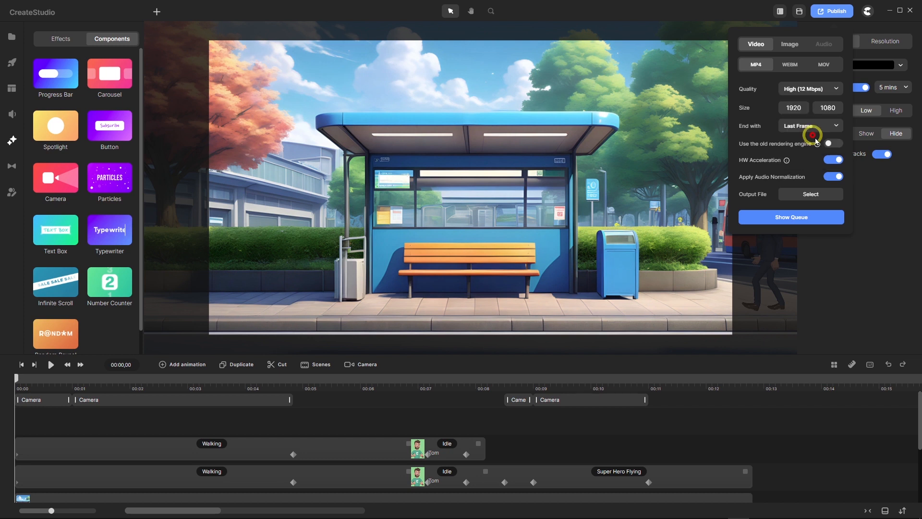
Set the MP4 output file to "Business to Super Tom.mp4" in the YouTube Thumbnails NEW folder and start the export.
{"action": "left_click", "coordinate": [829, 164]}
{"action": "left_click", "coordinate": [816, 194]}
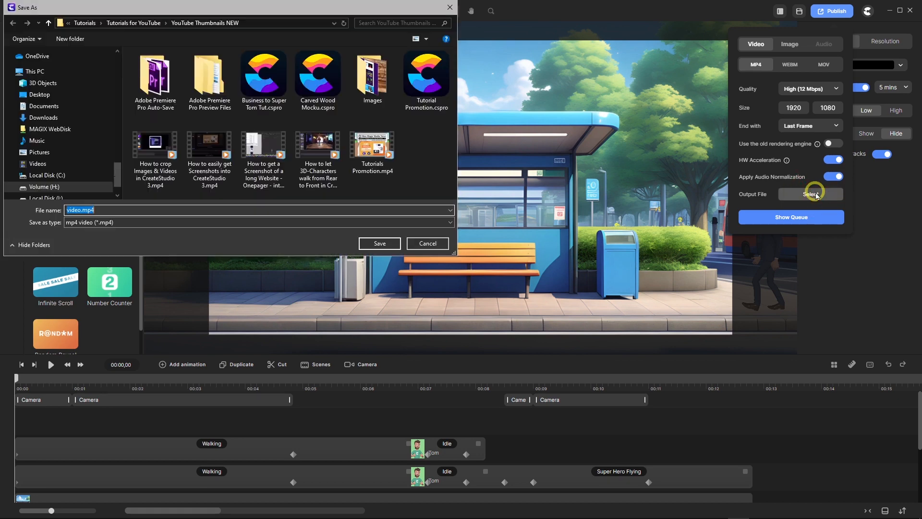
{"action": "double_click", "coordinate": [364, 111]}
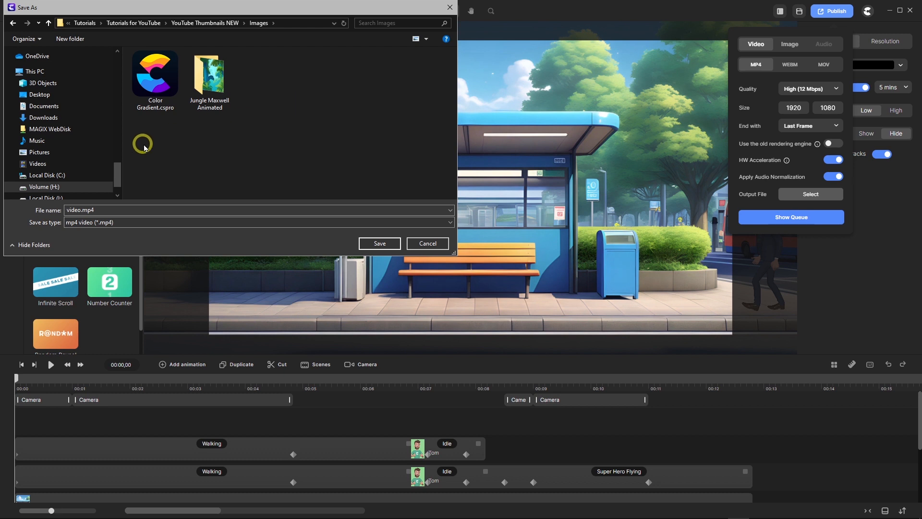
{"action": "left_click", "coordinate": [205, 23]}
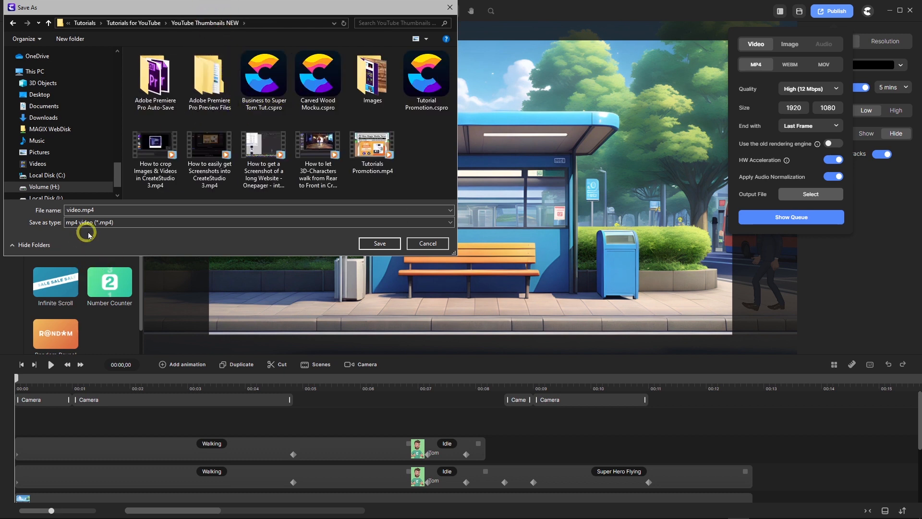
{"action": "double_click", "coordinate": [81, 208]}
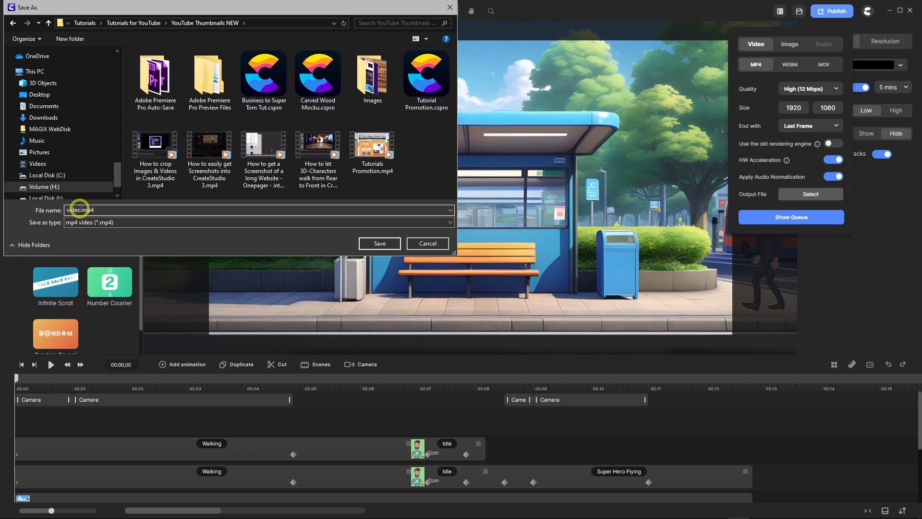
{"action": "left_click_drag", "start_coordinate": [80, 209], "coordinate": [2, 223]}
{"action": "type", "text": "Bus"}
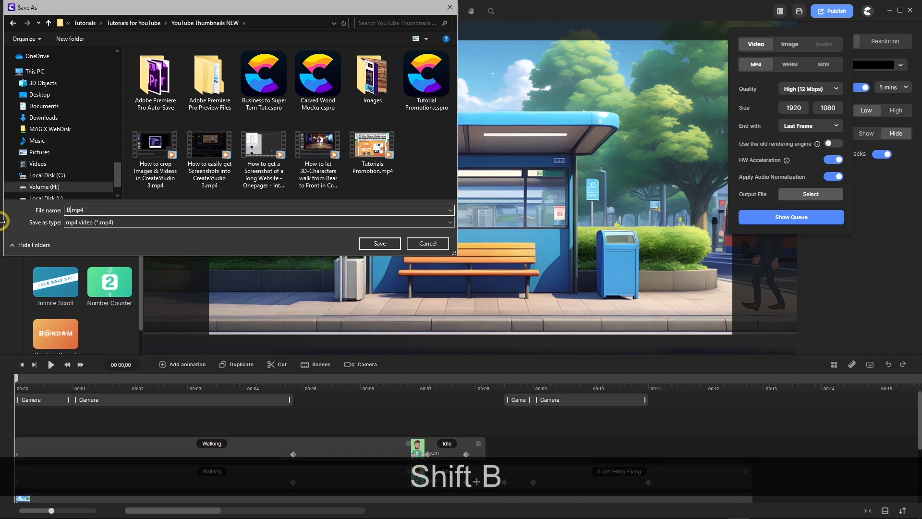
{"action": "type", "text": "ine"}
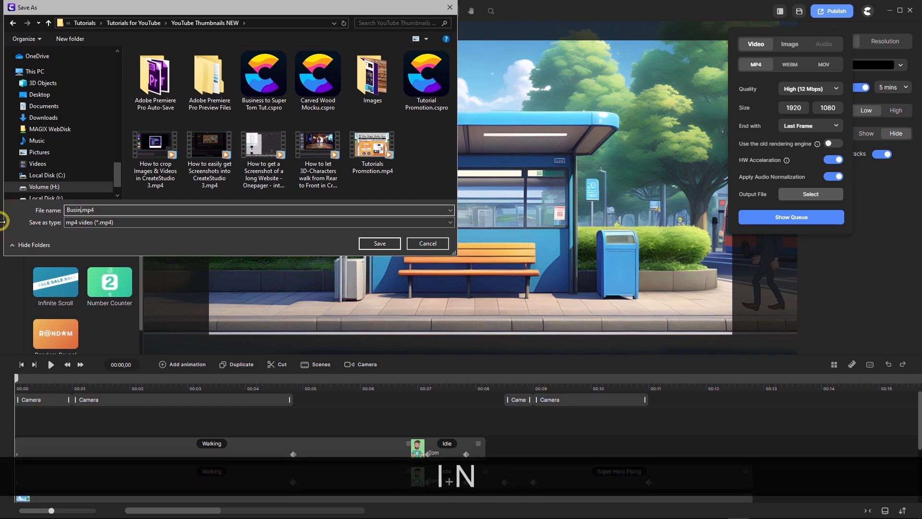
{"action": "type", "text": "ss t"}
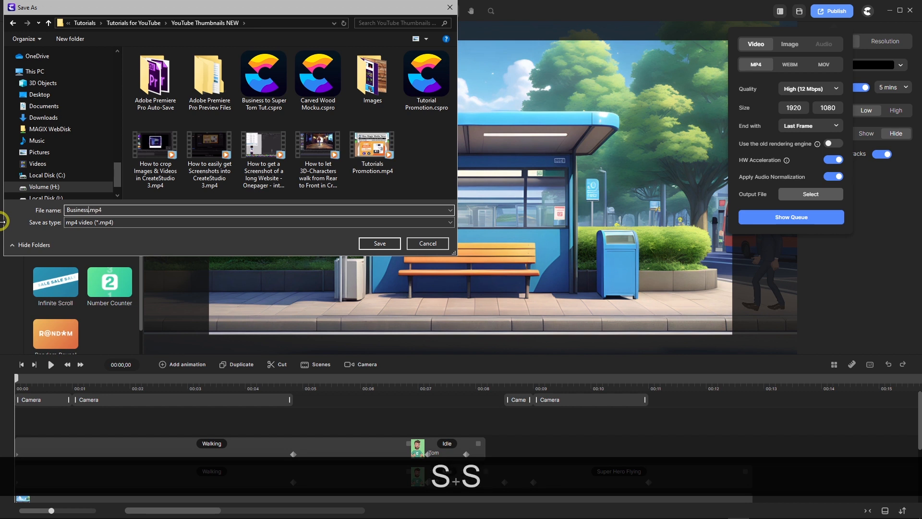
{"action": "type", "text": "o "}
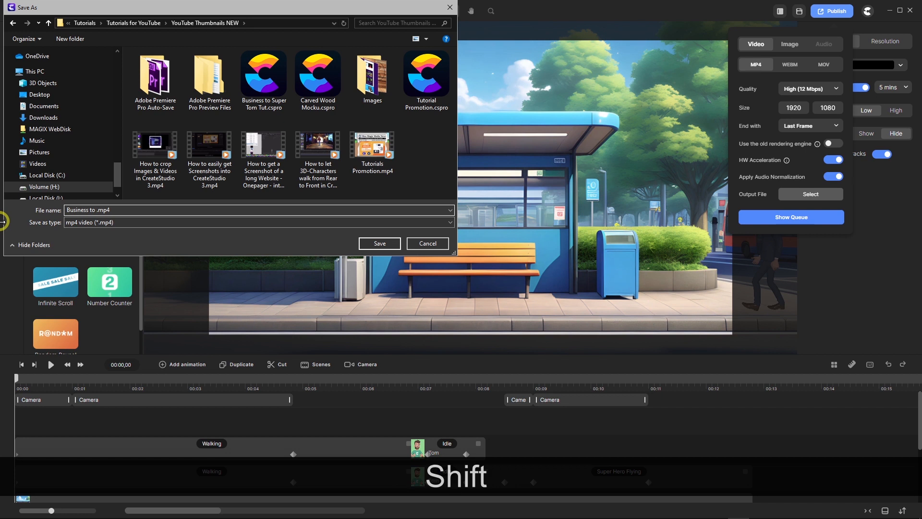
{"action": "type", "text": "Super Tom"}
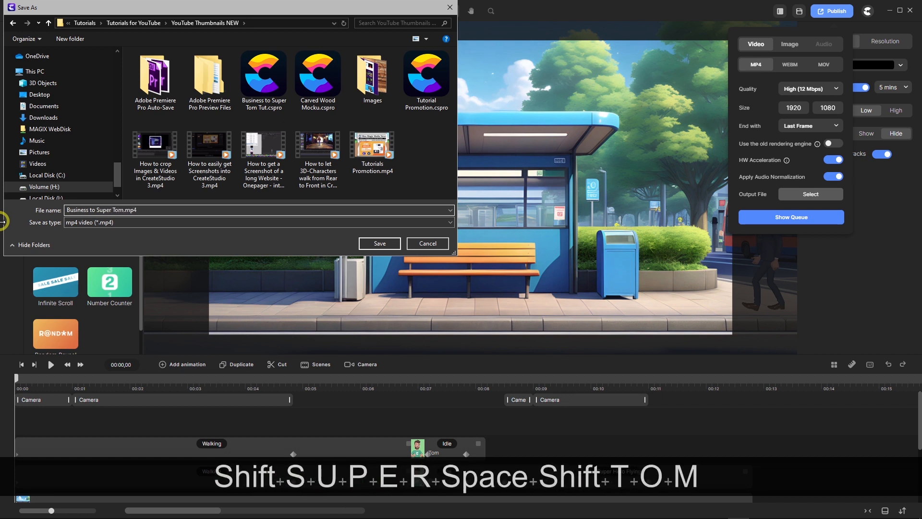
{"action": "key", "text": "Return"}
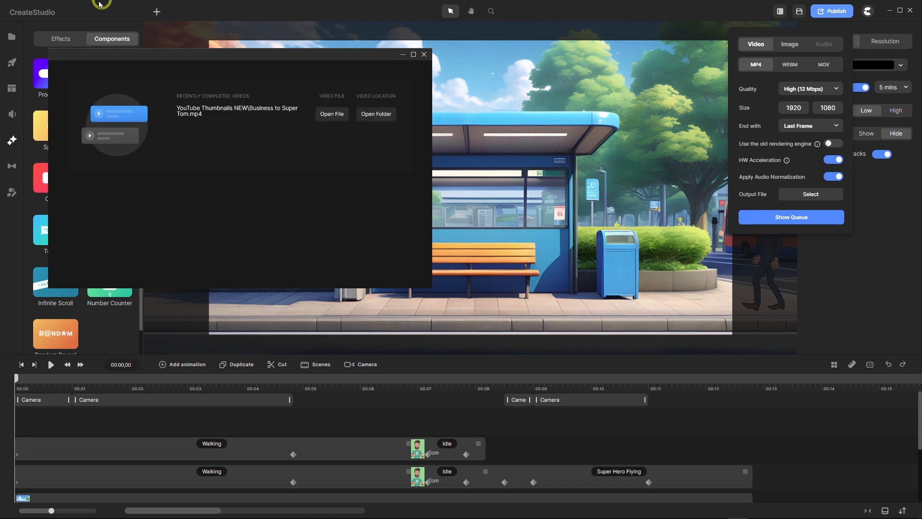
Open the exported Business to Super Tom video in the media player and play it full screen from the beginning.
{"action": "left_click", "coordinate": [332, 116]}
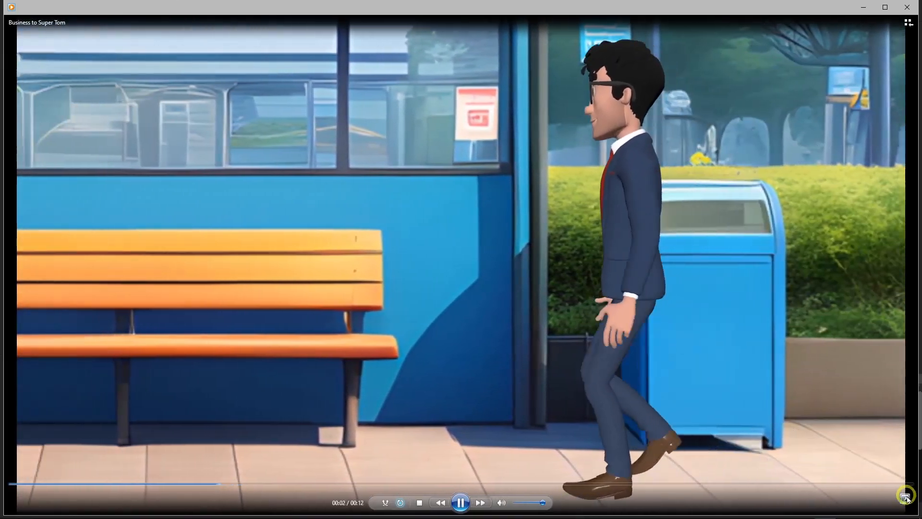
{"action": "left_click", "coordinate": [907, 500]}
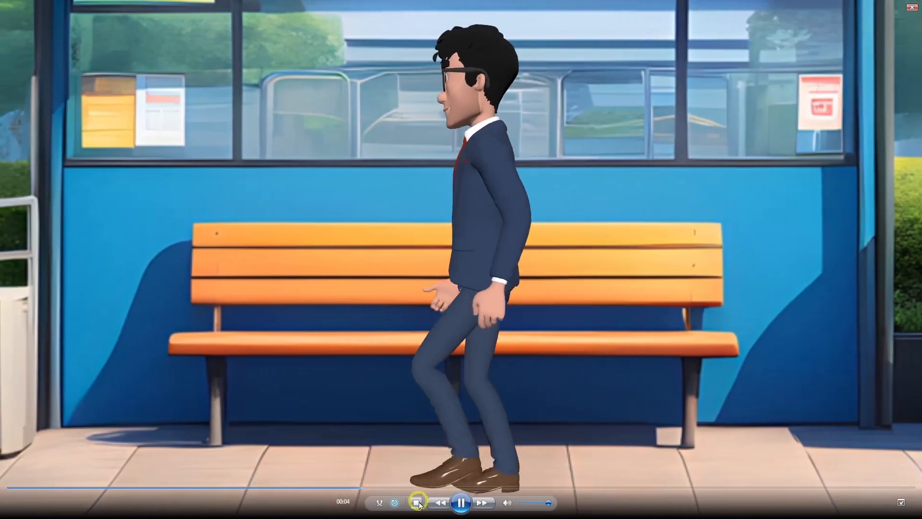
{"action": "left_click", "coordinate": [417, 502]}
{"action": "left_click", "coordinate": [461, 502]}
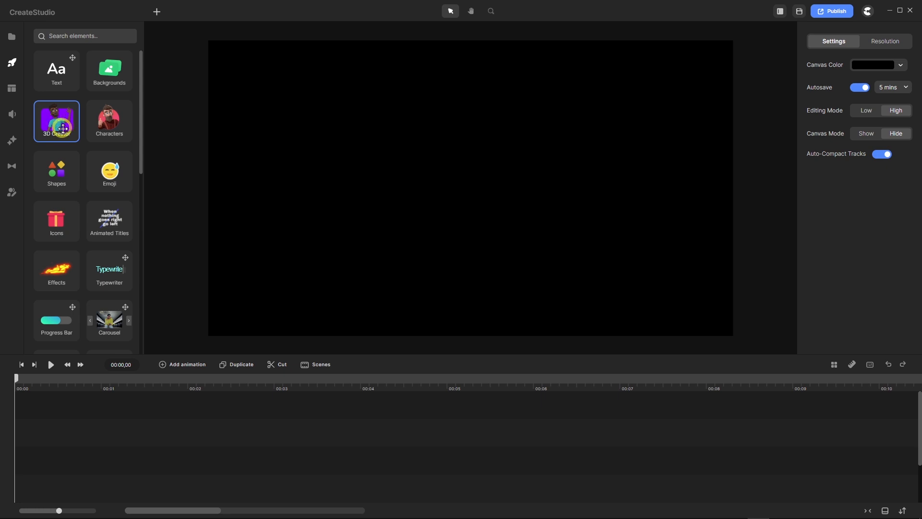
Add the 3D character Tom to the empty timeline and apply the preset with blue business suit, red tie and glasses.
{"action": "left_click", "coordinate": [61, 124]}
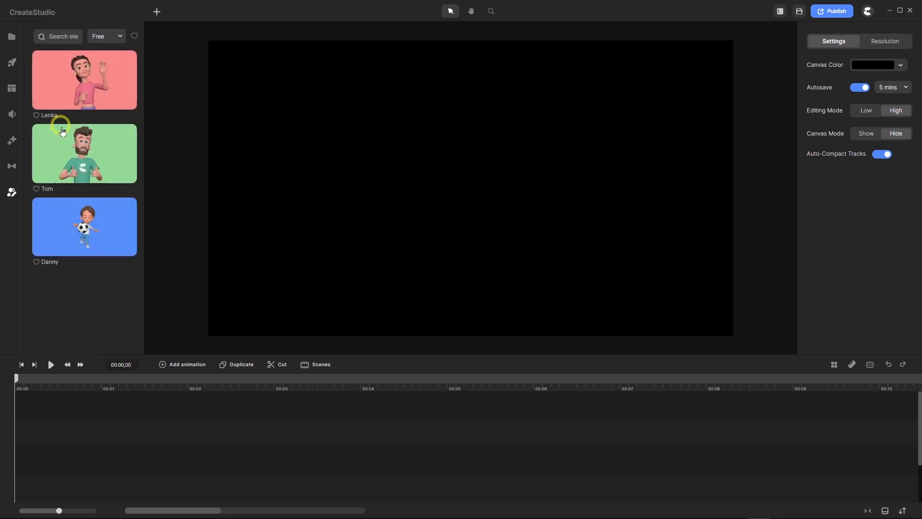
{"action": "left_click_drag", "start_coordinate": [86, 159], "coordinate": [52, 423]}
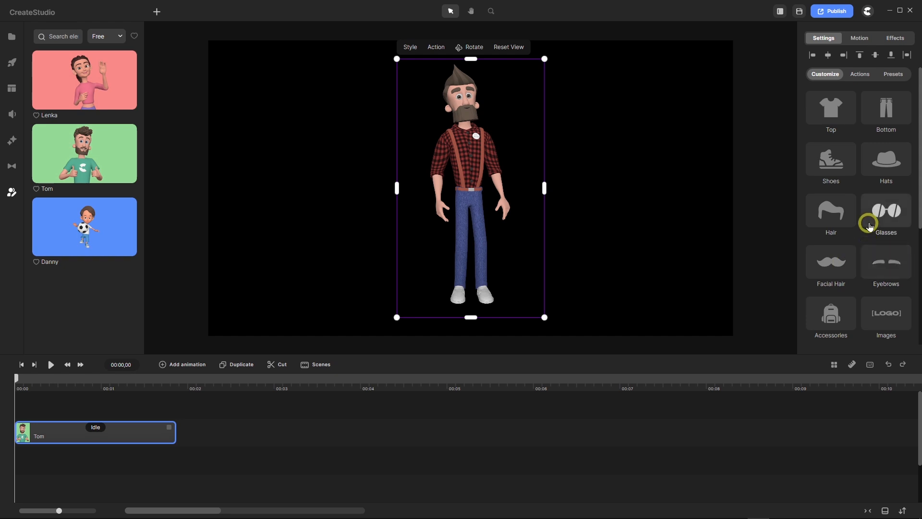
{"action": "left_click", "coordinate": [895, 74]}
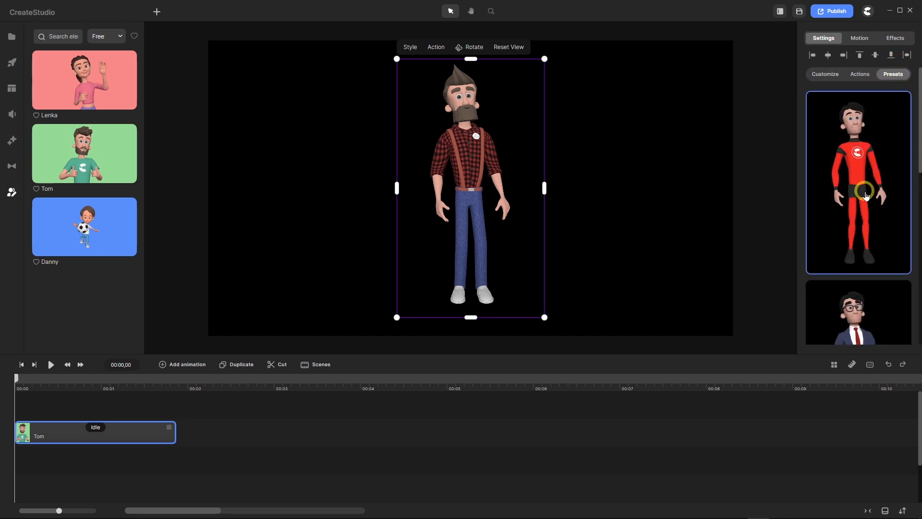
{"action": "scroll", "coordinate": [865, 192], "scroll_direction": "down", "scroll_amount": 3}
{"action": "scroll", "coordinate": [865, 194], "scroll_direction": "down", "scroll_amount": 1}
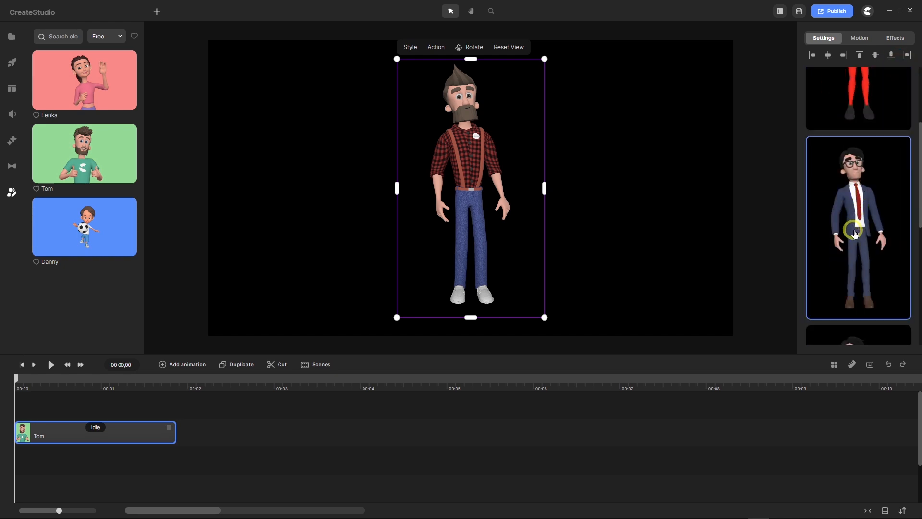
{"action": "left_click", "coordinate": [858, 229]}
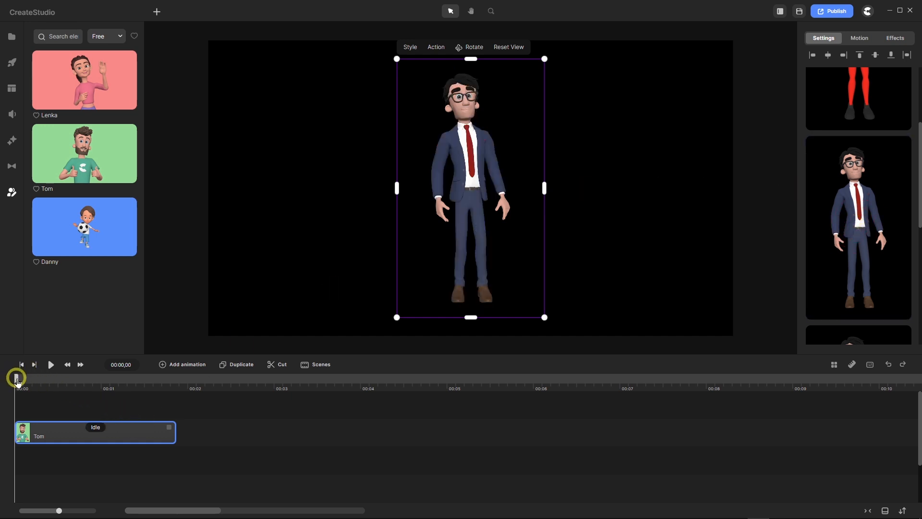
Trim Tom's clip to end at 00:01,10 and add a Character View animation at 00:00,10 with Soft In & Out easing.
{"action": "left_click_drag", "start_coordinate": [17, 381], "coordinate": [132, 385]}
{"action": "left_click_drag", "start_coordinate": [173, 432], "coordinate": [121, 434]}
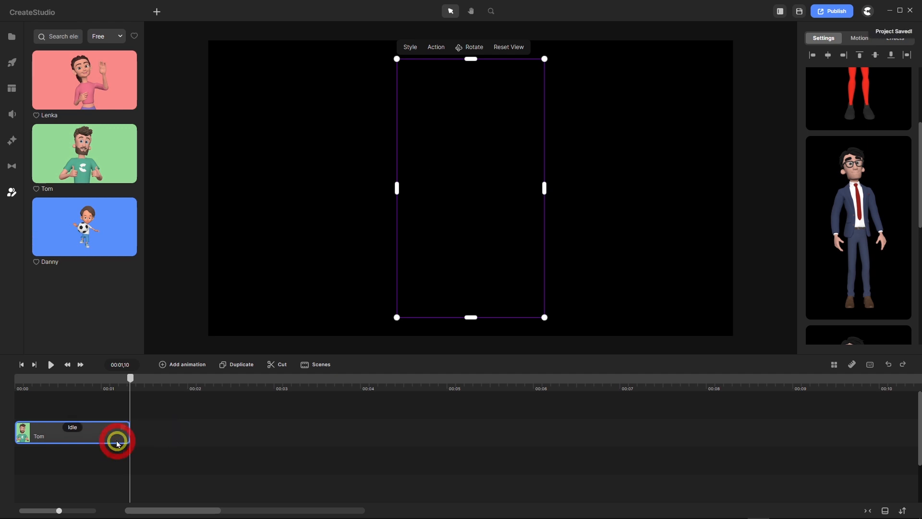
{"action": "left_click_drag", "start_coordinate": [134, 378], "coordinate": [43, 388]}
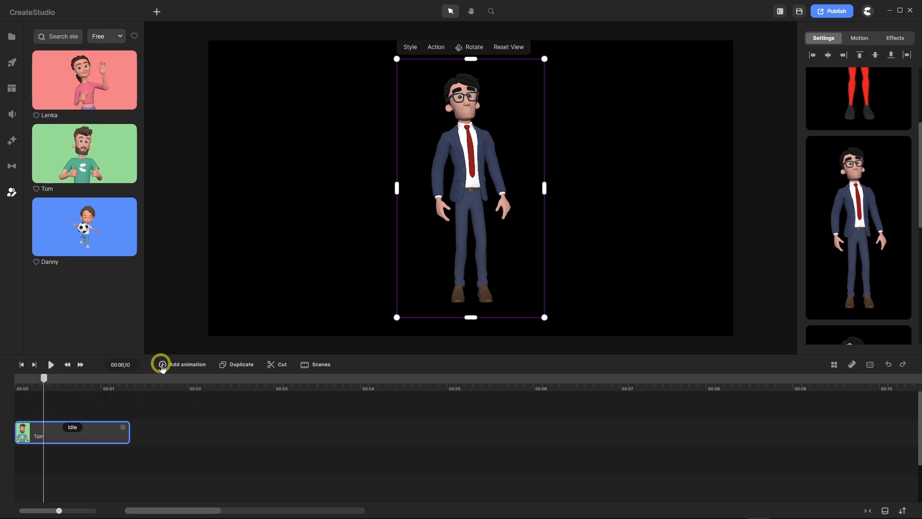
{"action": "left_click", "coordinate": [162, 366]}
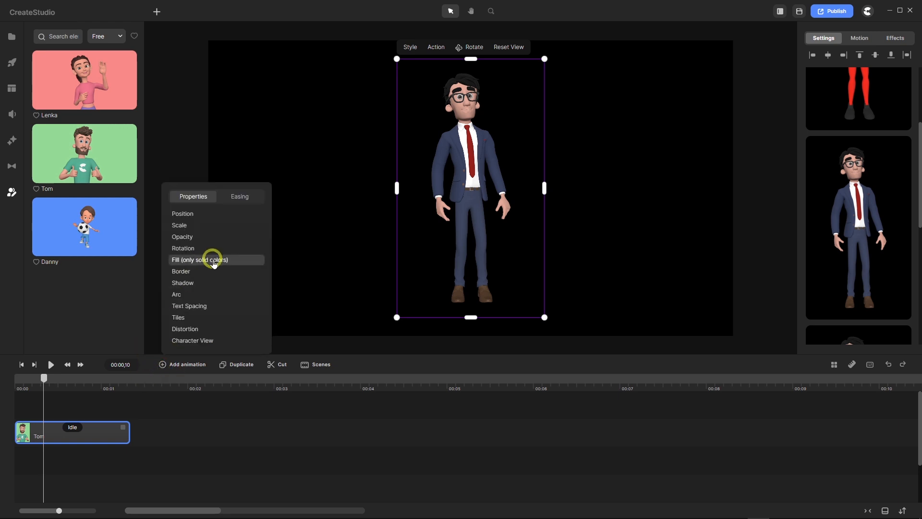
{"action": "left_click", "coordinate": [240, 196]}
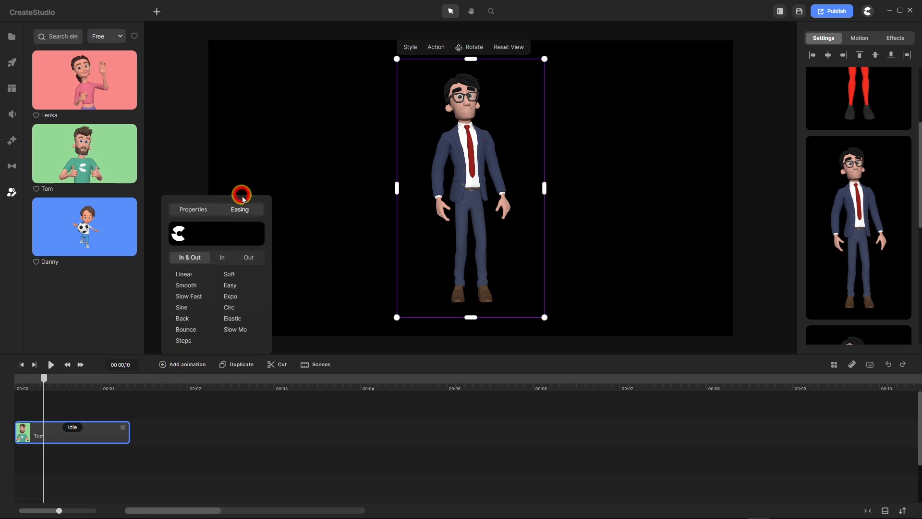
{"action": "left_click", "coordinate": [229, 273]}
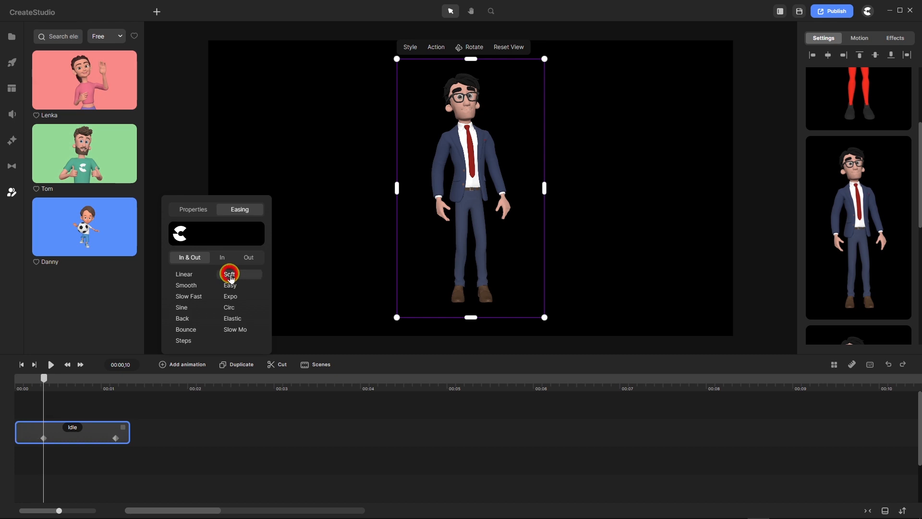
{"action": "left_click", "coordinate": [203, 214]}
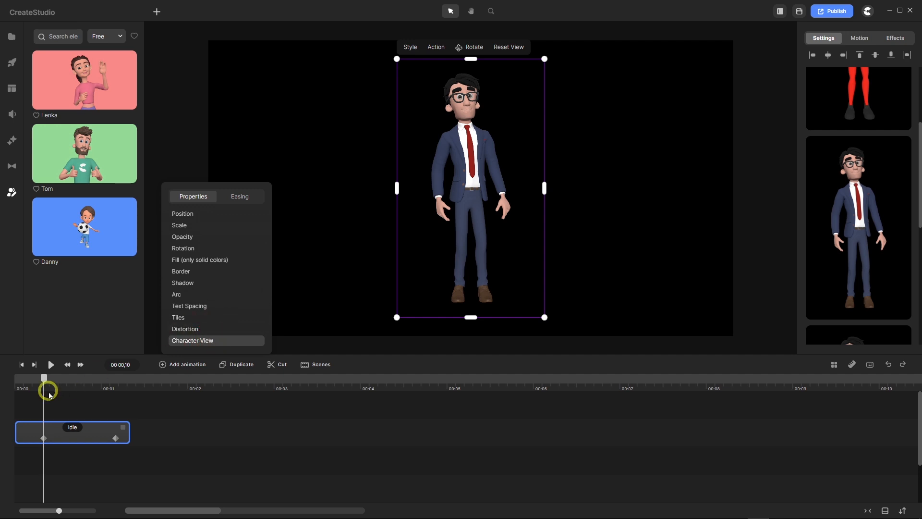
{"action": "left_click", "coordinate": [45, 381]}
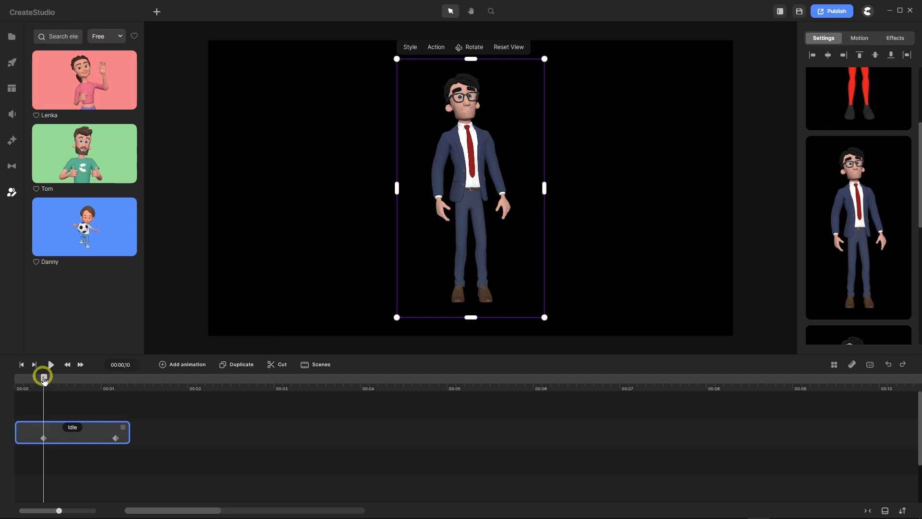
Move the animation's end keyframe to 00:01,00 and select the start keyframe with the playhead back at 00:00,10.
{"action": "left_click_drag", "start_coordinate": [45, 381], "coordinate": [101, 379]}
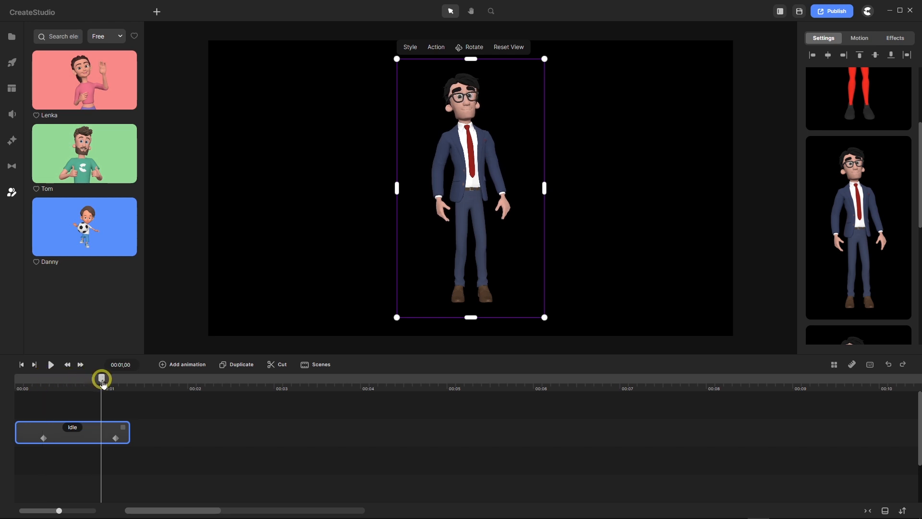
{"action": "left_click_drag", "start_coordinate": [115, 438], "coordinate": [101, 443]}
{"action": "left_click_drag", "start_coordinate": [104, 379], "coordinate": [46, 382]}
{"action": "left_click", "coordinate": [43, 439]}
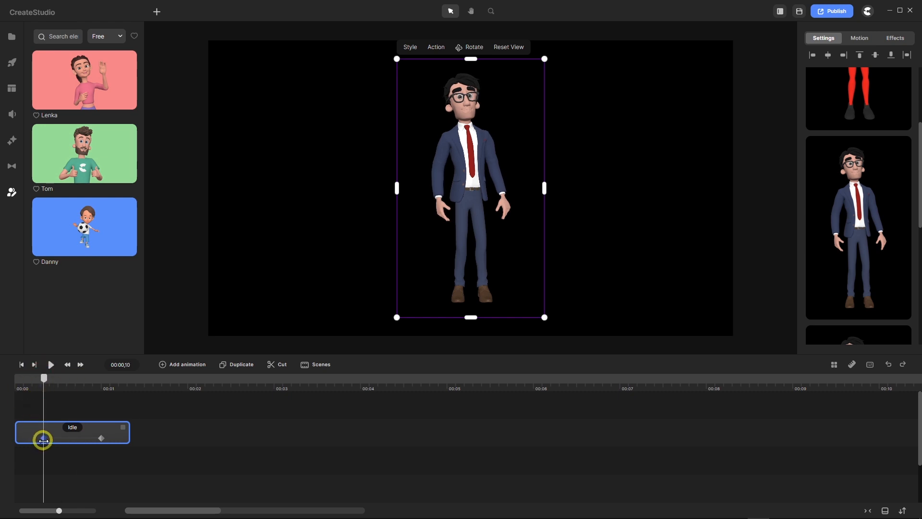
Turn on Snap to Grid for the canvas and activate Rotate mode for Tom.
{"action": "left_click", "coordinate": [834, 365]}
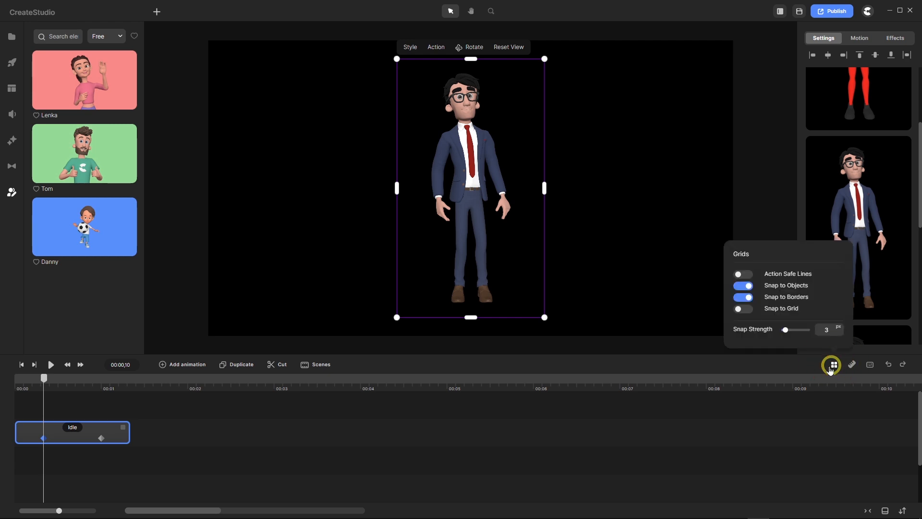
{"action": "left_click", "coordinate": [746, 309]}
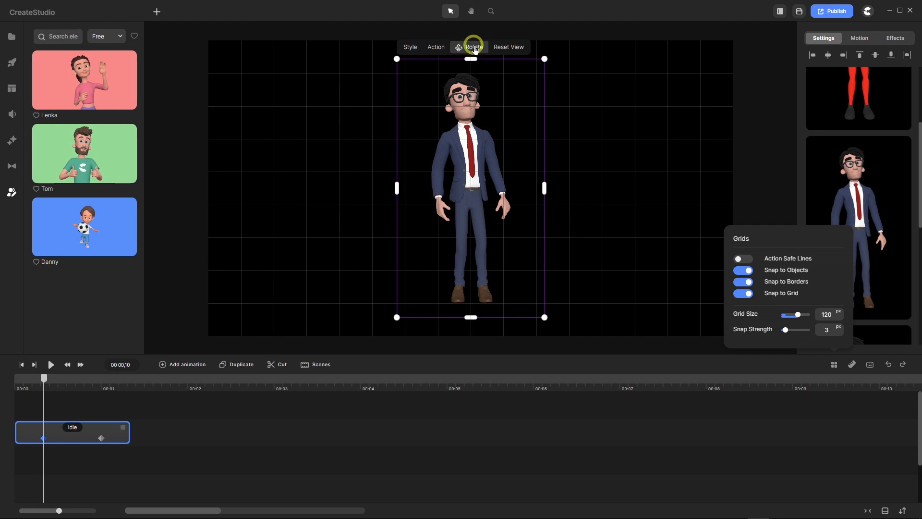
{"action": "left_click", "coordinate": [474, 47]}
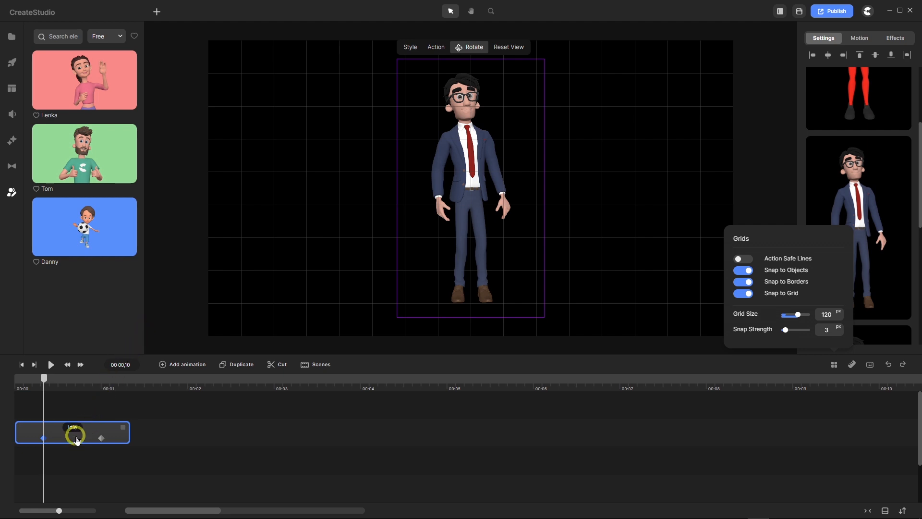
Add the Opacity property to the animation between Tom's two keyframes and deselect the clip.
{"action": "left_click", "coordinate": [77, 440]}
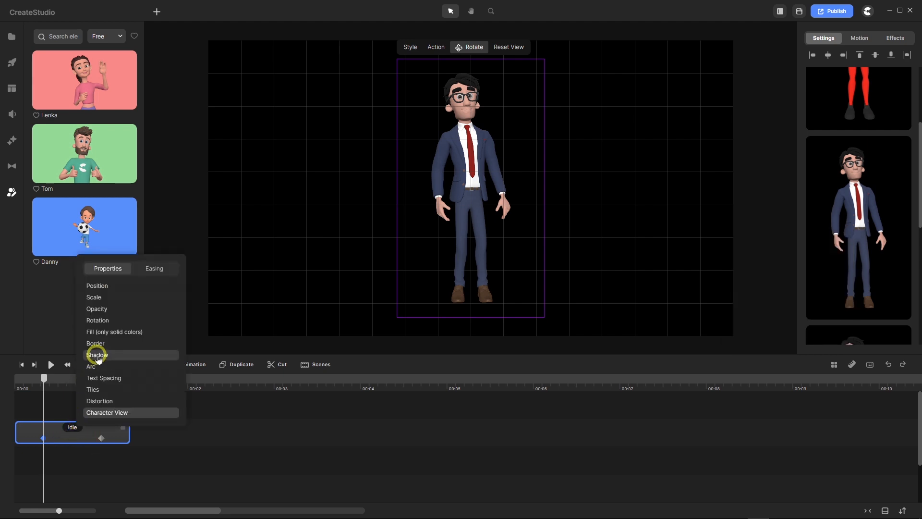
{"action": "left_click", "coordinate": [106, 309]}
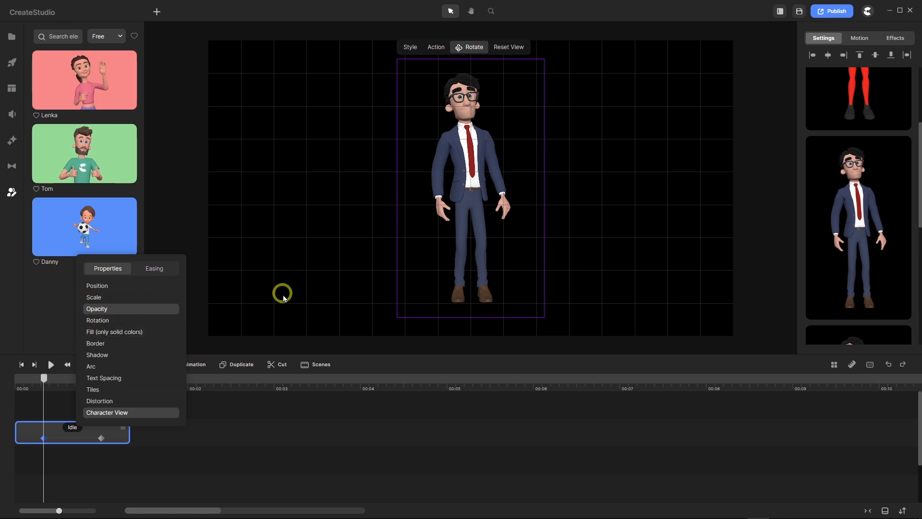
{"action": "left_click", "coordinate": [286, 397]}
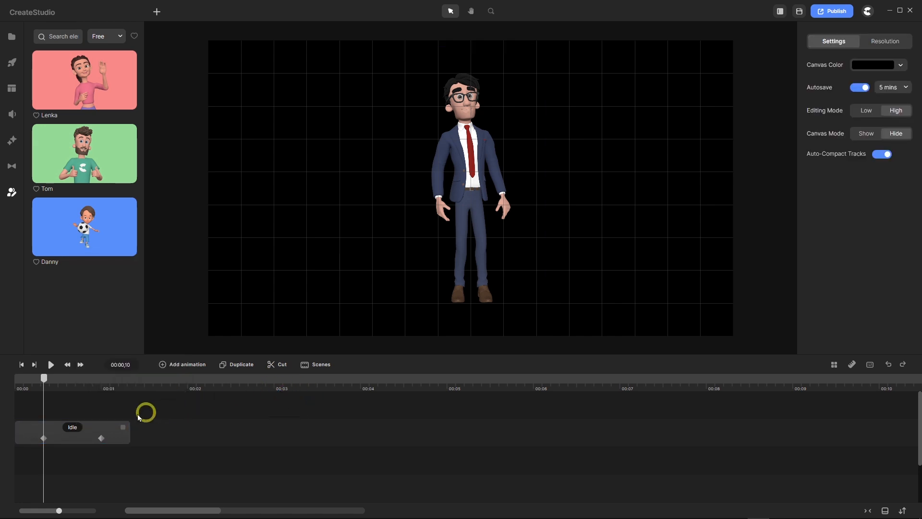
Spin Tom's 3D view horizontally twice in Rotate mode at 00:00,10, ending each spin with him facing forward again.
{"action": "left_click", "coordinate": [81, 428]}
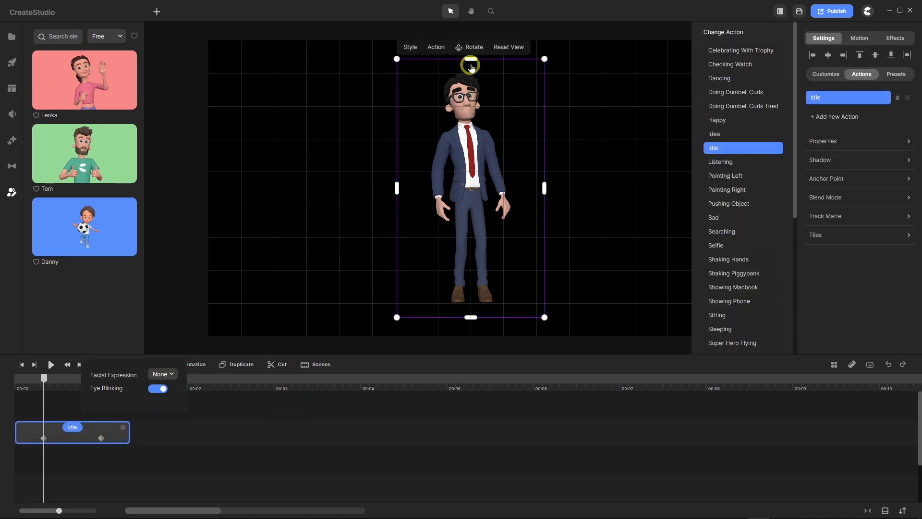
{"action": "left_click", "coordinate": [472, 48]}
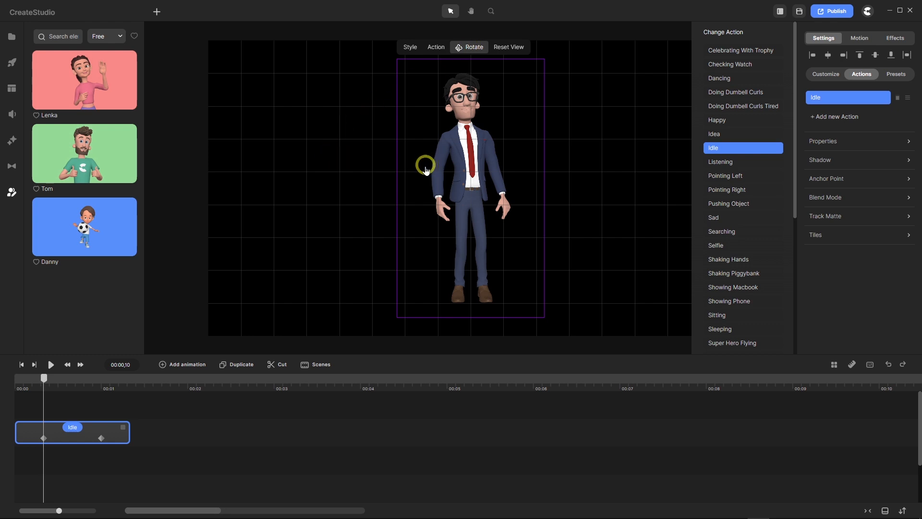
{"action": "scroll", "coordinate": [325, 170], "scroll_direction": "down", "scroll_amount": 2}
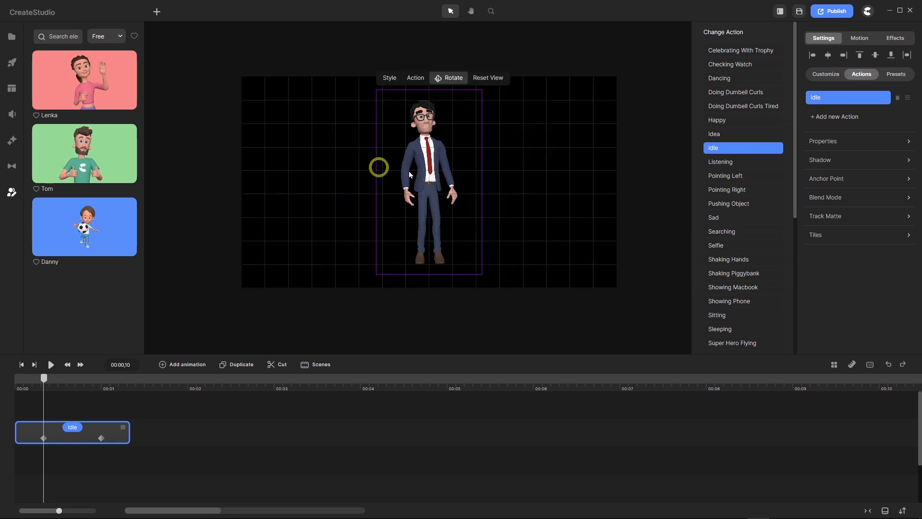
{"action": "scroll", "coordinate": [439, 153], "scroll_direction": "up", "scroll_amount": 3}
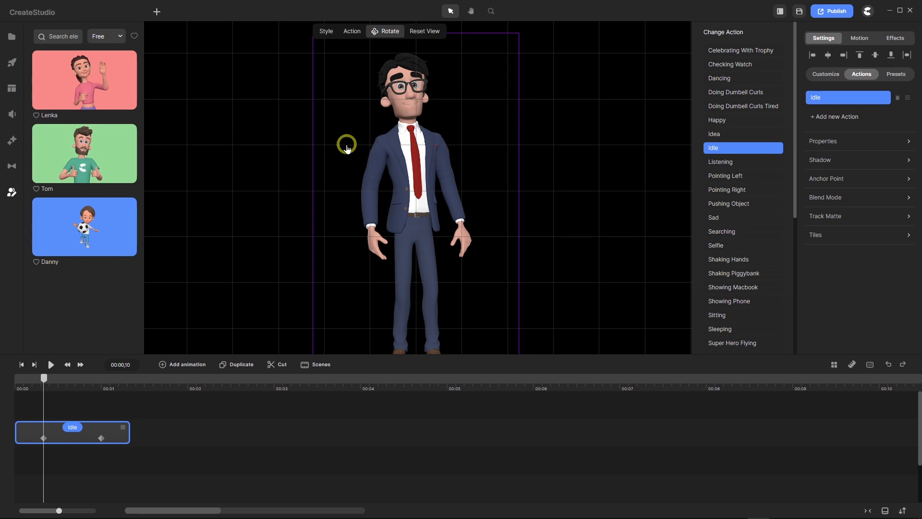
{"action": "scroll", "coordinate": [344, 144], "scroll_direction": "down", "scroll_amount": 2}
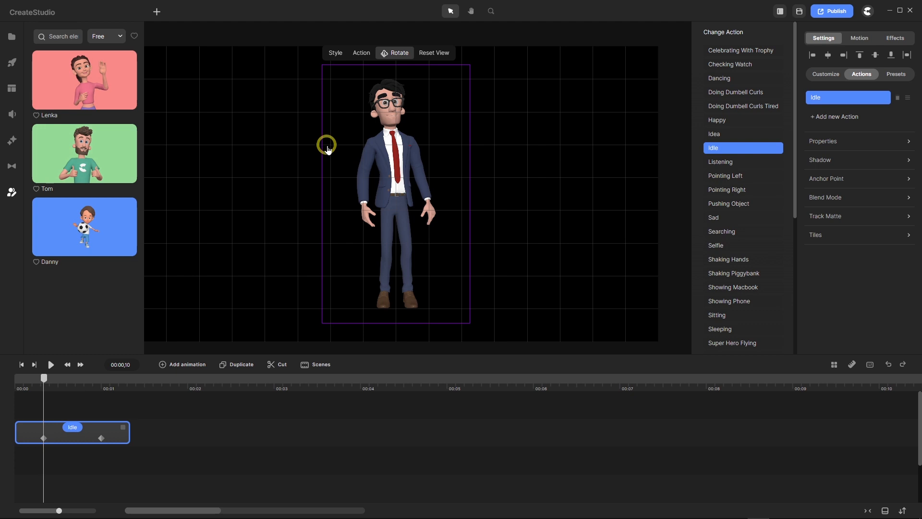
{"action": "left_click_drag", "start_coordinate": [327, 149], "coordinate": [655, 150]}
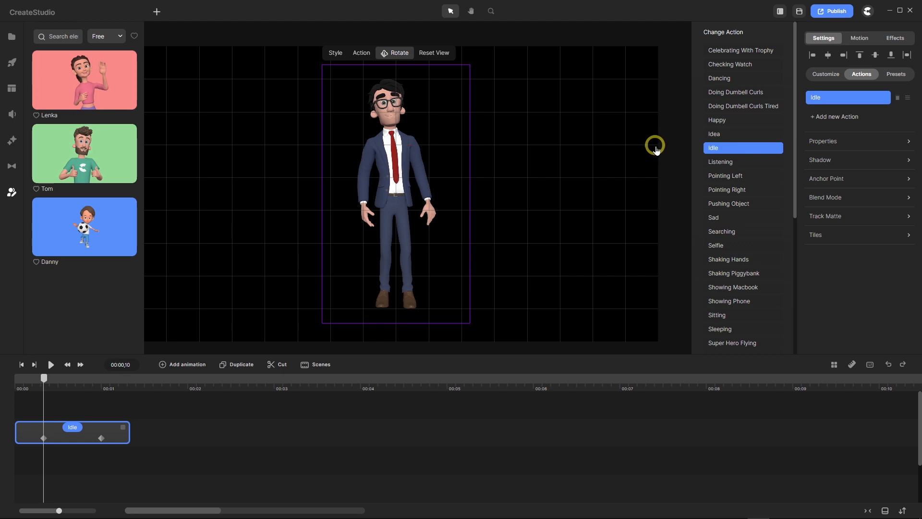
{"action": "left_click", "coordinate": [655, 150]}
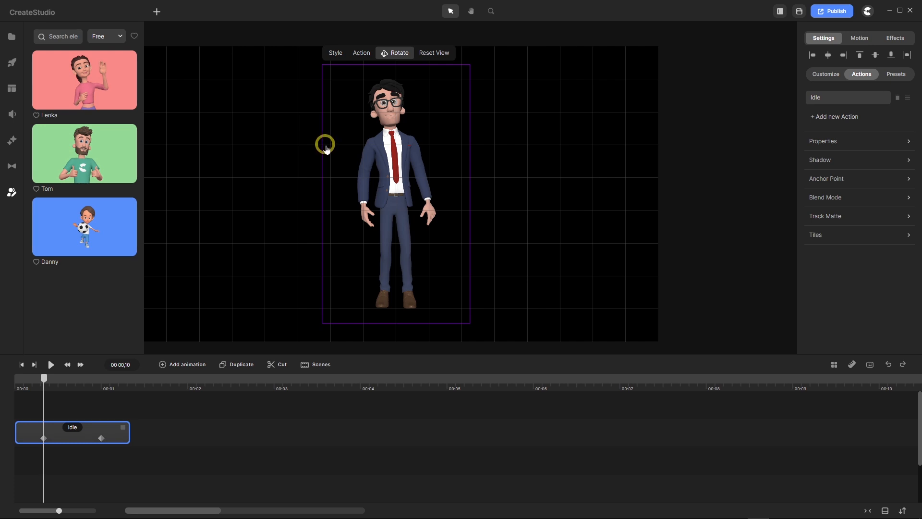
{"action": "left_click_drag", "start_coordinate": [325, 149], "coordinate": [651, 148]}
Duplicate Tom's clip with the playhead at 00:00,01 and apply the red caped superhero preset to the lower copy.
{"action": "left_click_drag", "start_coordinate": [46, 382], "coordinate": [18, 379]}
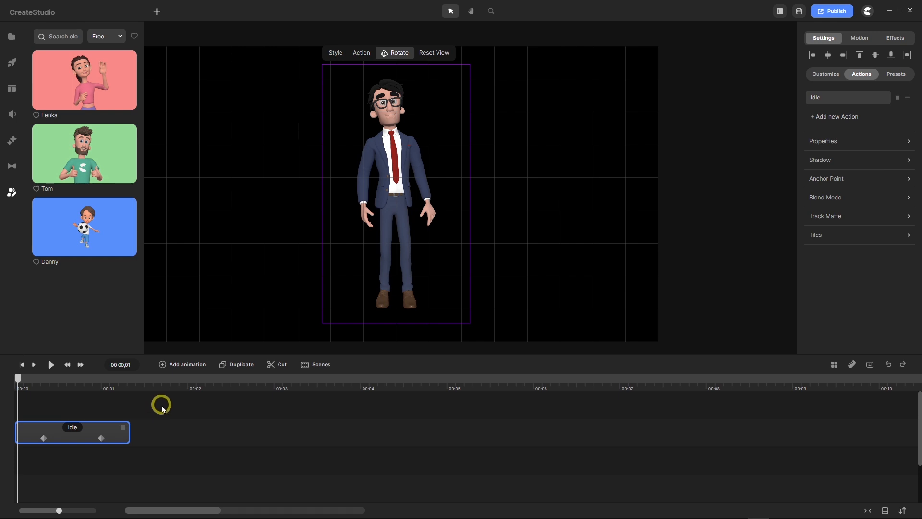
{"action": "left_click", "coordinate": [242, 366]}
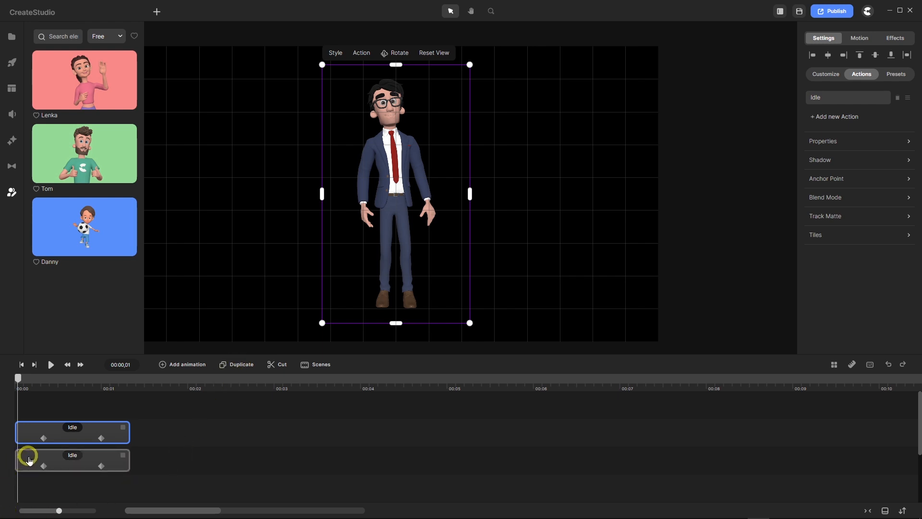
{"action": "left_click", "coordinate": [29, 460]}
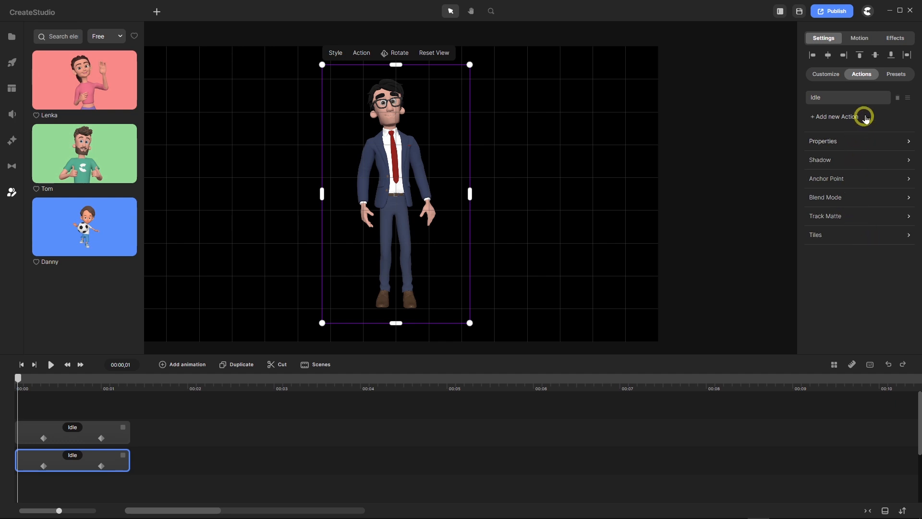
{"action": "left_click", "coordinate": [896, 74]}
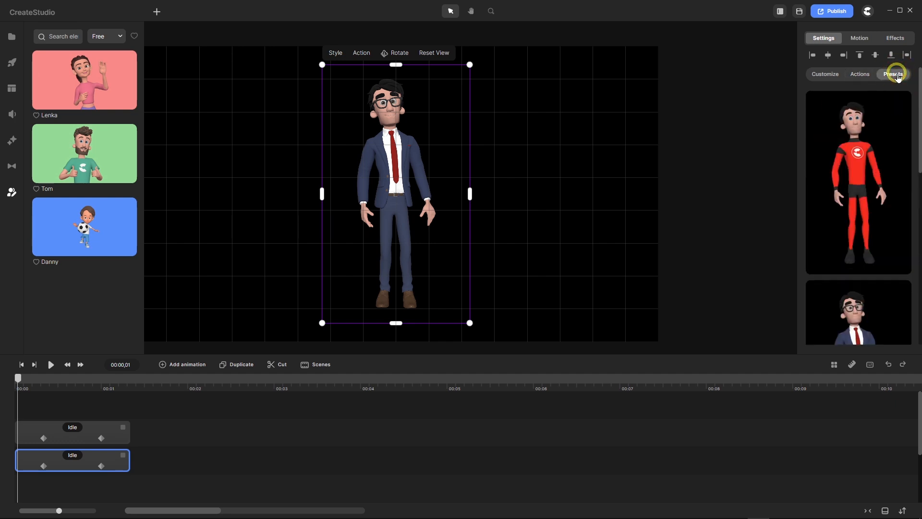
{"action": "scroll", "coordinate": [835, 232], "scroll_direction": "down", "scroll_amount": 5}
{"action": "scroll", "coordinate": [839, 236], "scroll_direction": "down", "scroll_amount": 2}
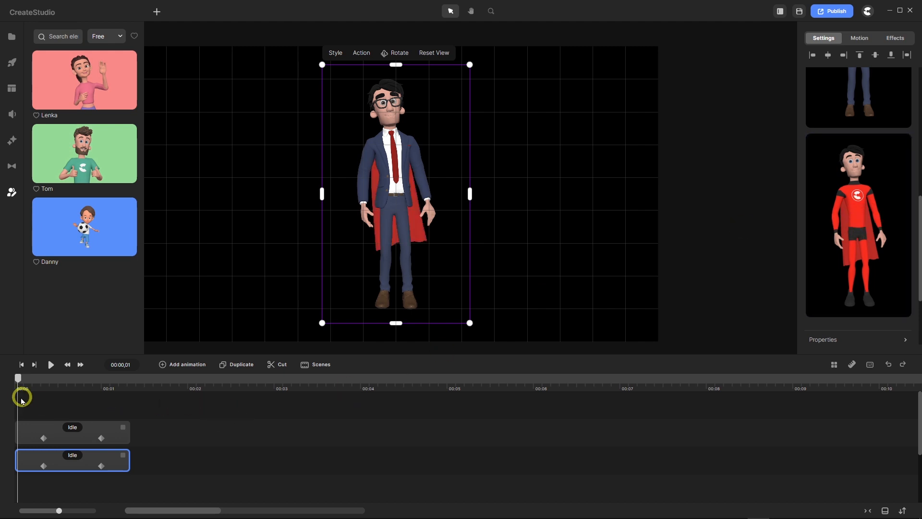
Check the animated properties and easing between the keyframes of the suit and superhero clips with the playhead at 00:00,10.
{"action": "left_click_drag", "start_coordinate": [18, 379], "coordinate": [43, 378]}
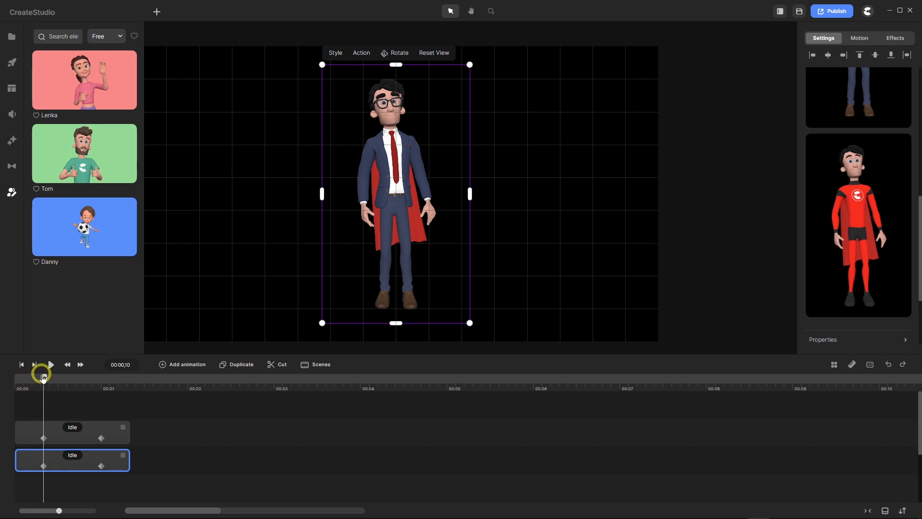
{"action": "left_click", "coordinate": [26, 434]}
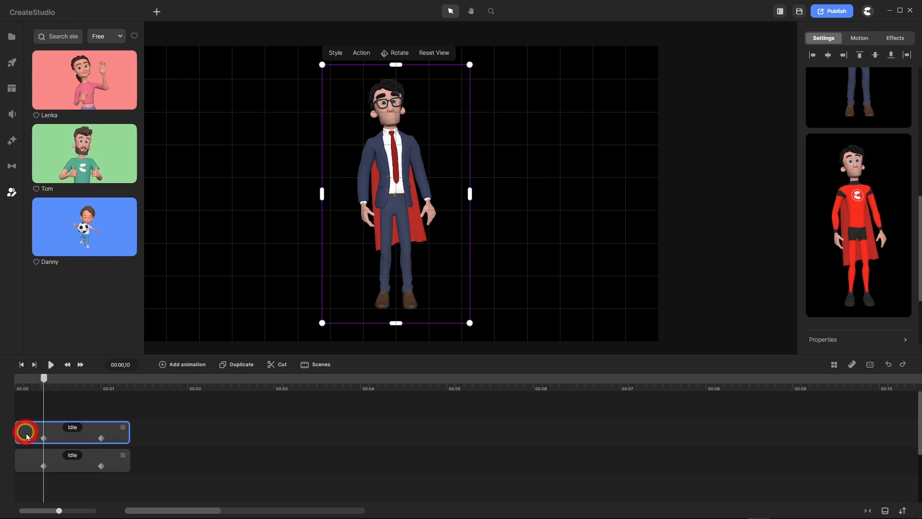
{"action": "left_click", "coordinate": [73, 438]}
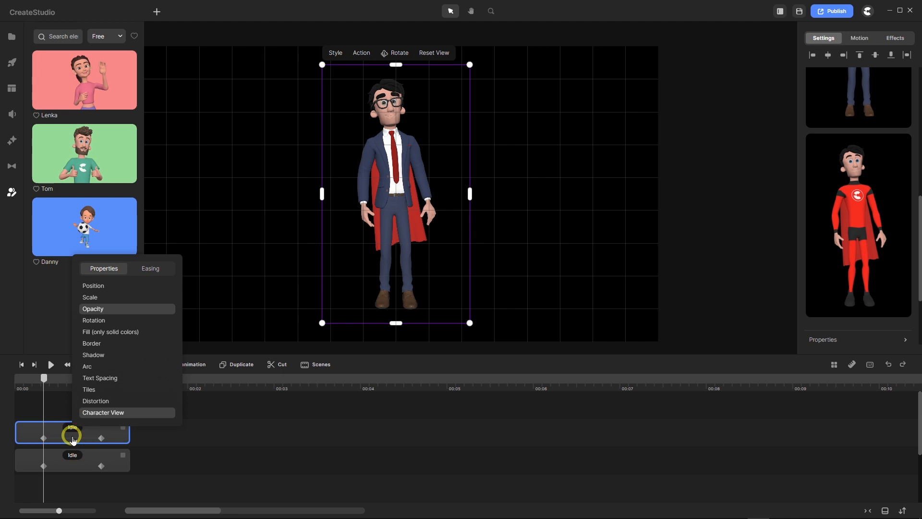
{"action": "left_click", "coordinate": [152, 272]}
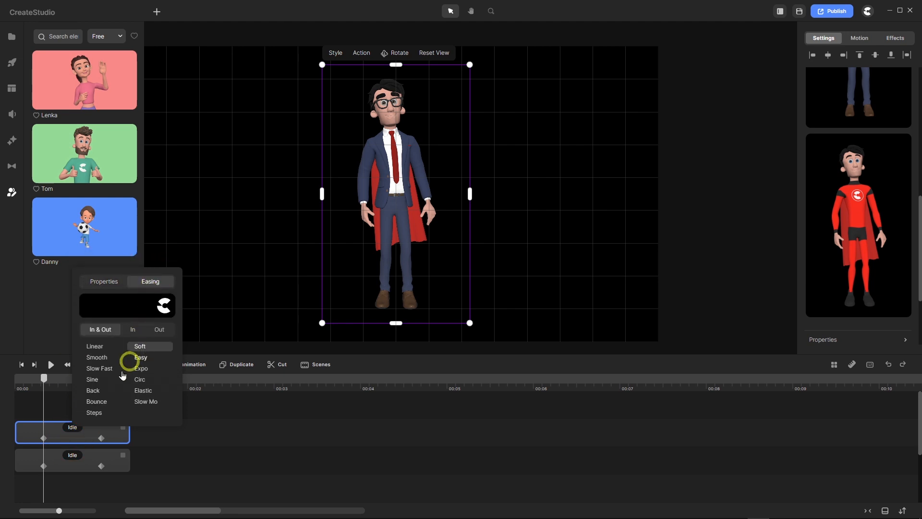
{"action": "left_click", "coordinate": [71, 466]}
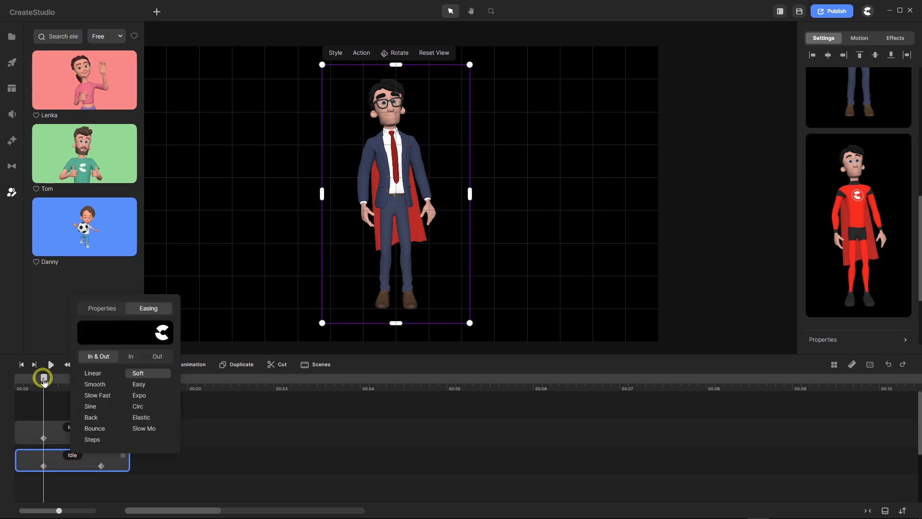
{"action": "left_click", "coordinate": [43, 378]}
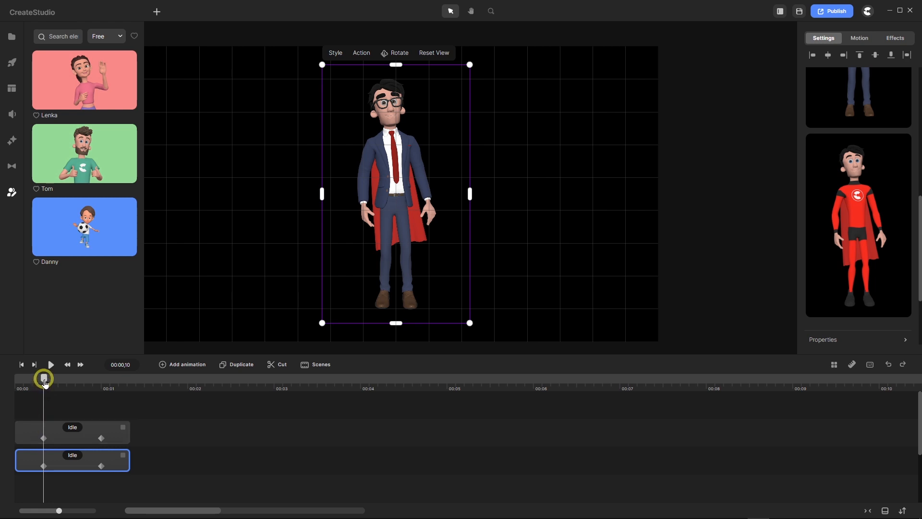
Set the opacity to 0% on the suit clip's end keyframe at 00:01,00.
{"action": "left_click_drag", "start_coordinate": [44, 378], "coordinate": [101, 394]}
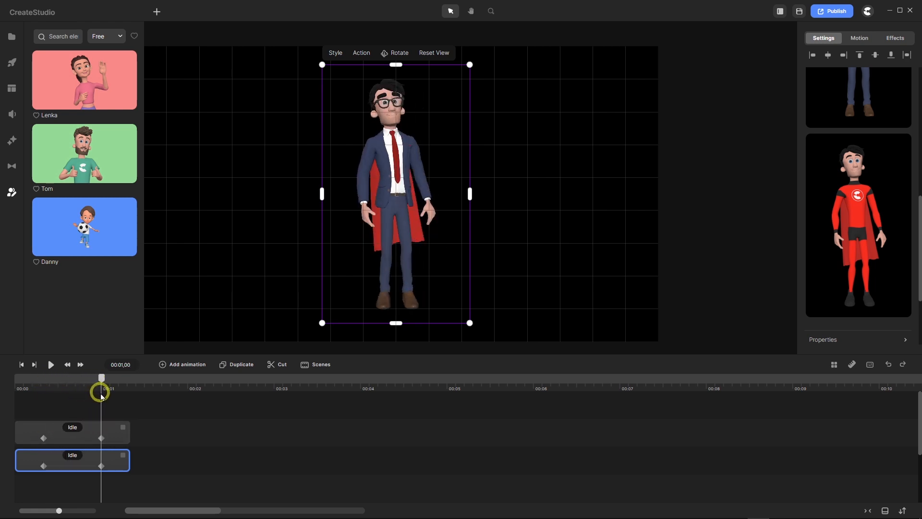
{"action": "left_click", "coordinate": [98, 440]}
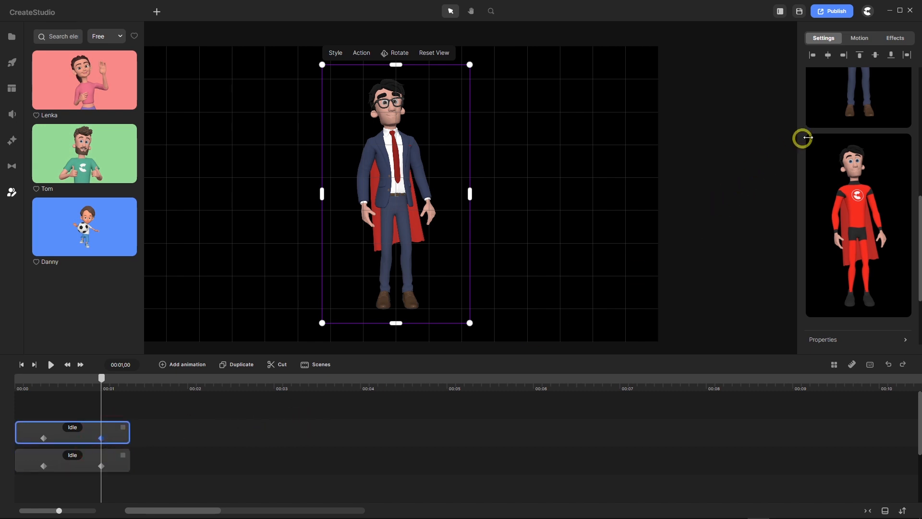
{"action": "left_click", "coordinate": [879, 342]}
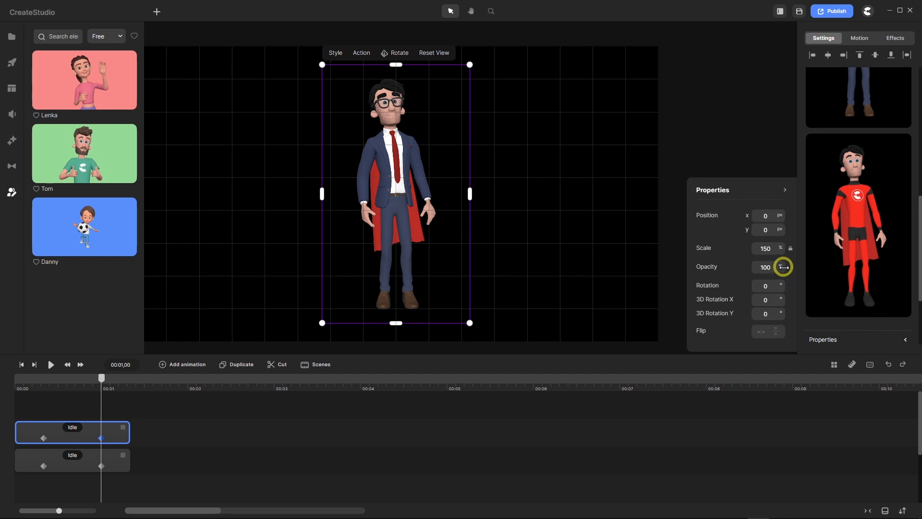
{"action": "left_click_drag", "start_coordinate": [784, 267], "coordinate": [696, 267]}
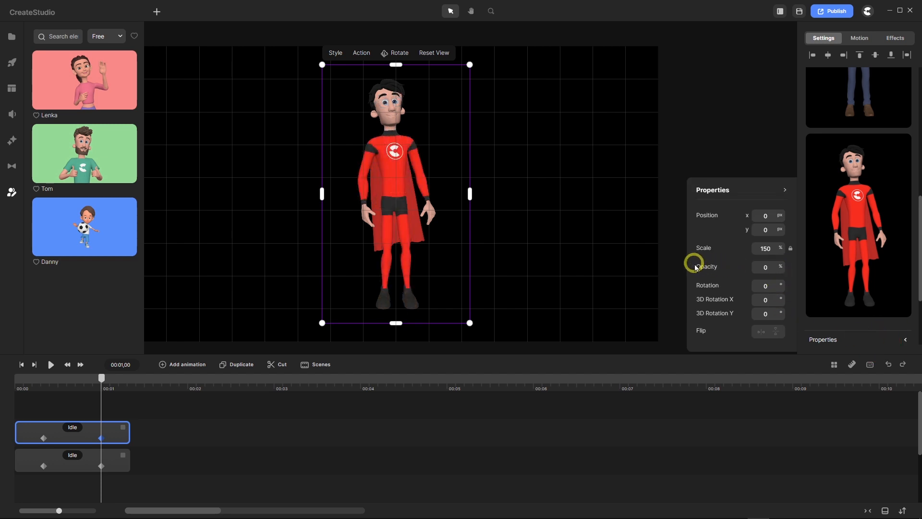
{"action": "left_click", "coordinate": [530, 300]}
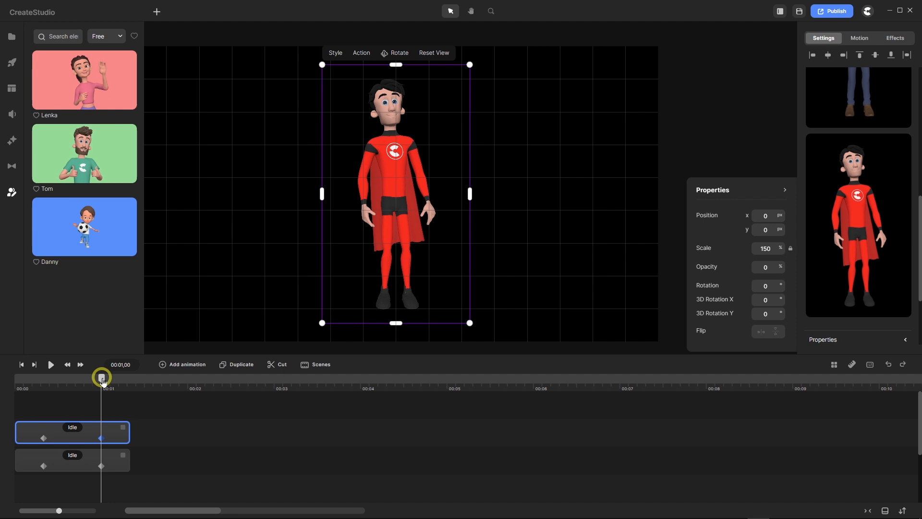
Set the opacity to 0% on the superhero clip's start keyframe at 00:00,10.
{"action": "left_click_drag", "start_coordinate": [102, 378], "coordinate": [44, 389]}
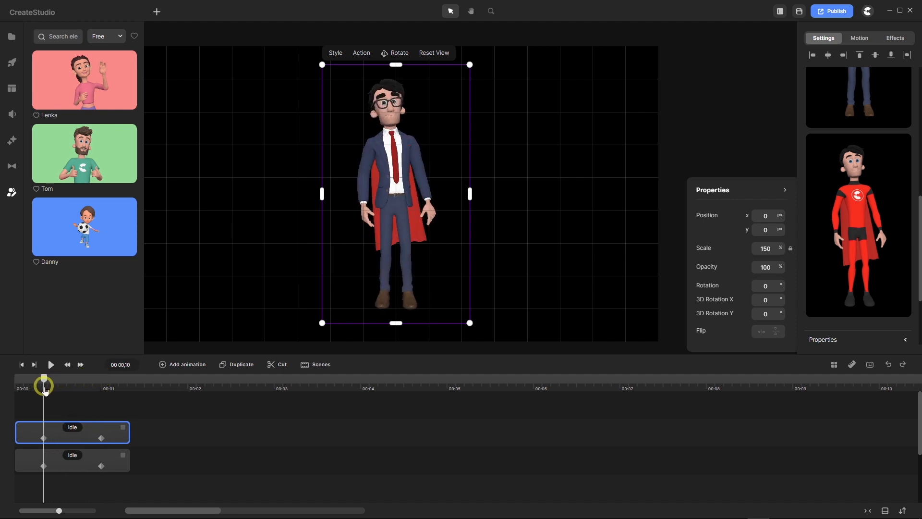
{"action": "left_click", "coordinate": [43, 464]}
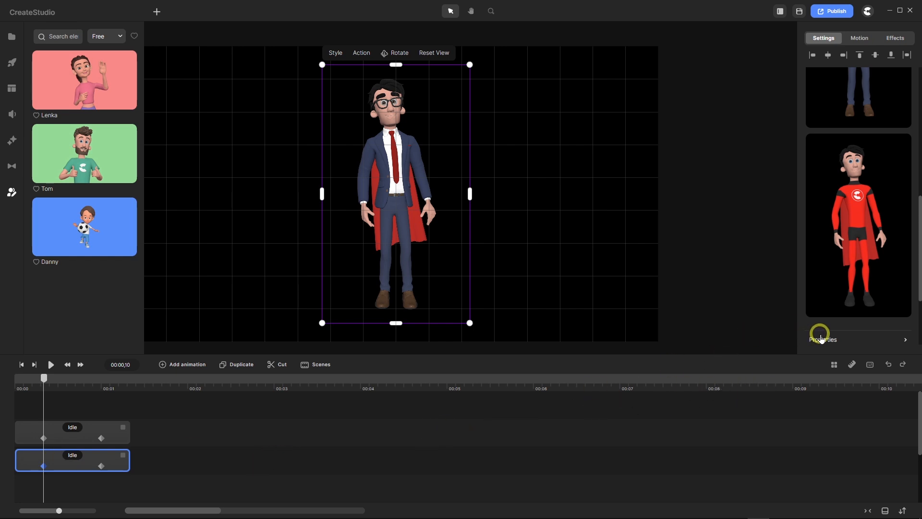
{"action": "scroll", "coordinate": [820, 331], "scroll_direction": "down", "scroll_amount": 1}
{"action": "scroll", "coordinate": [874, 326], "scroll_direction": "down", "scroll_amount": 1}
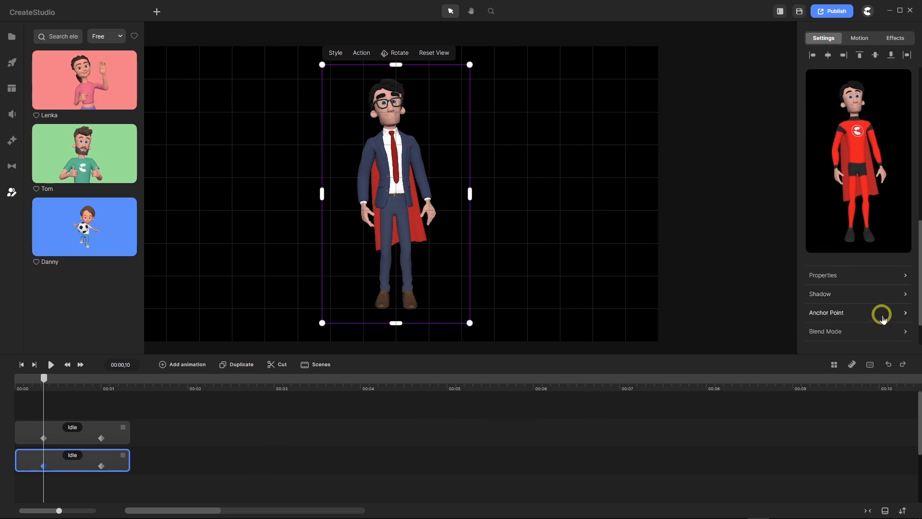
{"action": "left_click", "coordinate": [904, 281]}
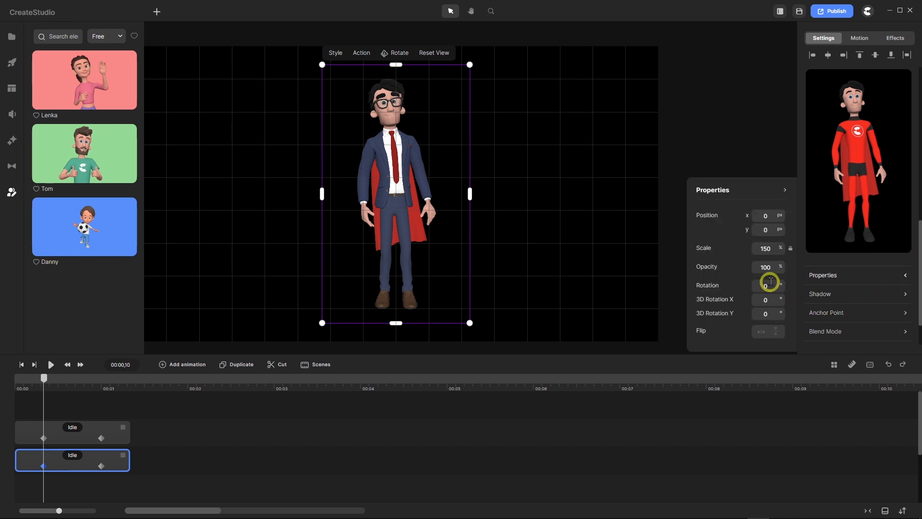
{"action": "left_click_drag", "start_coordinate": [778, 267], "coordinate": [690, 270]}
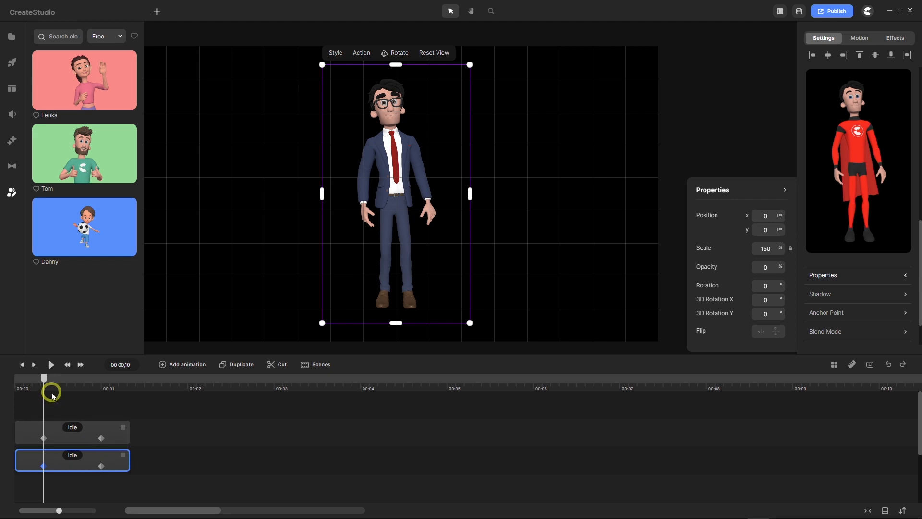
Preview the suit-to-superhero transition by scrubbing and playing it from 00:00,00, and place the playhead at 00:01,09.
{"action": "left_click_drag", "start_coordinate": [46, 385], "coordinate": [103, 395]}
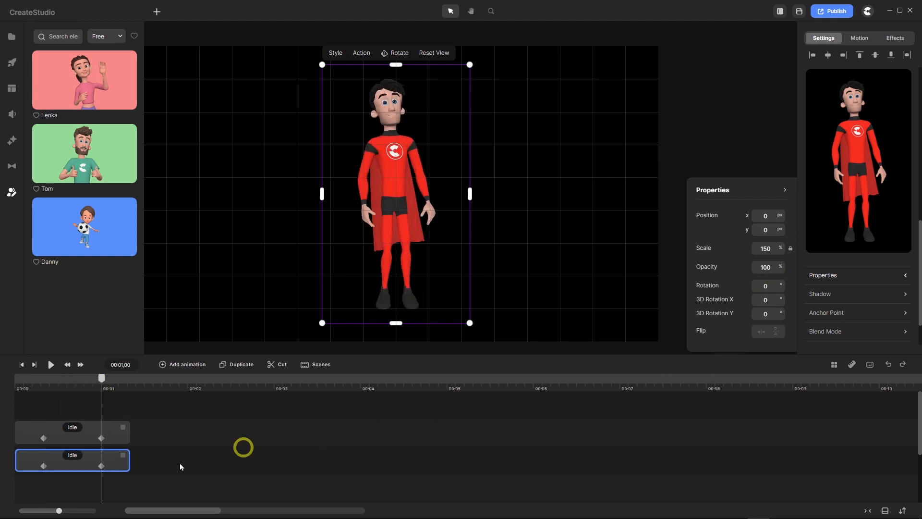
{"action": "left_click_drag", "start_coordinate": [104, 385], "coordinate": [6, 377]}
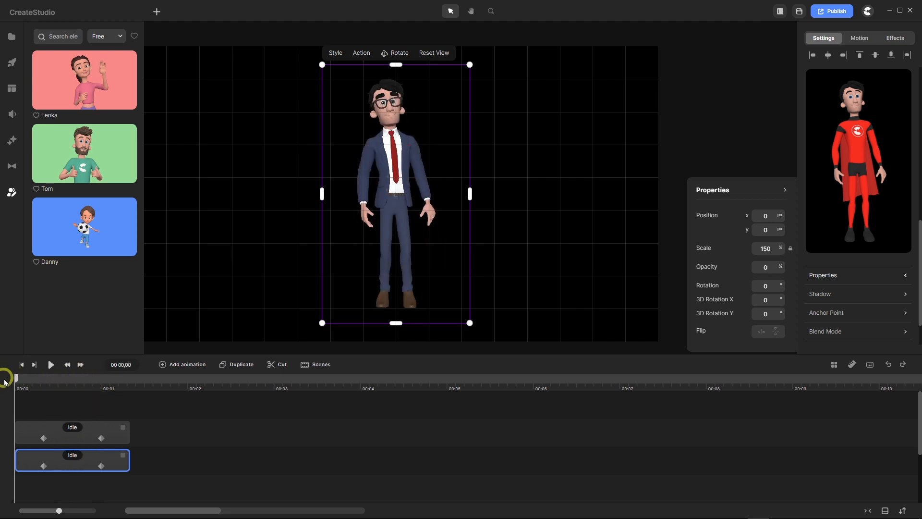
{"action": "left_click", "coordinate": [50, 365]}
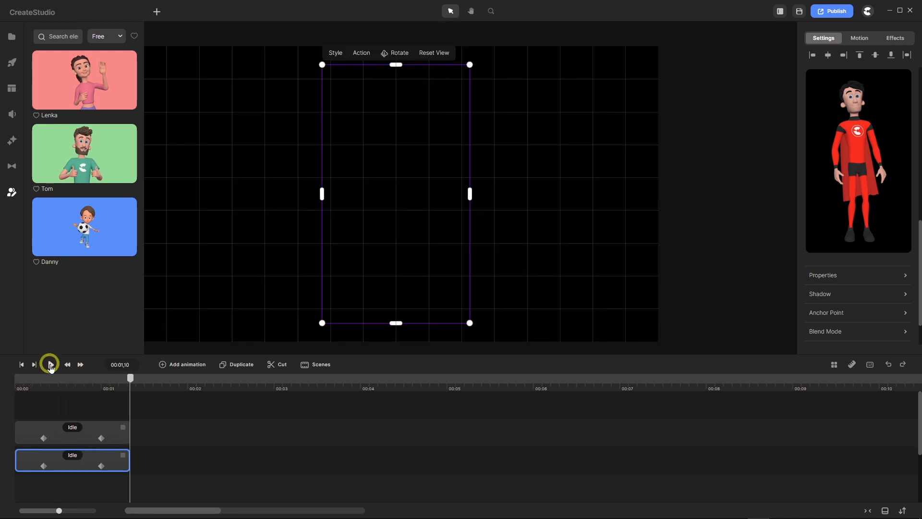
{"action": "left_click", "coordinate": [51, 366]}
{"action": "left_click", "coordinate": [22, 365]}
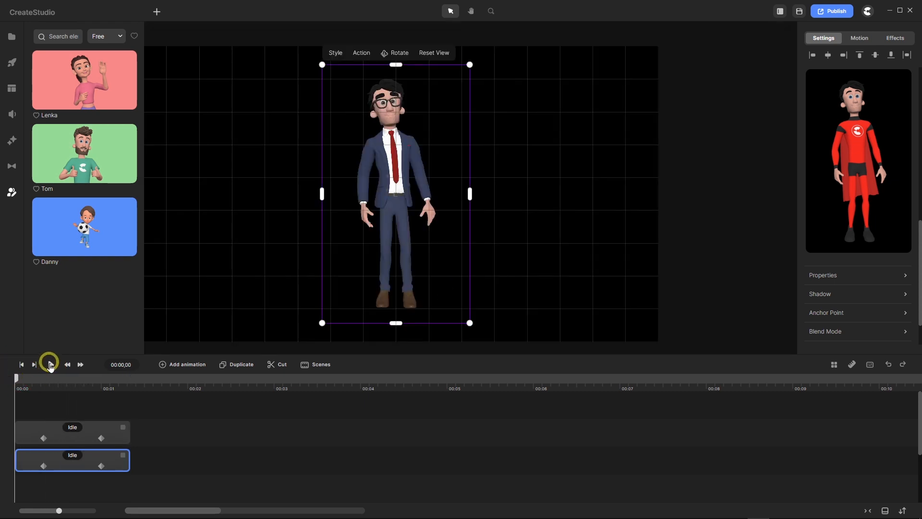
{"action": "left_click", "coordinate": [51, 365]}
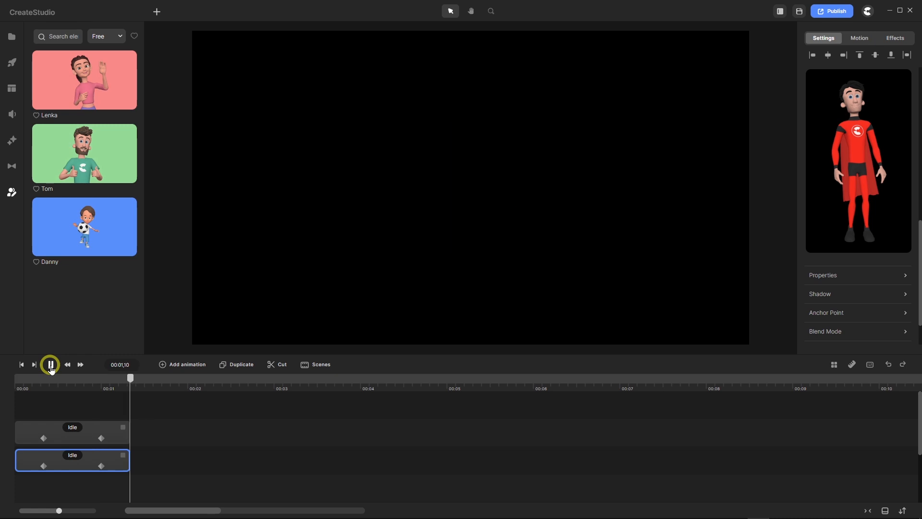
{"action": "left_click", "coordinate": [126, 382]}
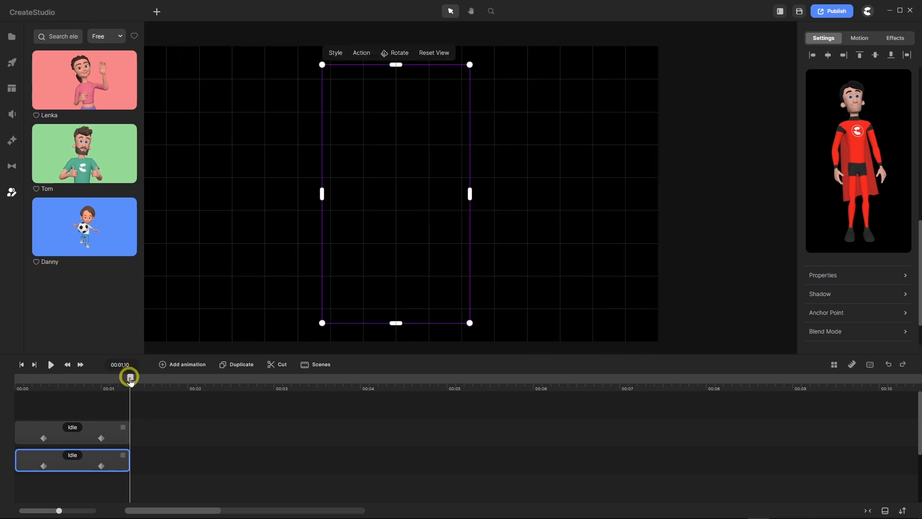
{"action": "left_click_drag", "start_coordinate": [130, 380], "coordinate": [128, 380]}
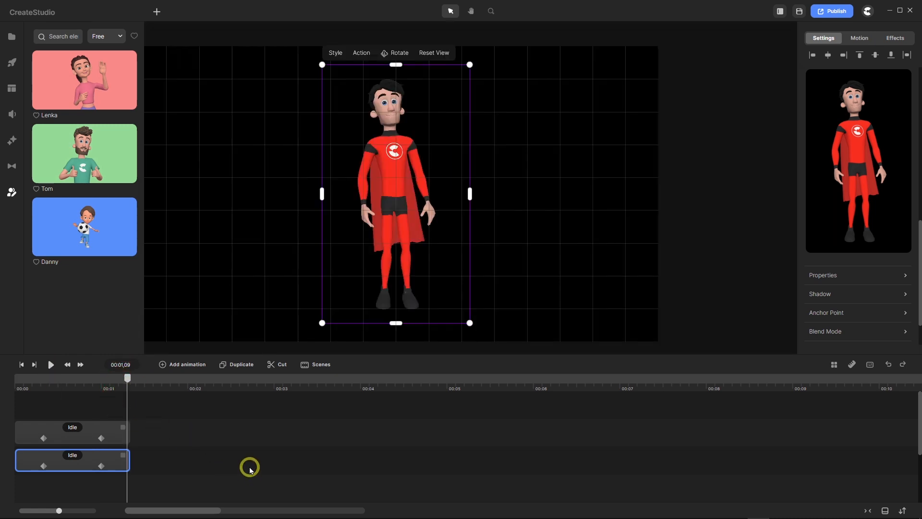